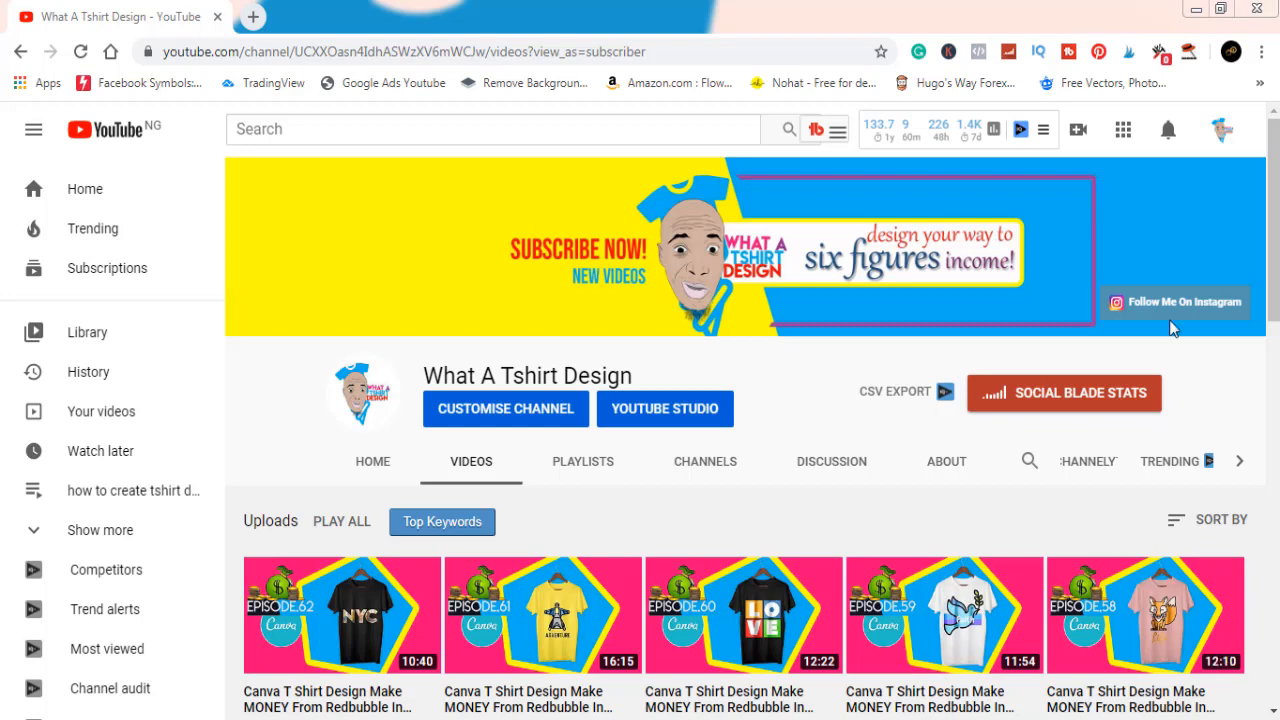
# Read through the channel's recent YouTube notifications, including the viewer comment replies
pyautogui.click(1168, 132)
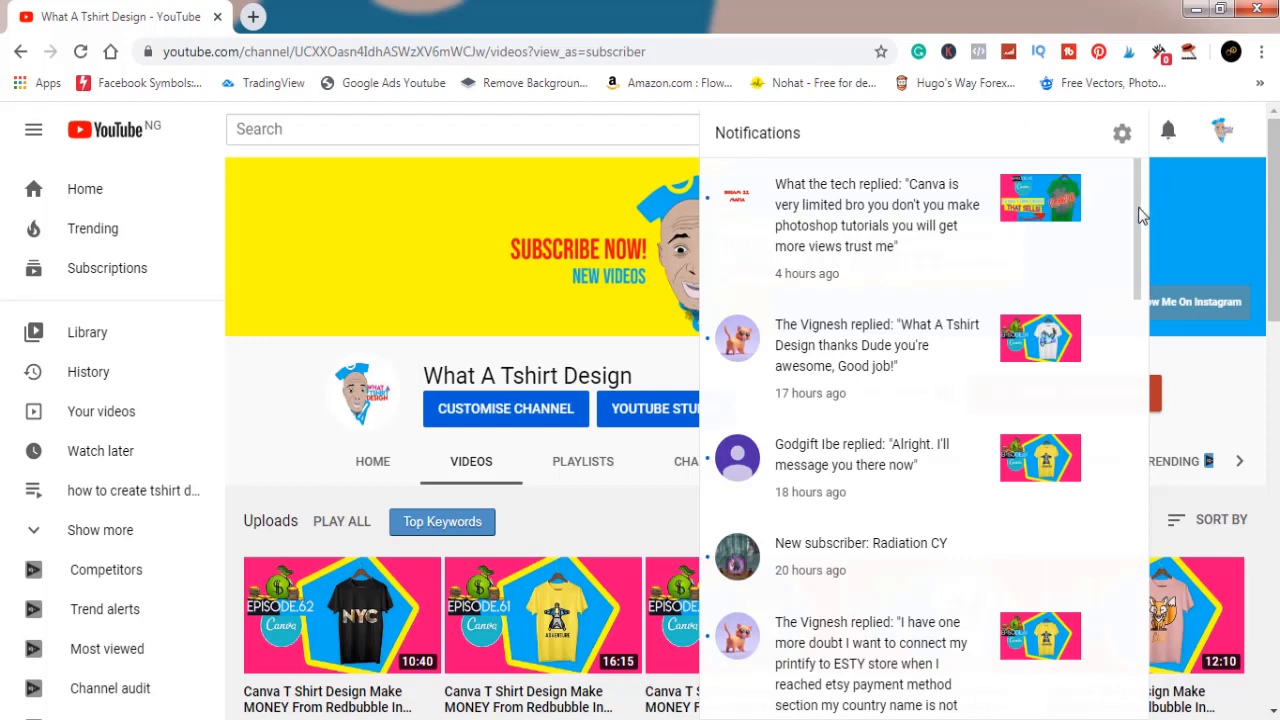
pyautogui.scroll(-1, 1145, 204)
pyautogui.scroll(-1, 1147, 232)
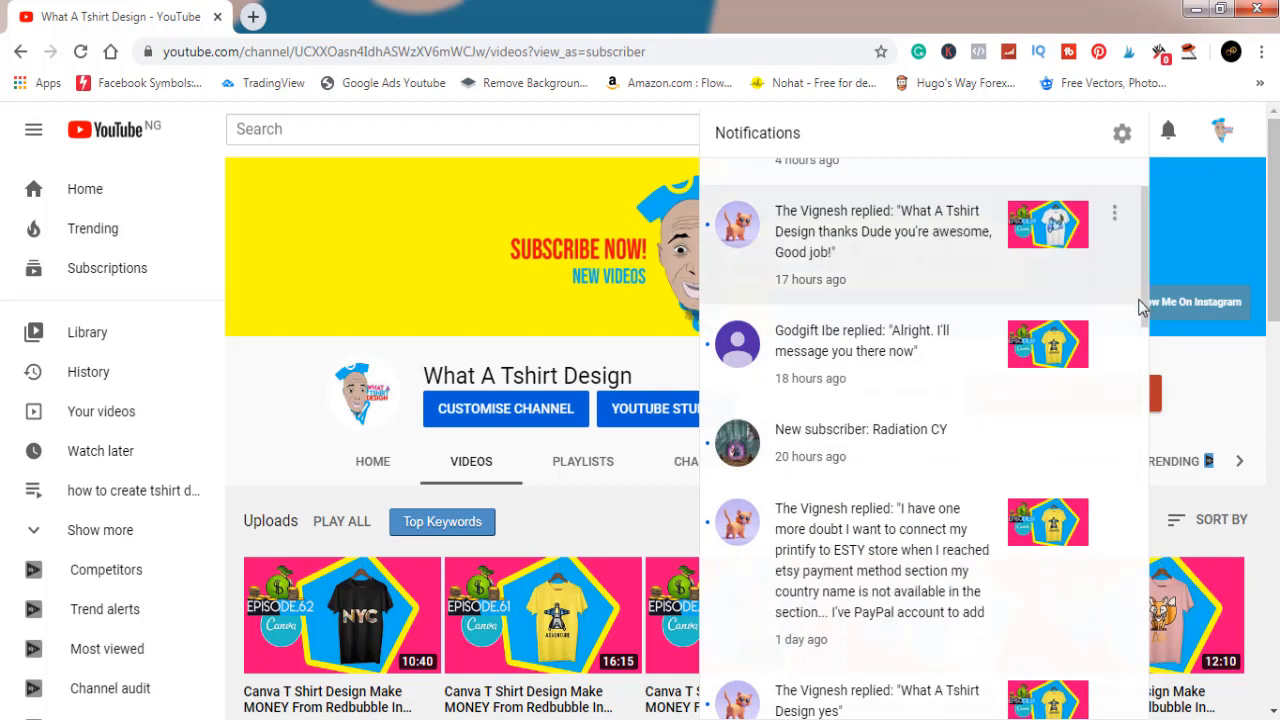
pyautogui.scroll(2, 1145, 281)
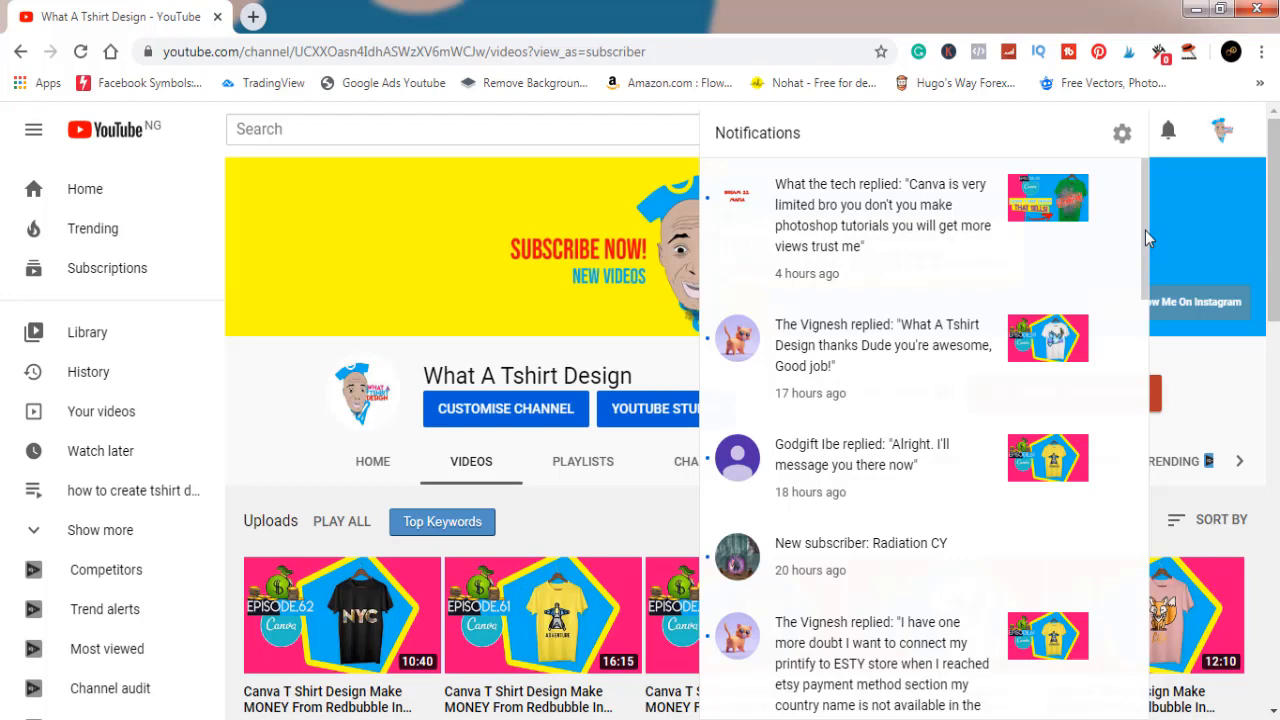
# Open Canva and Flaticon in separate new browser tabs and dismiss Flaticon's anniversary premium offer
pyautogui.click(254, 20)
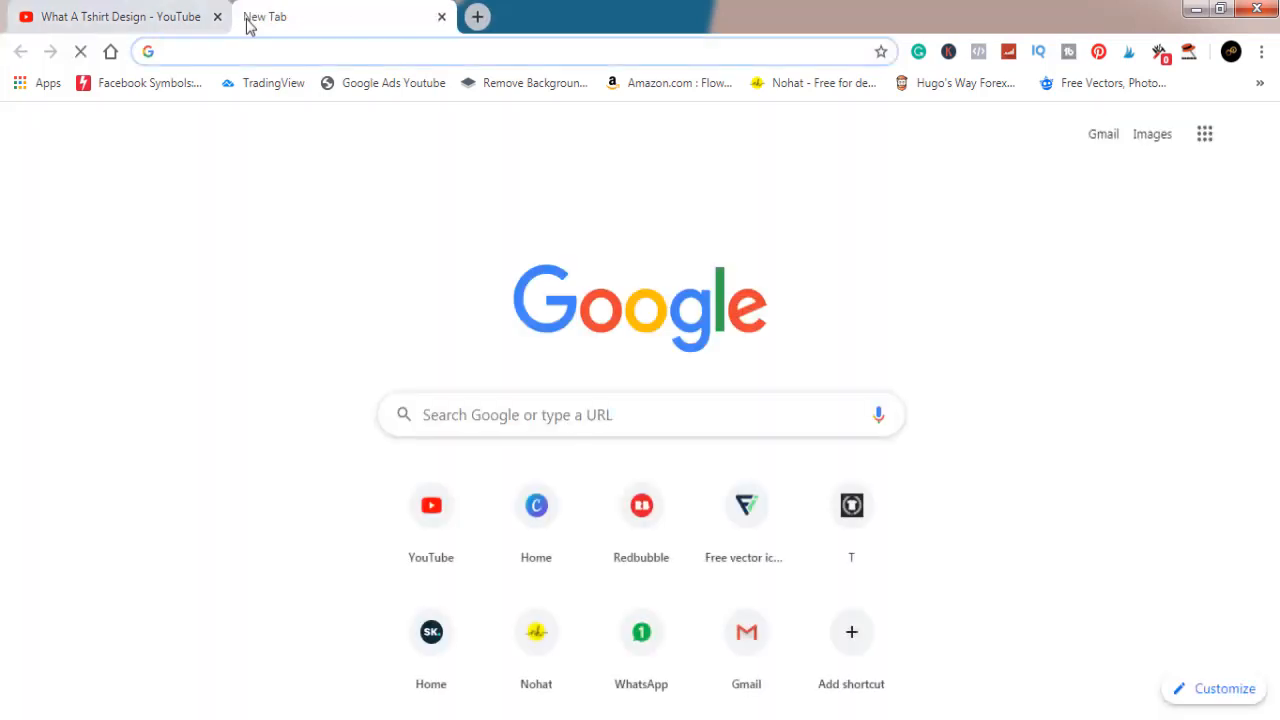
pyautogui.click(538, 507)
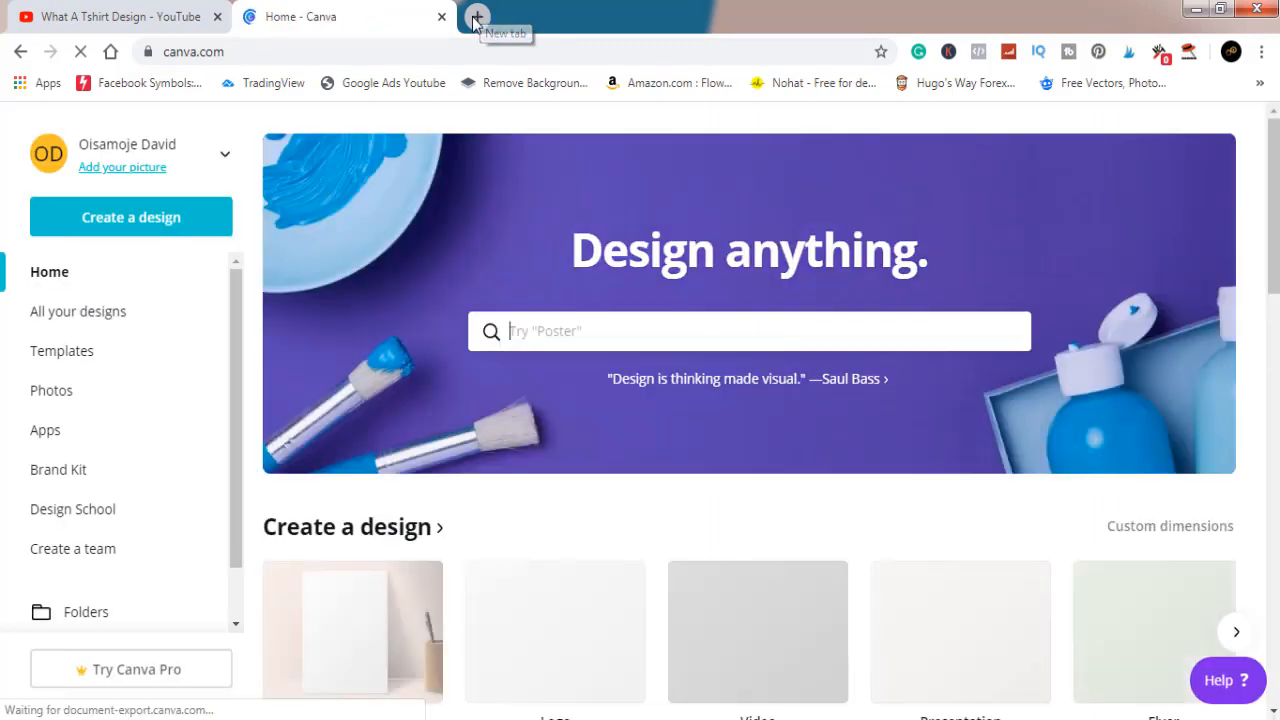
pyautogui.click(478, 17)
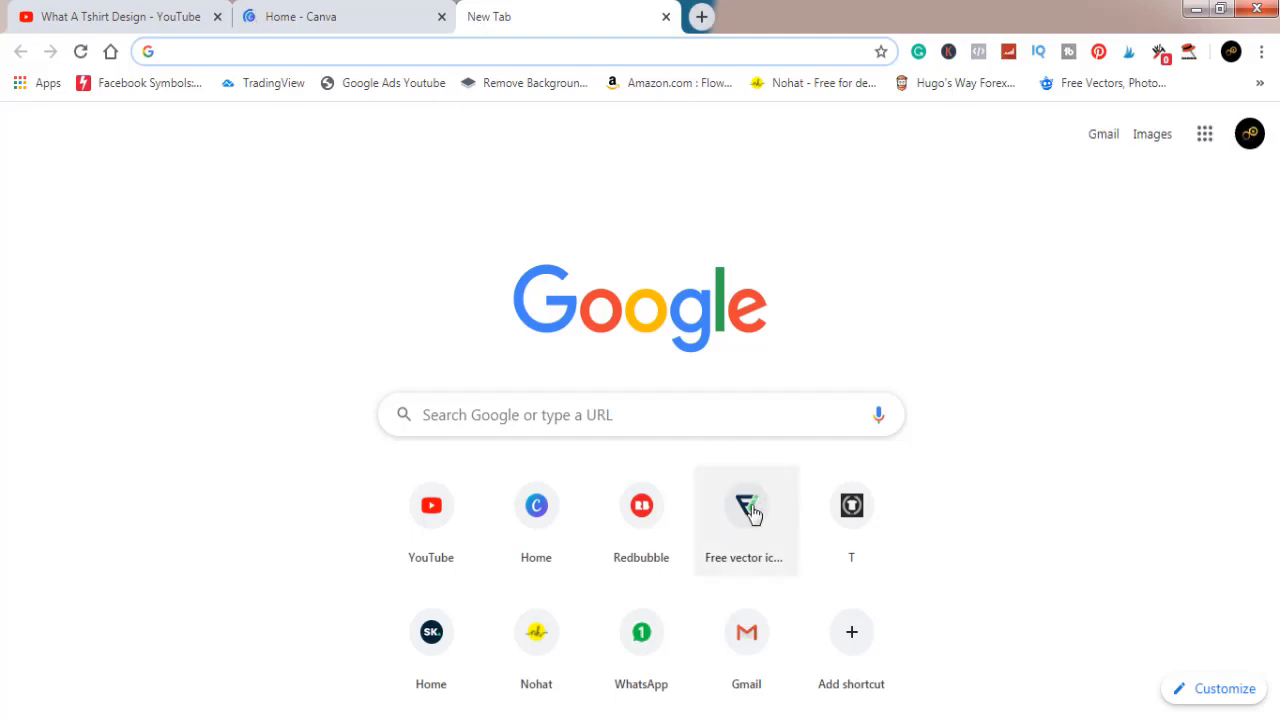
pyautogui.click(752, 512)
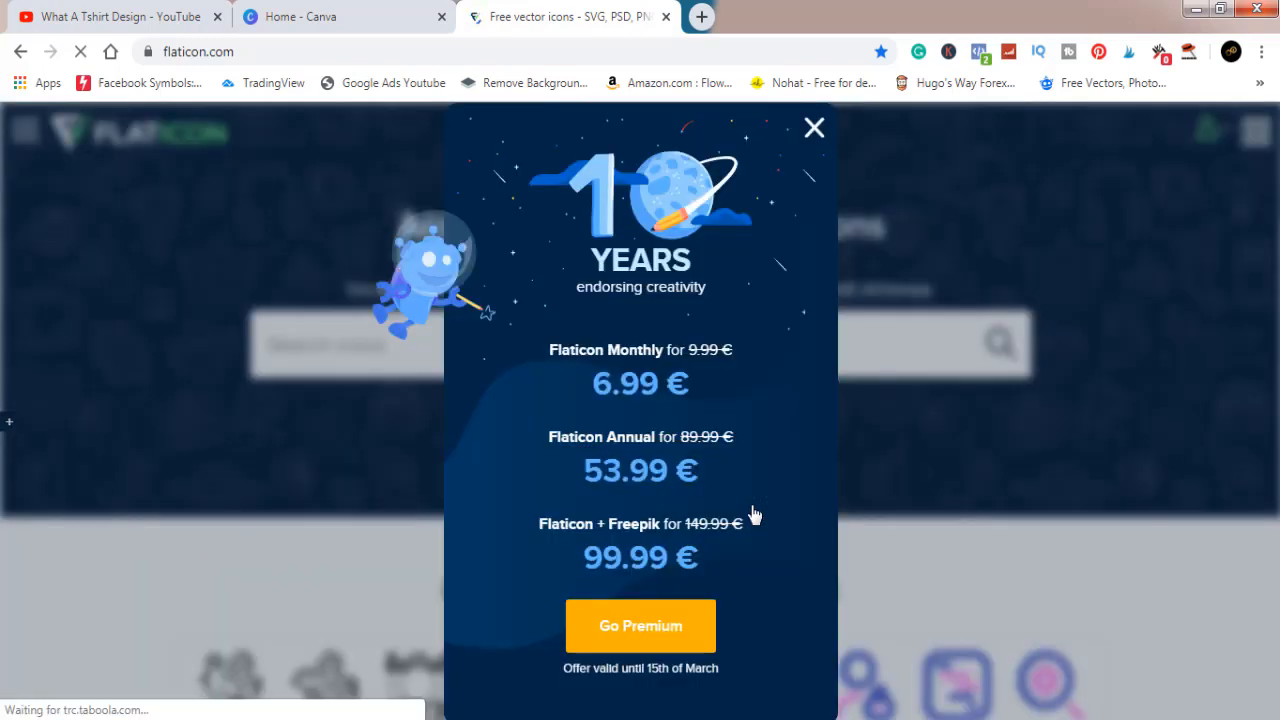
pyautogui.click(814, 130)
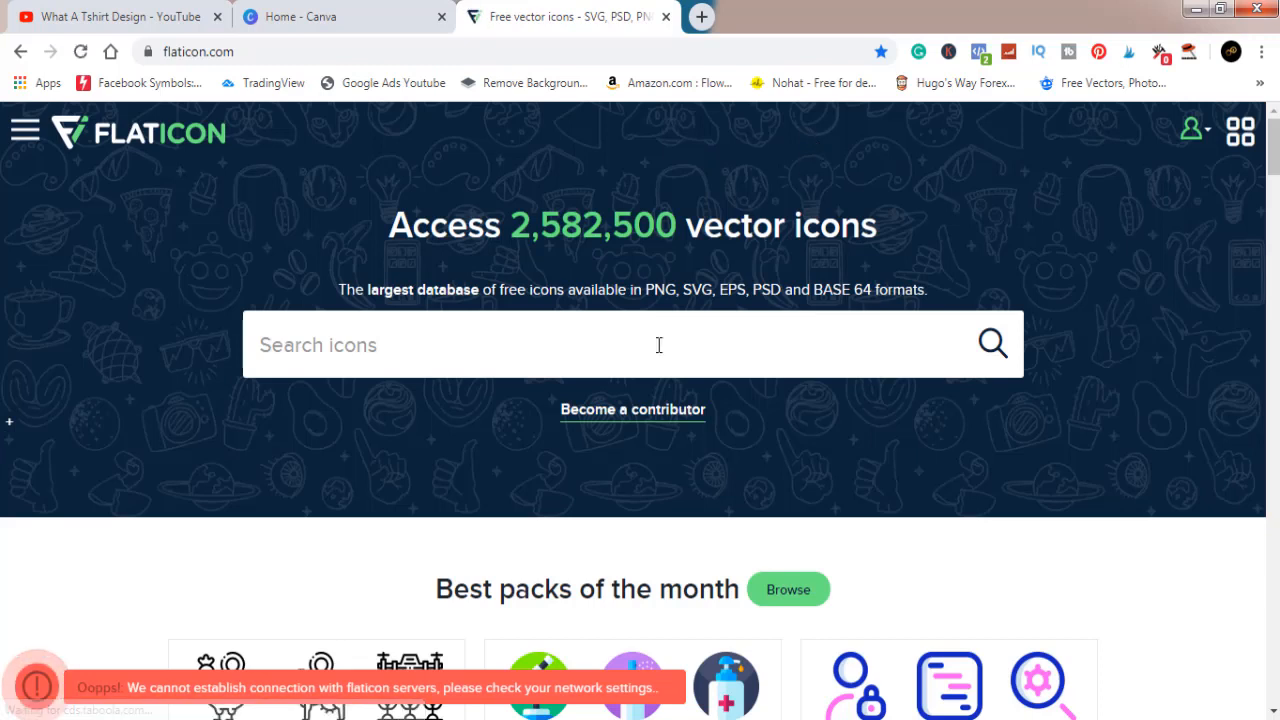
# Search Flaticon for "eagle bird" icons
pyautogui.click(521, 346)
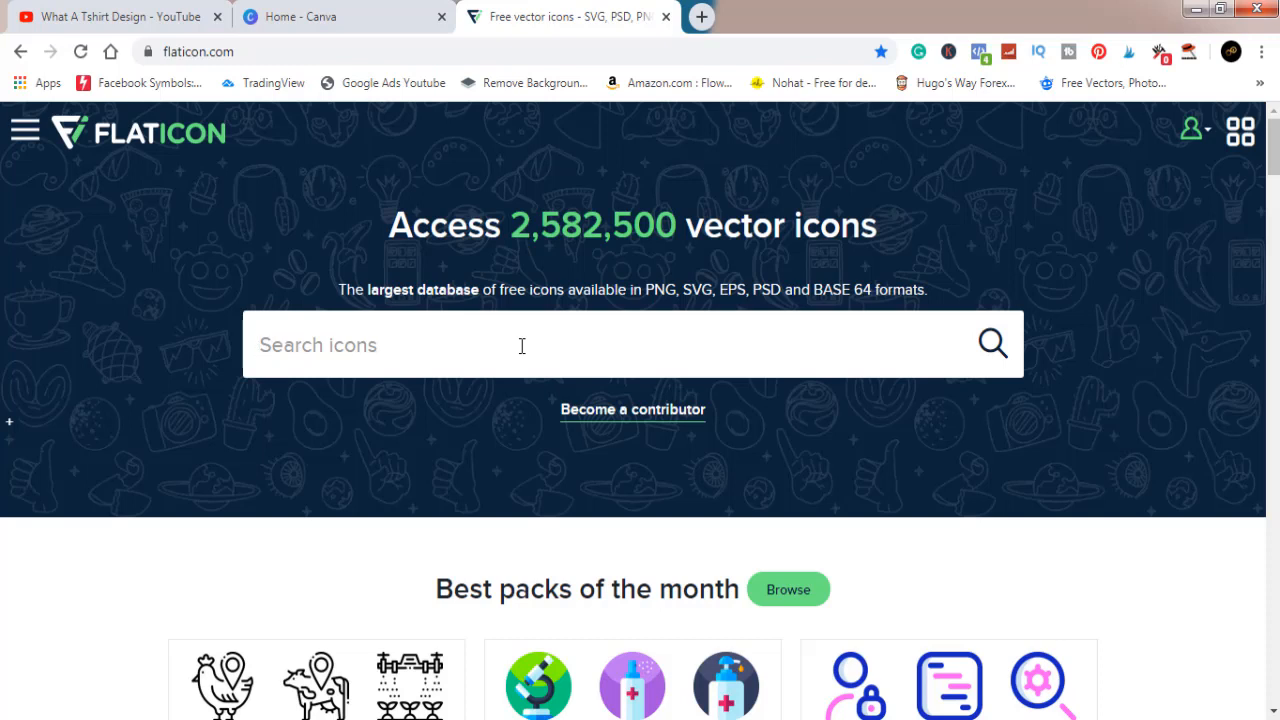
pyautogui.write('eag')
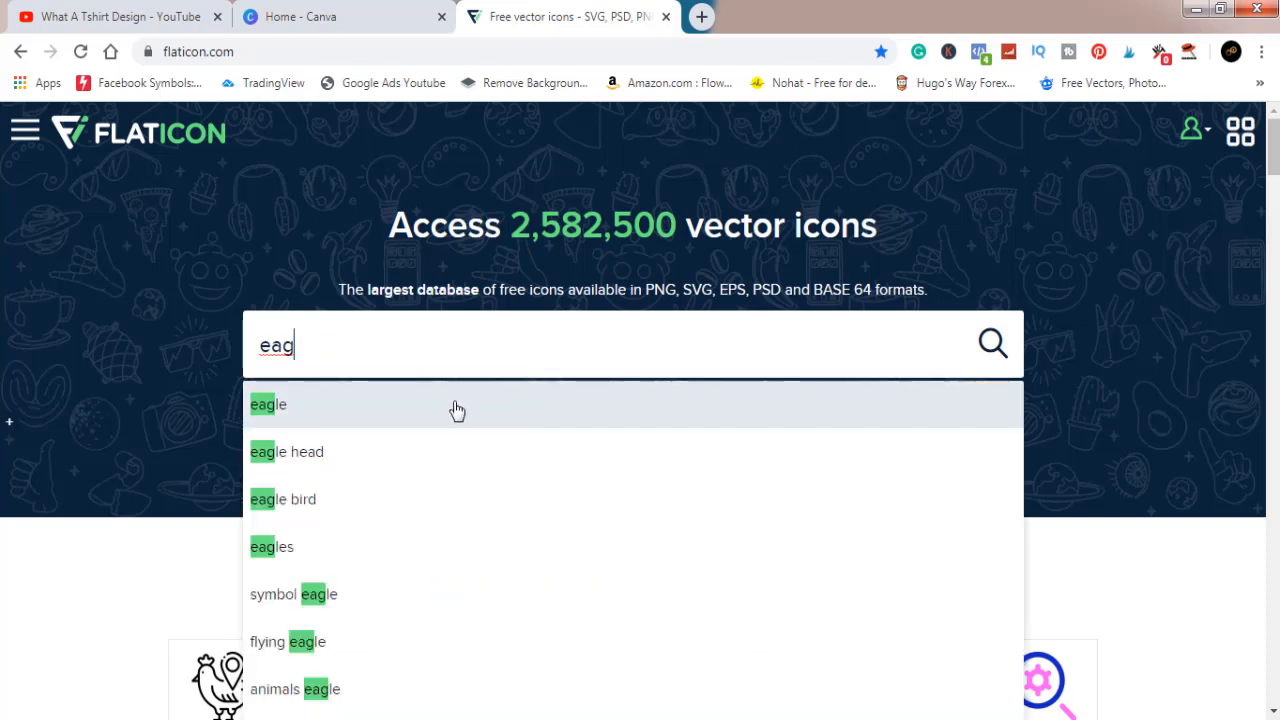
pyautogui.click(314, 500)
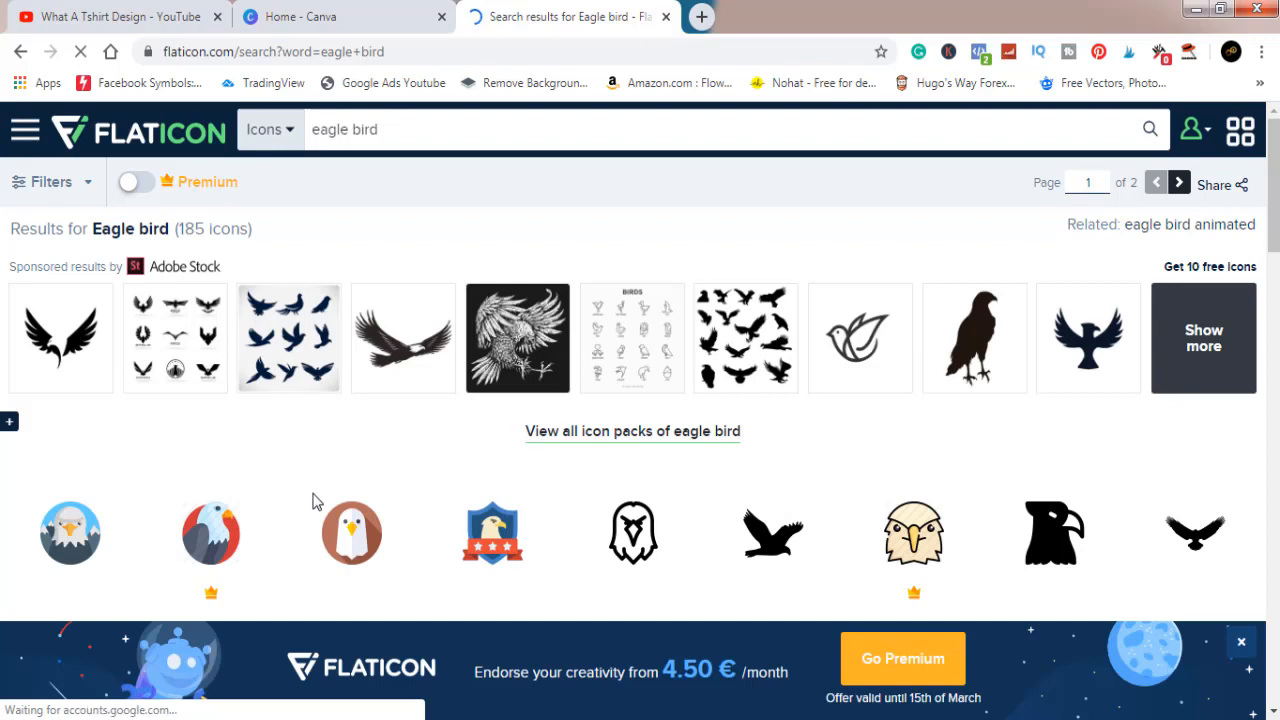
# Open the front-facing white eagle head icon, compare its lineal color version, and select the flat style
pyautogui.scroll(-2, 313, 501)
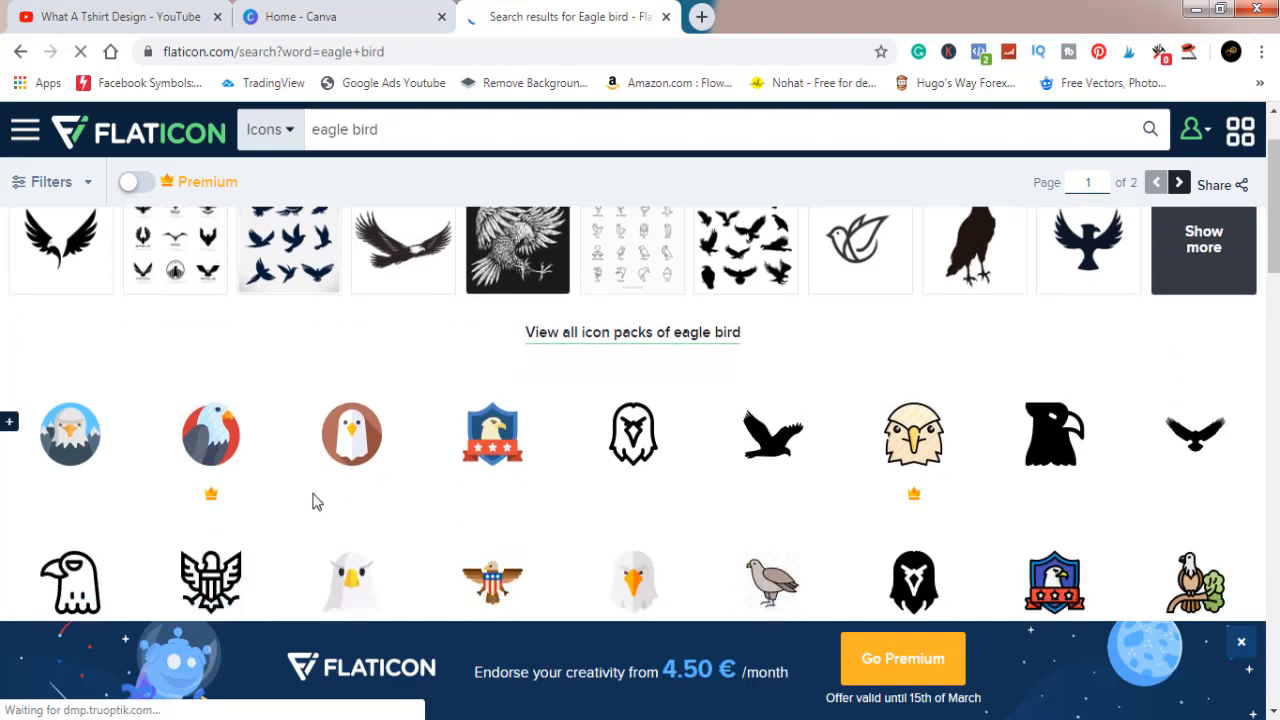
pyautogui.scroll(-2, 313, 501)
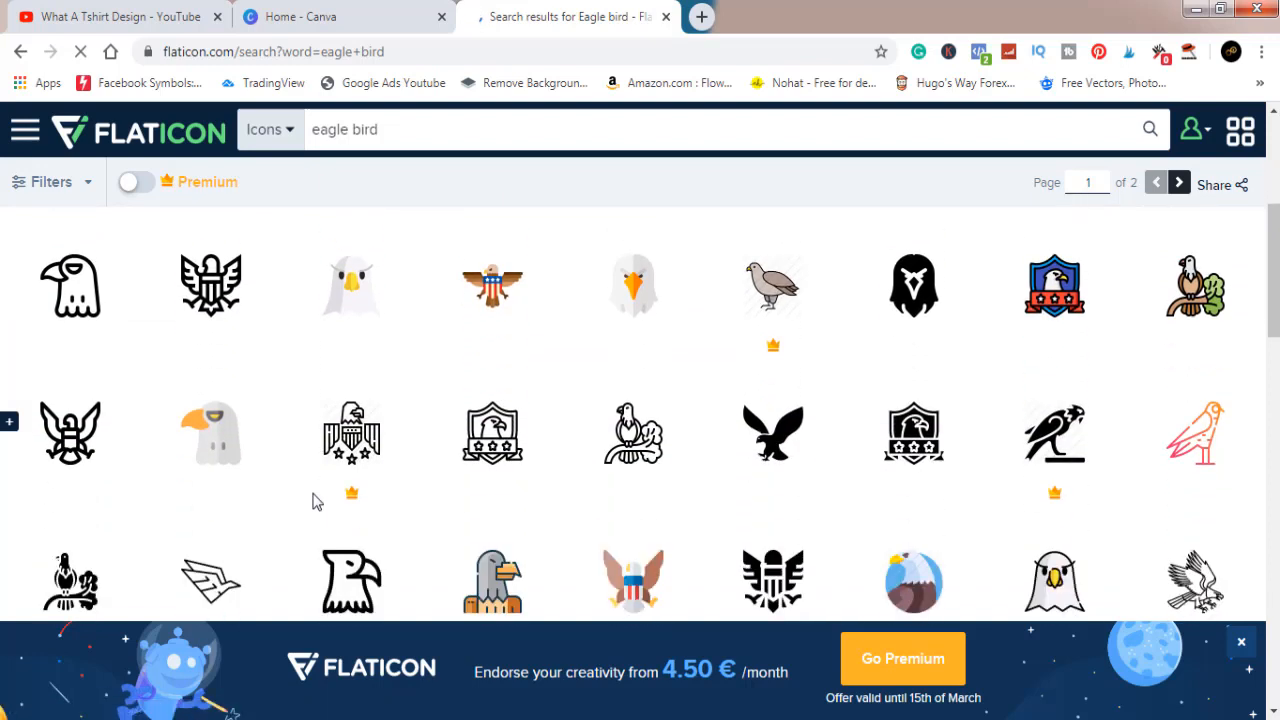
pyautogui.click(358, 313)
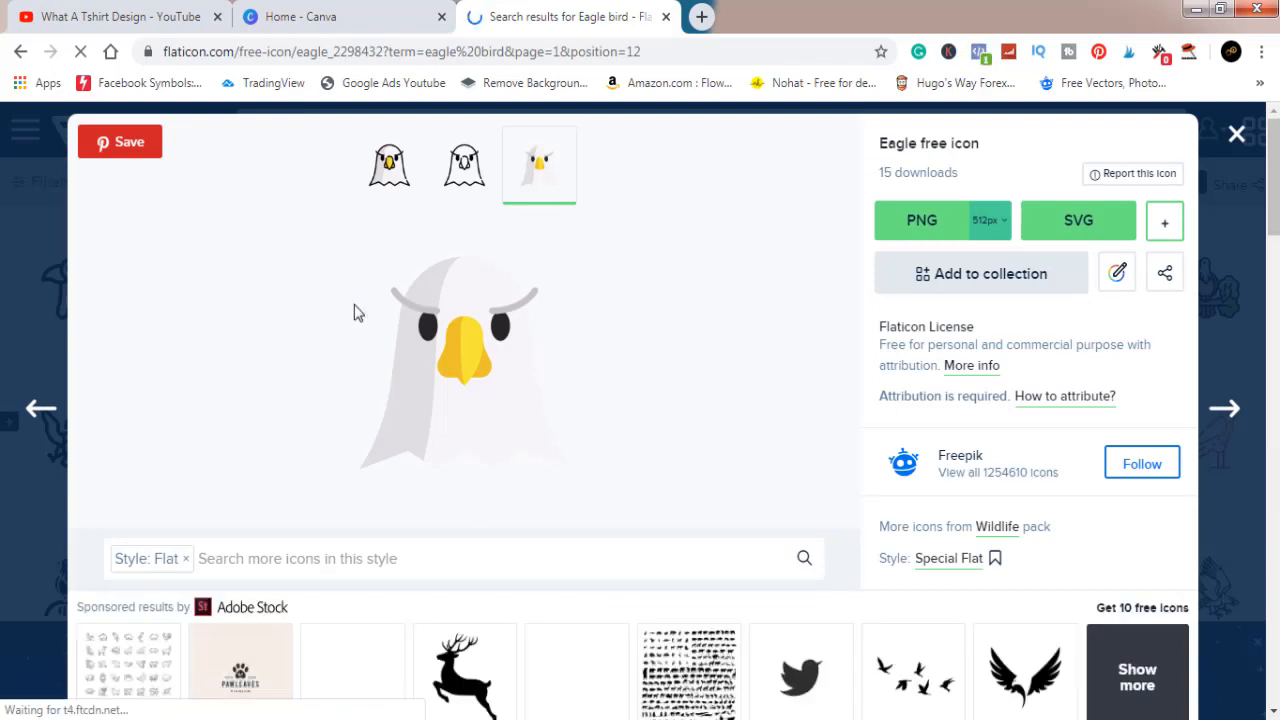
pyautogui.click(401, 184)
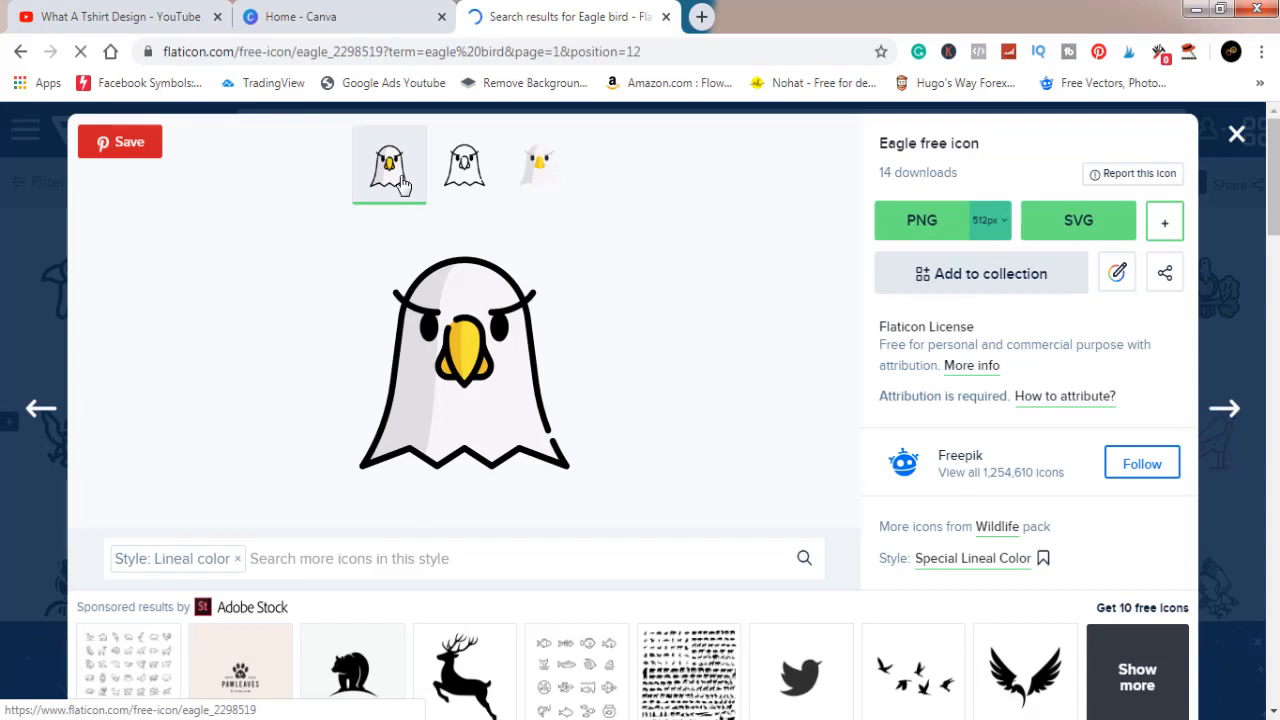
pyautogui.click(549, 175)
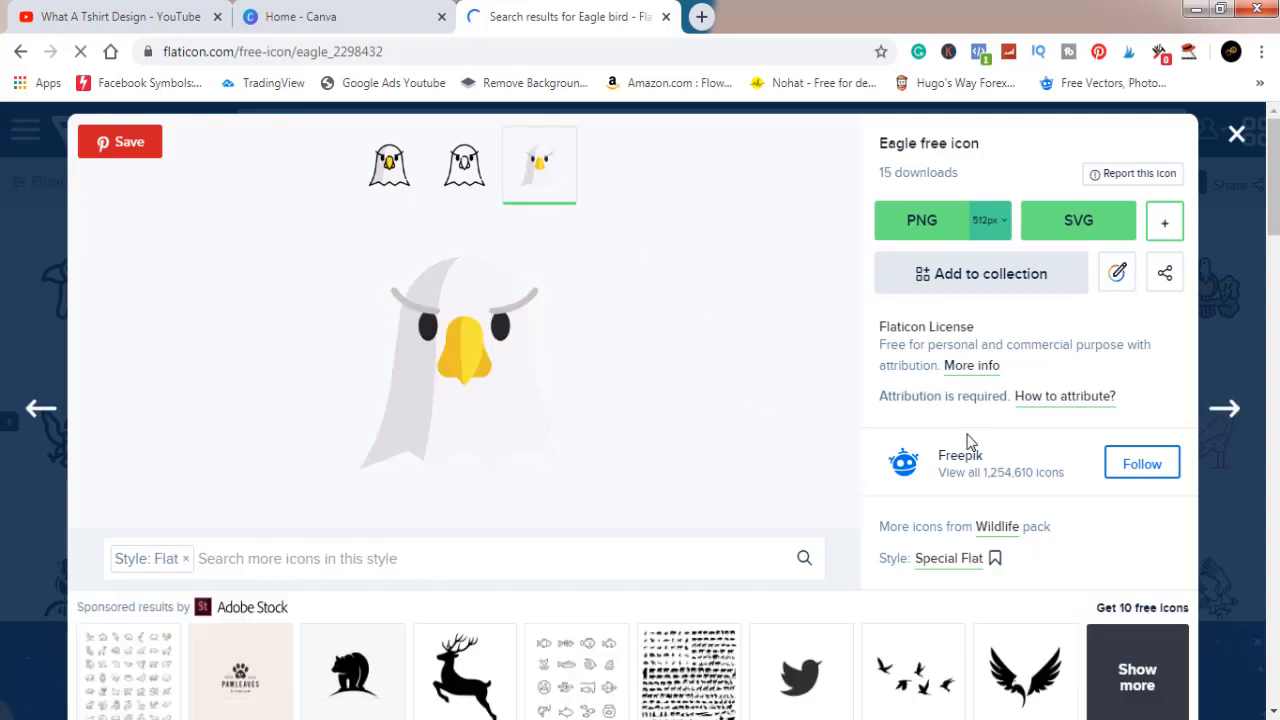
# Download the flat eagle icon as a PNG with the free option and return to the search results
pyautogui.click(926, 229)
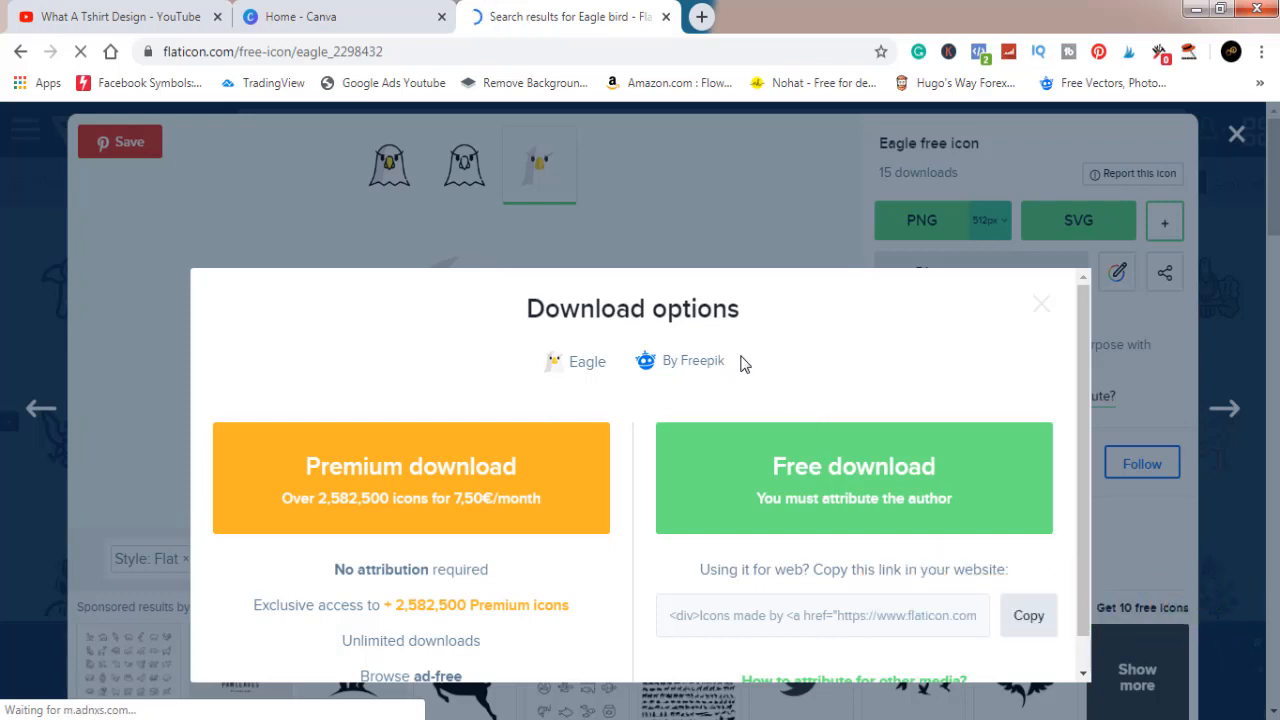
pyautogui.moveTo(742, 357); pyautogui.dragTo(650, 364)
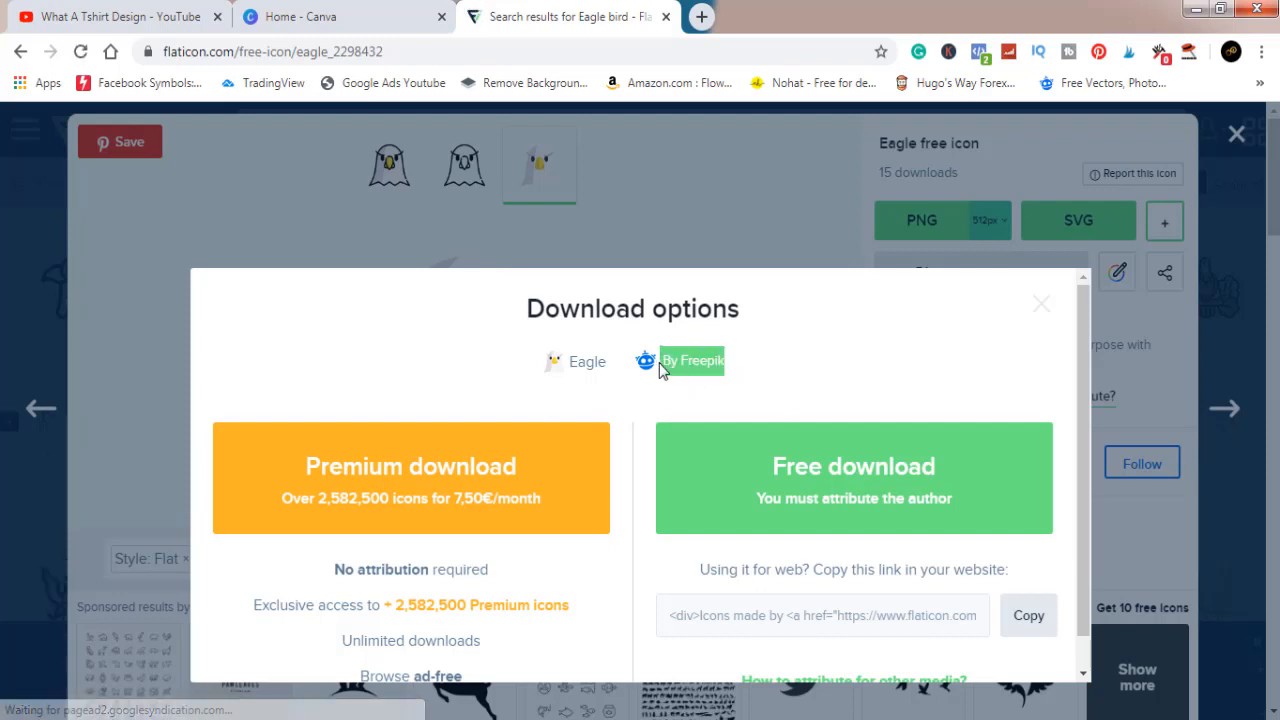
pyautogui.click(908, 512)
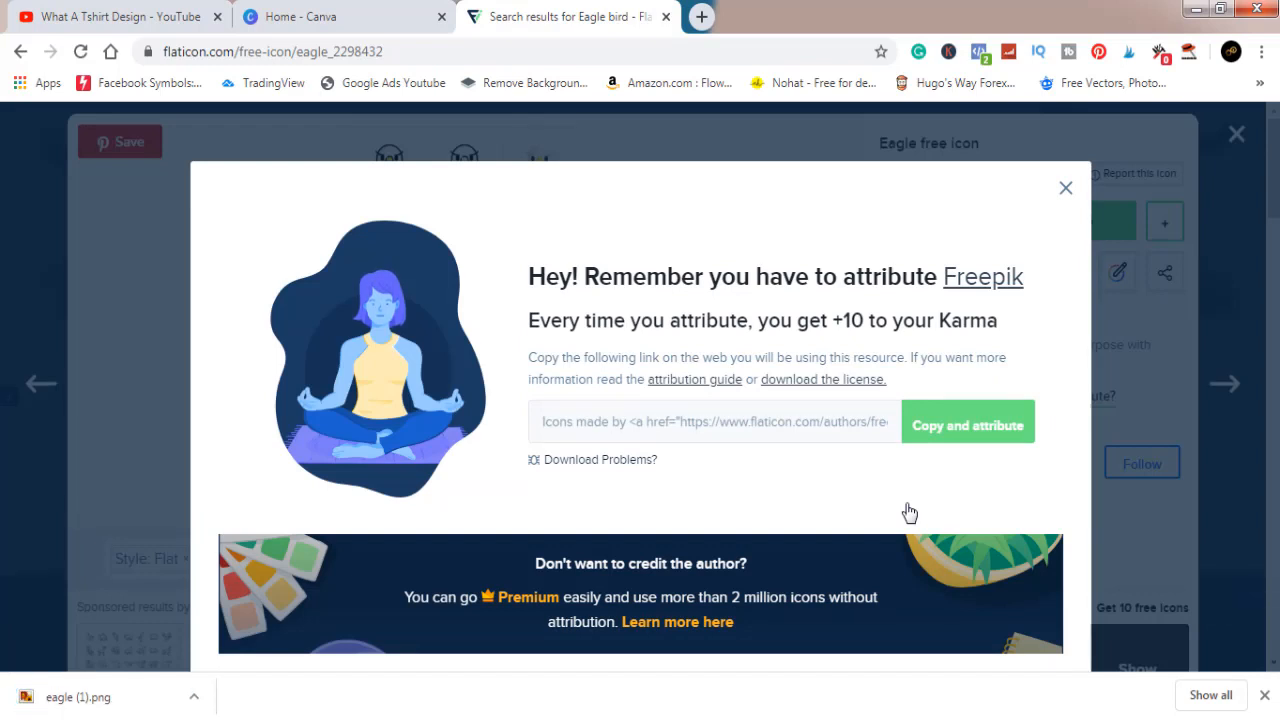
pyautogui.click(1066, 194)
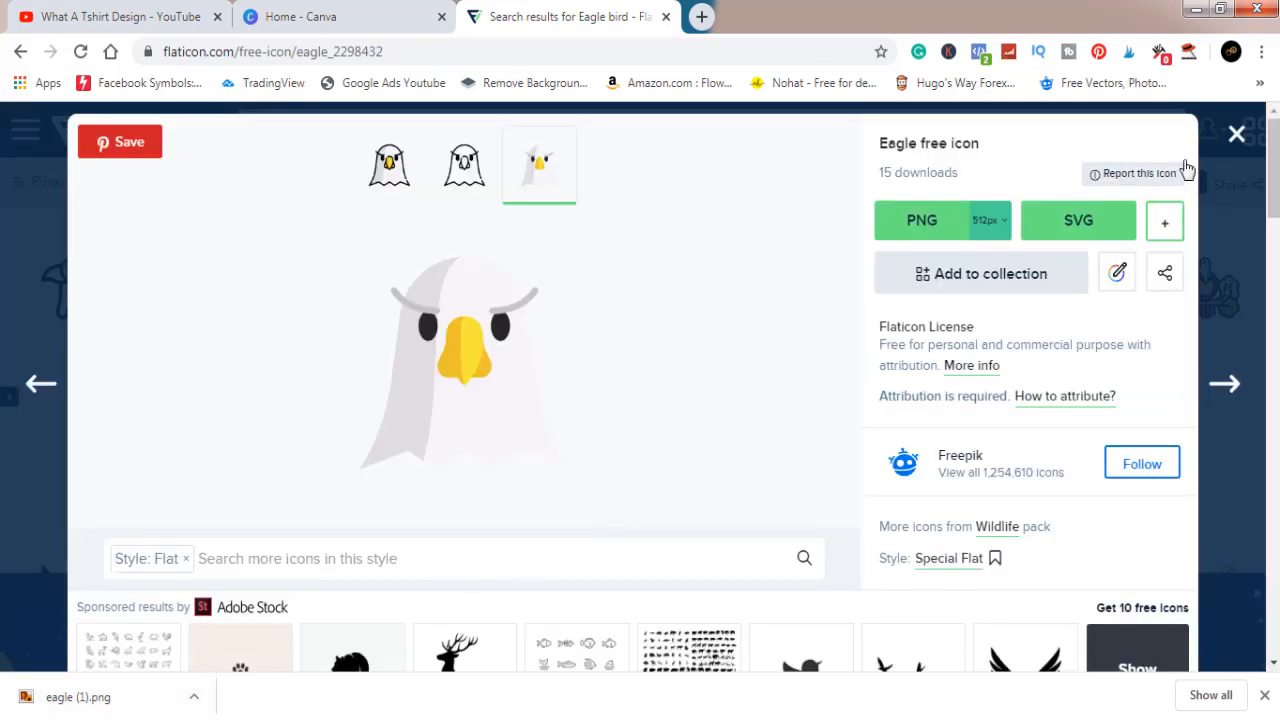
pyautogui.click(1236, 134)
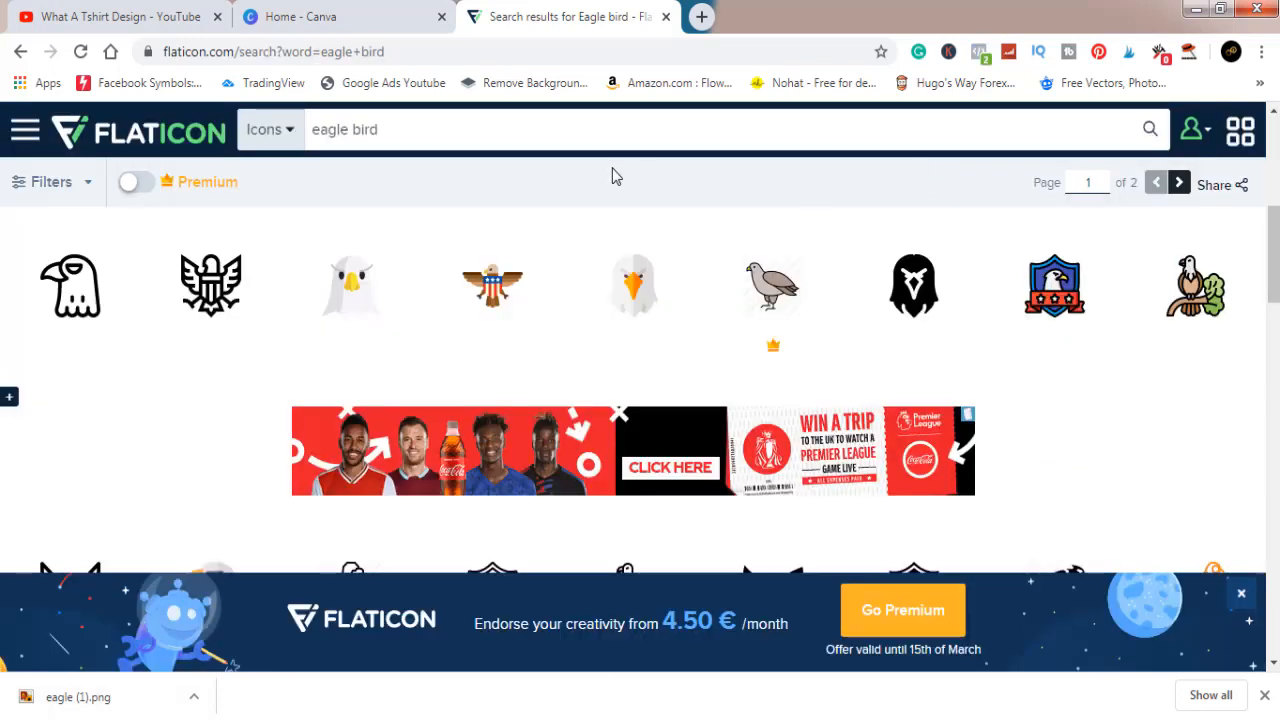
# Replace the icon search term with "usa flag" and run the search
pyautogui.press('BackSpace')
pyautogui.press('BackSpace')
pyautogui.press('BackSpace')
pyautogui.press('BackSpace')
pyautogui.press('BackSpace')
pyautogui.press('BackSpace')
pyautogui.press('BackSpace')
pyautogui.press('BackSpace')
pyautogui.press('BackSpace')
pyautogui.press('BackSpace')
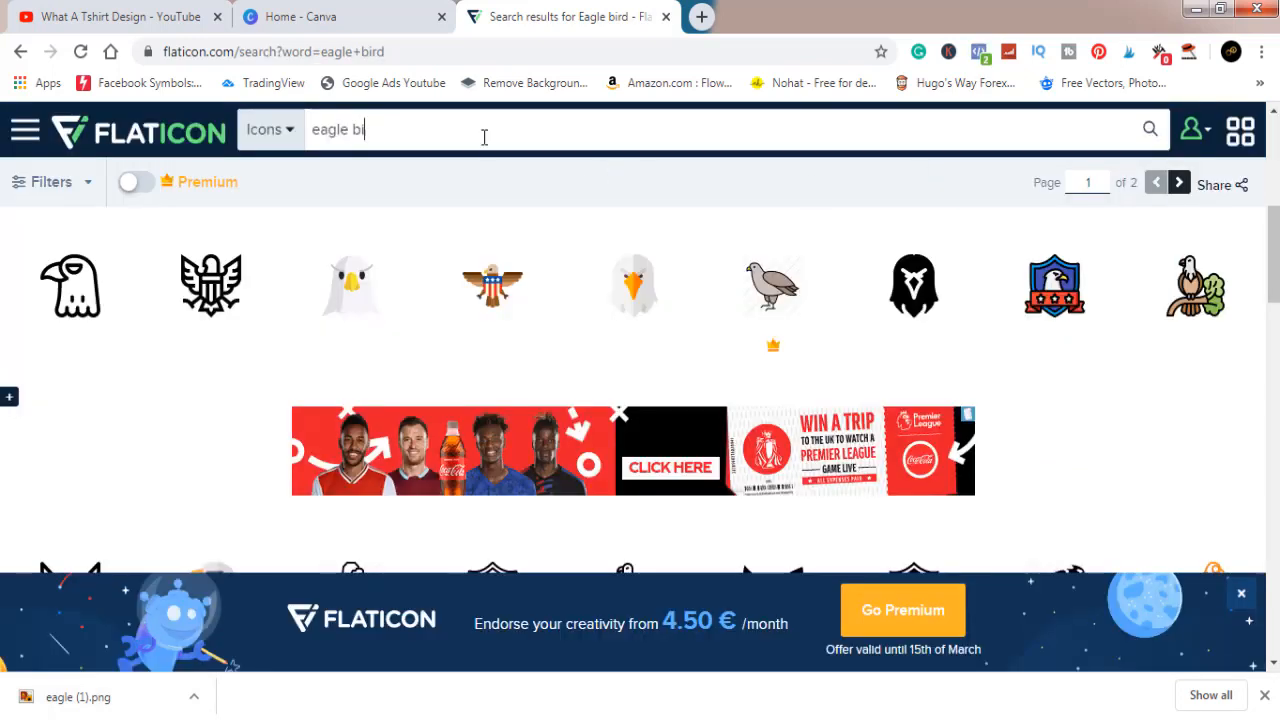
pyautogui.write('usa')
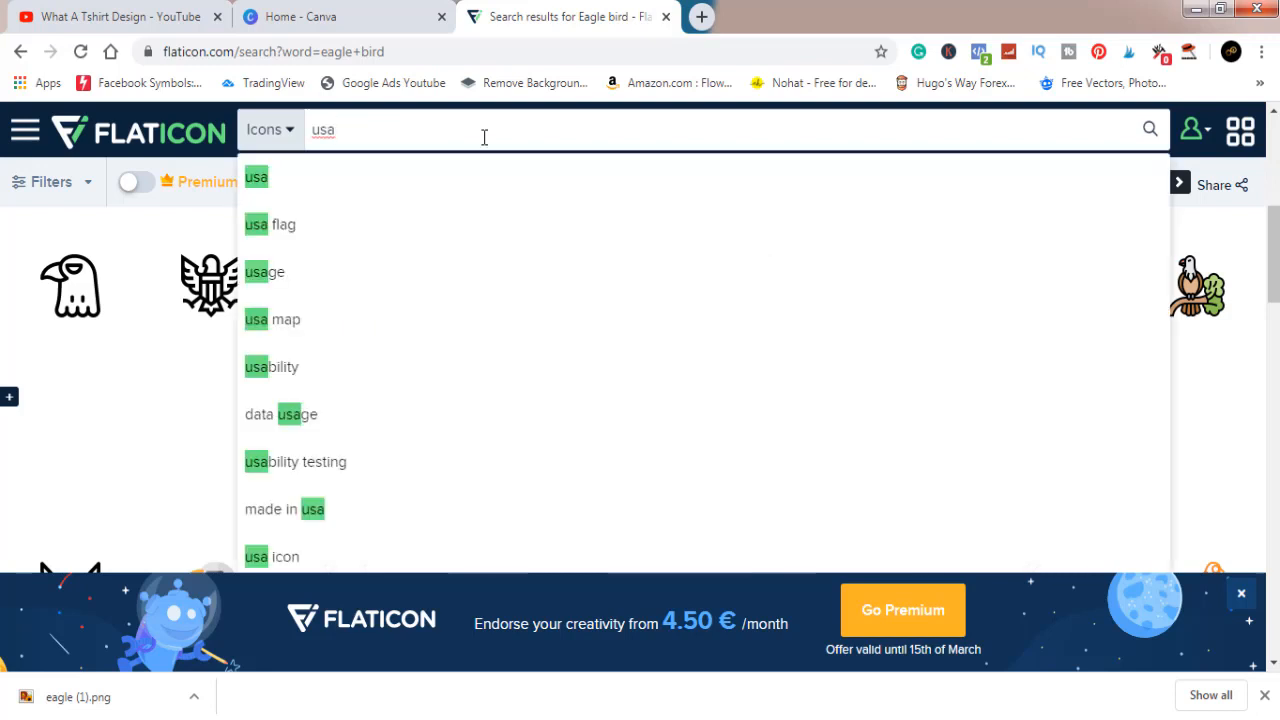
pyautogui.click(308, 225)
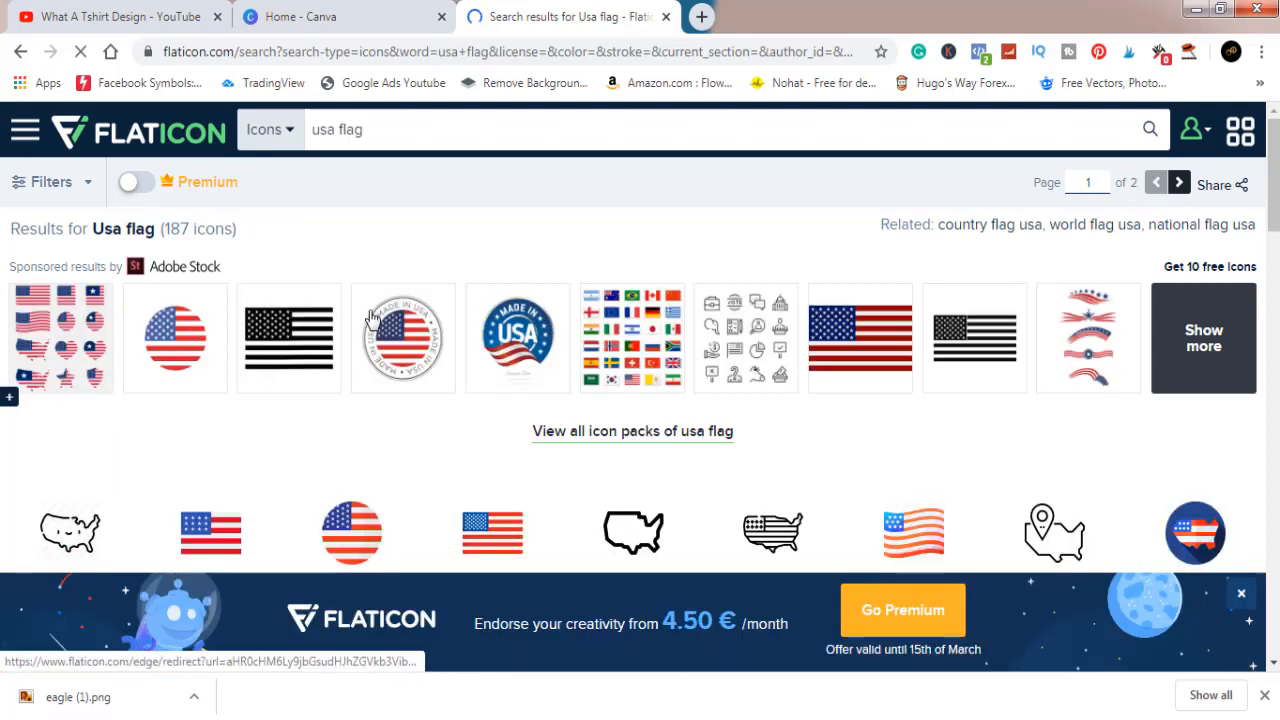
# Look through the first page of USA flag icons for a suitable flag graphic
pyautogui.scroll(-3, 372, 318)
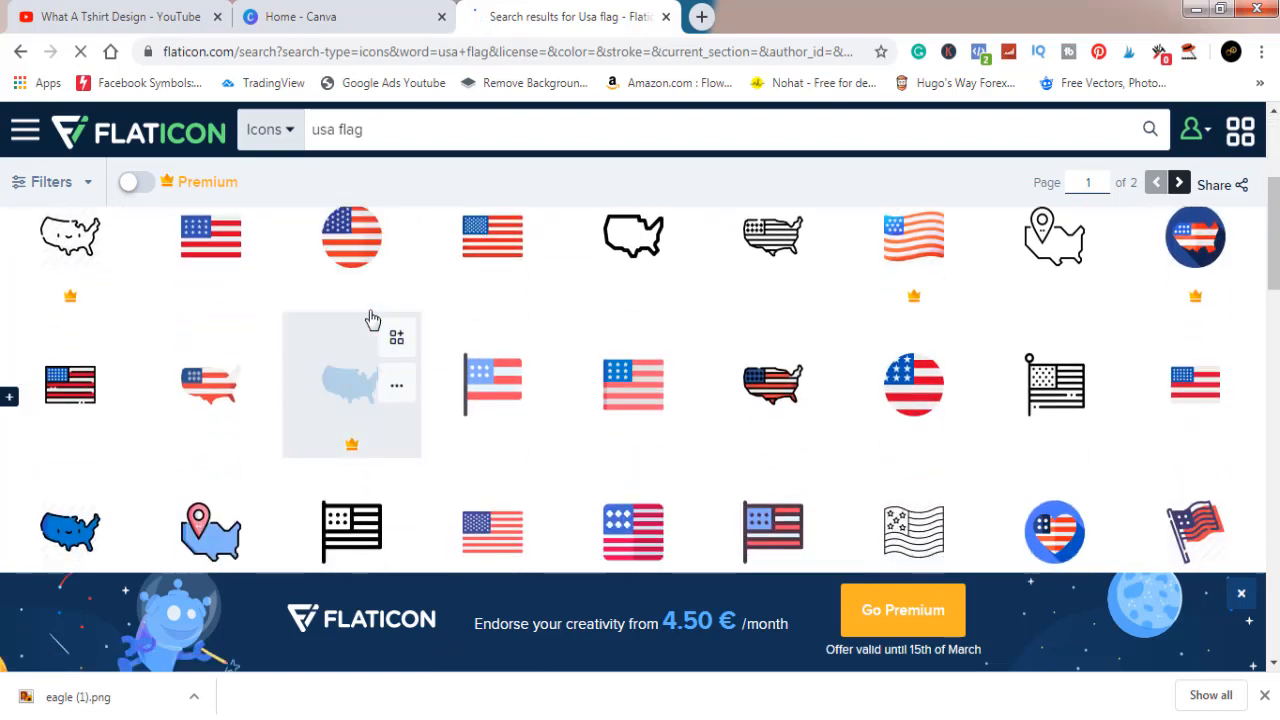
pyautogui.scroll(-1, 371, 318)
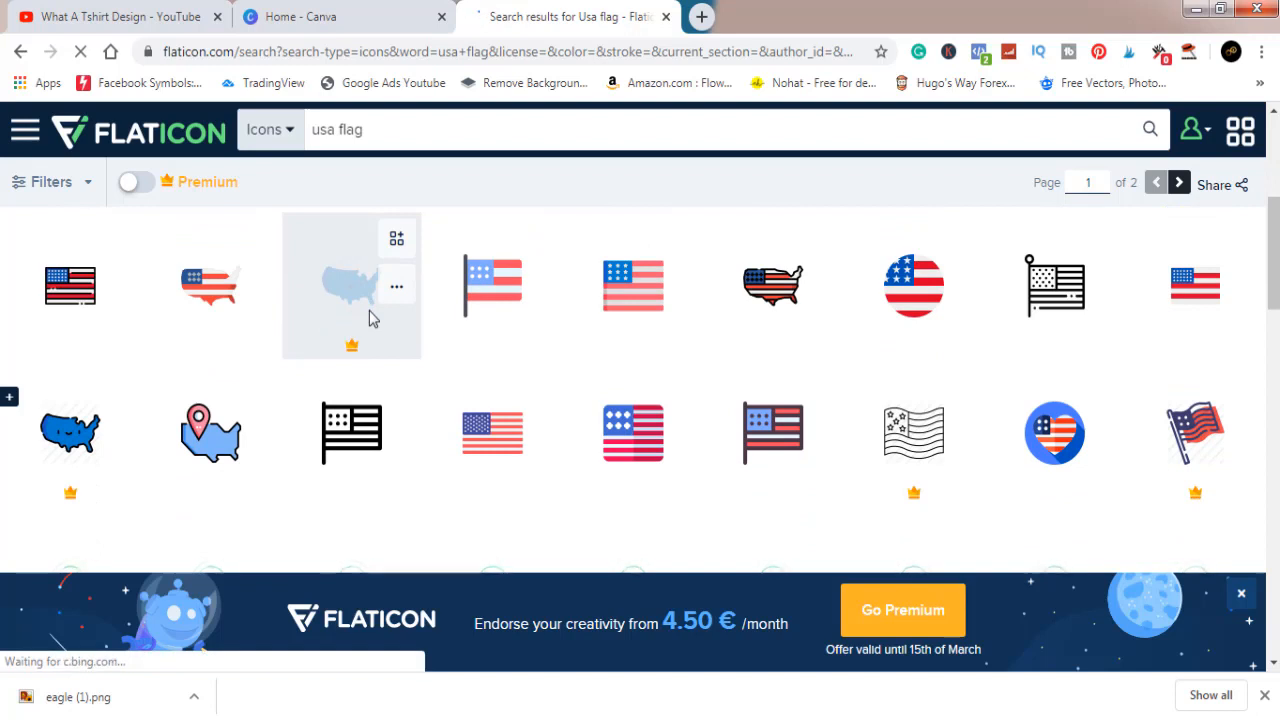
pyautogui.scroll(-2, 370, 318)
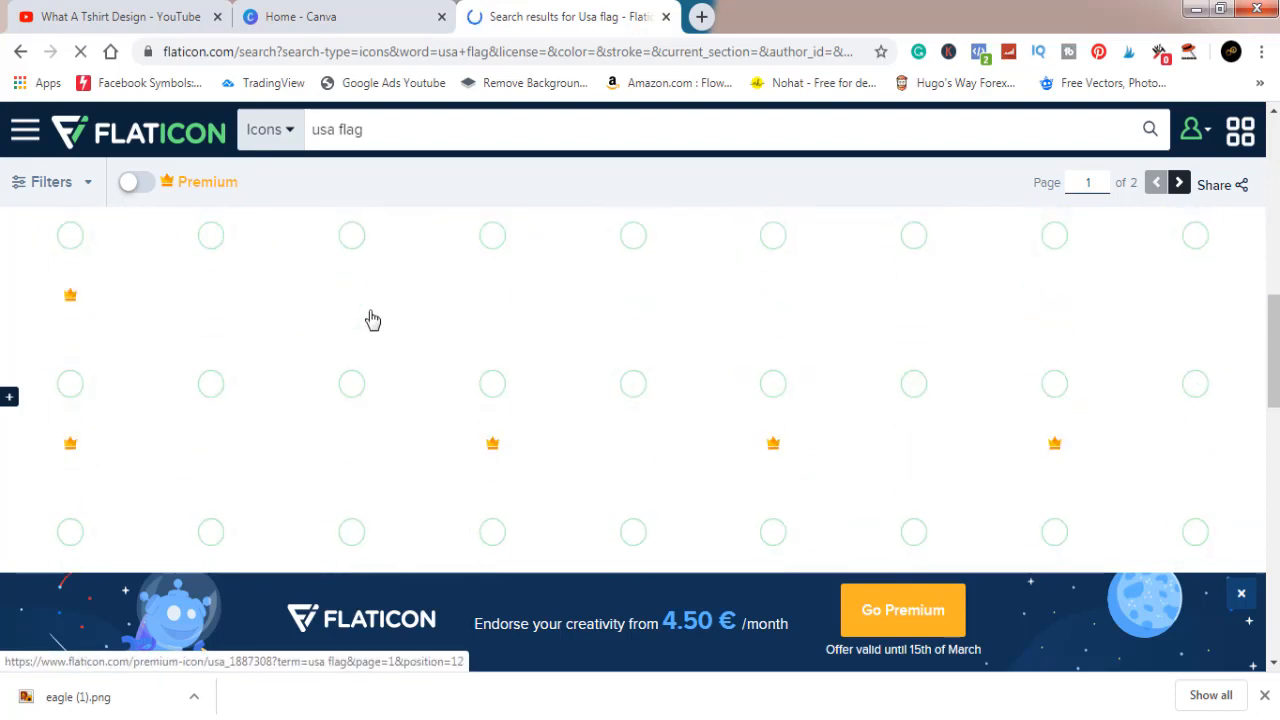
pyautogui.scroll(1, 371, 318)
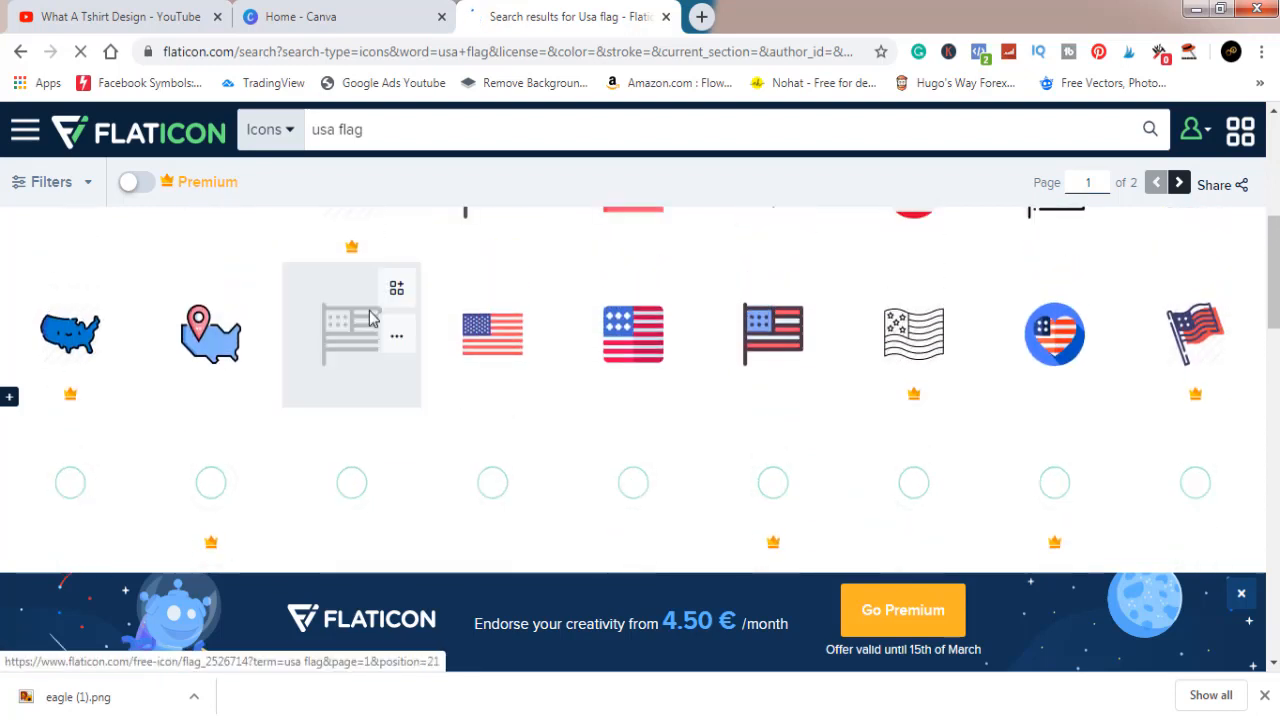
pyautogui.scroll(1, 371, 318)
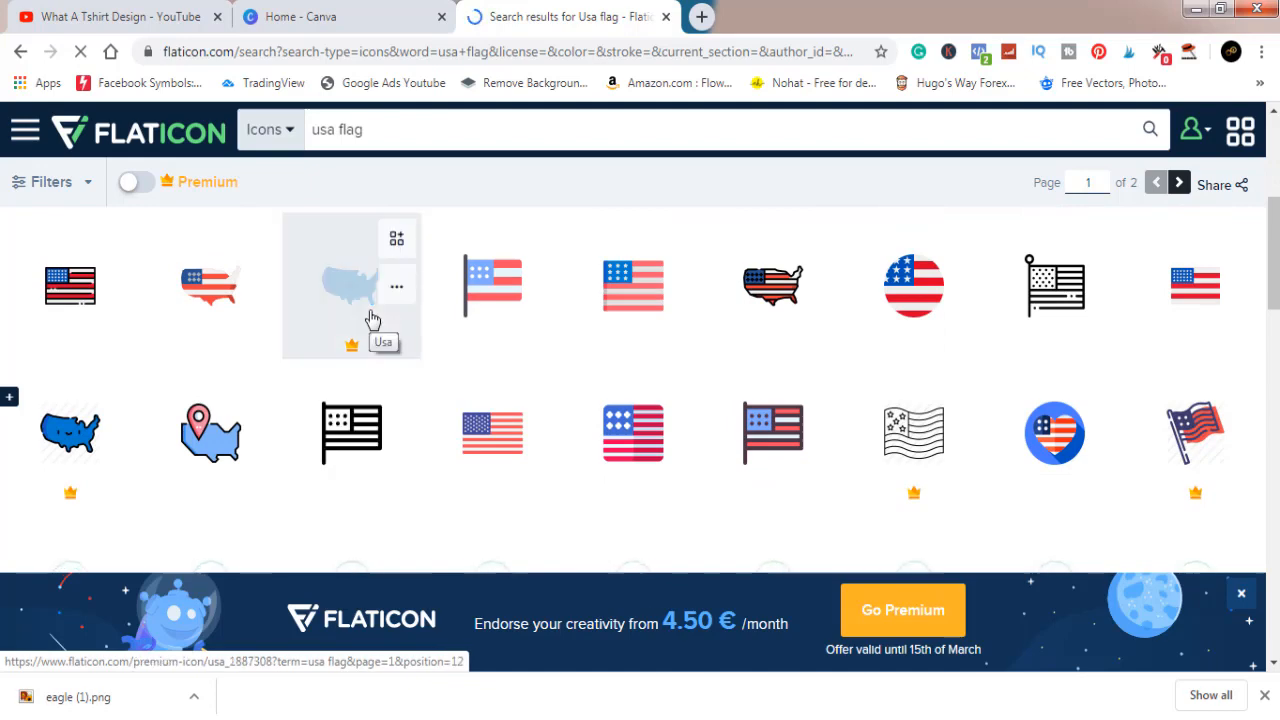
pyautogui.scroll(-4, 371, 318)
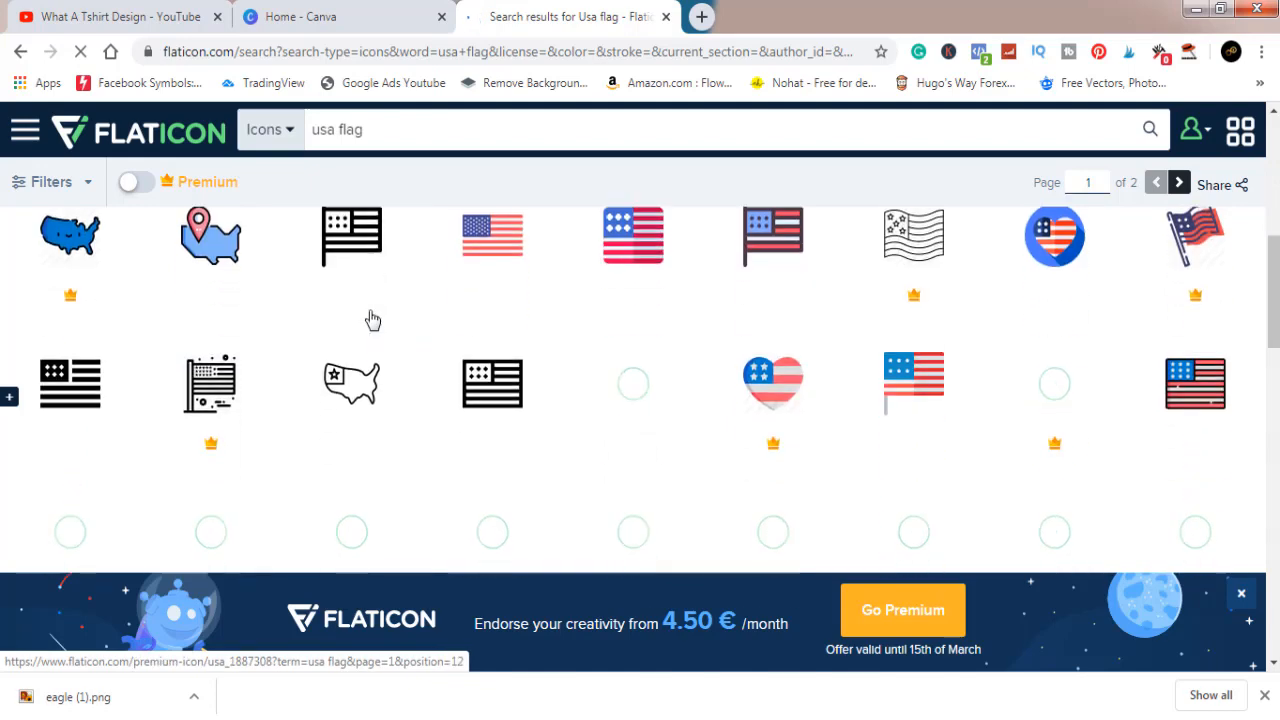
pyautogui.scroll(1, 371, 318)
pyautogui.scroll(1, 371, 318)
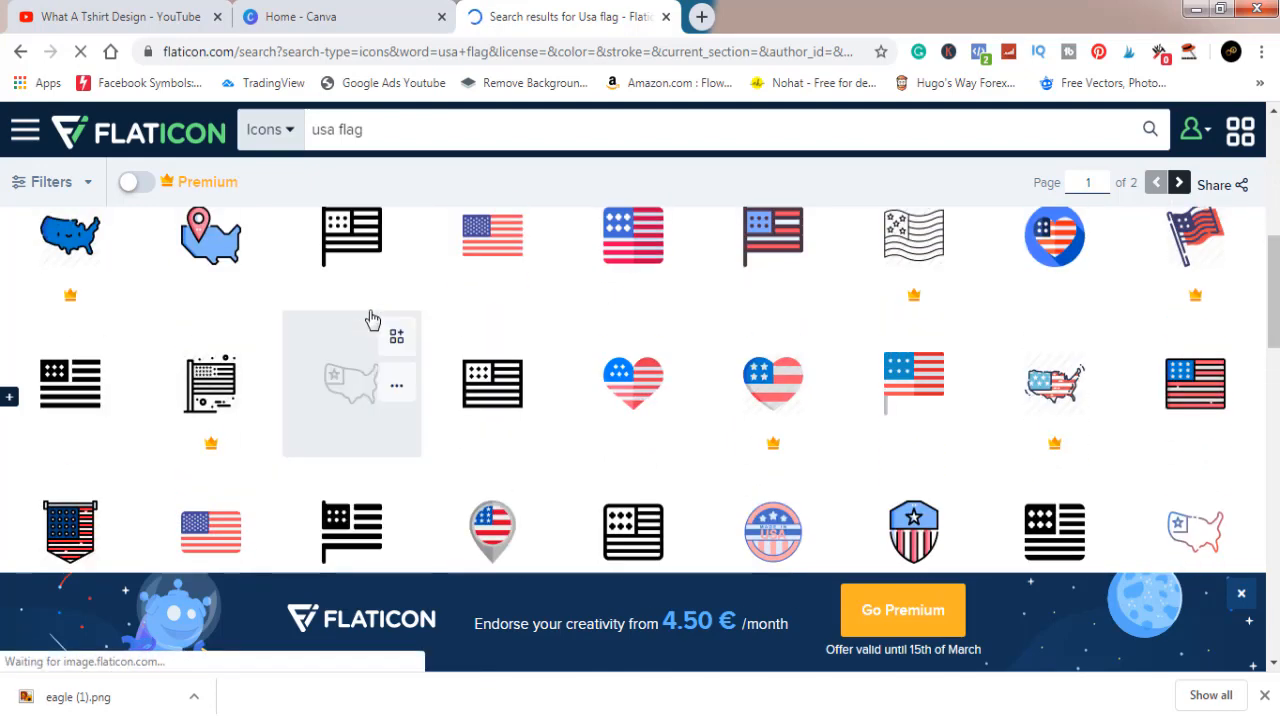
pyautogui.scroll(-3, 371, 318)
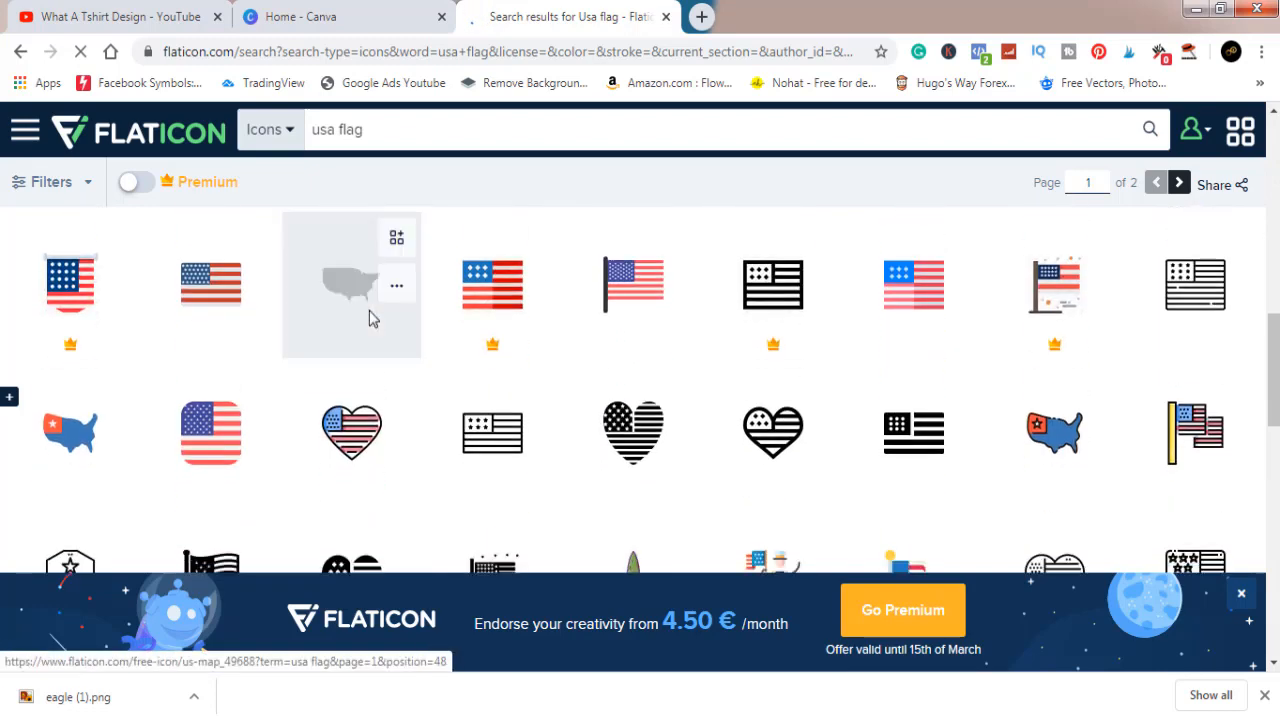
pyautogui.scroll(-2, 371, 318)
pyautogui.scroll(-2, 371, 318)
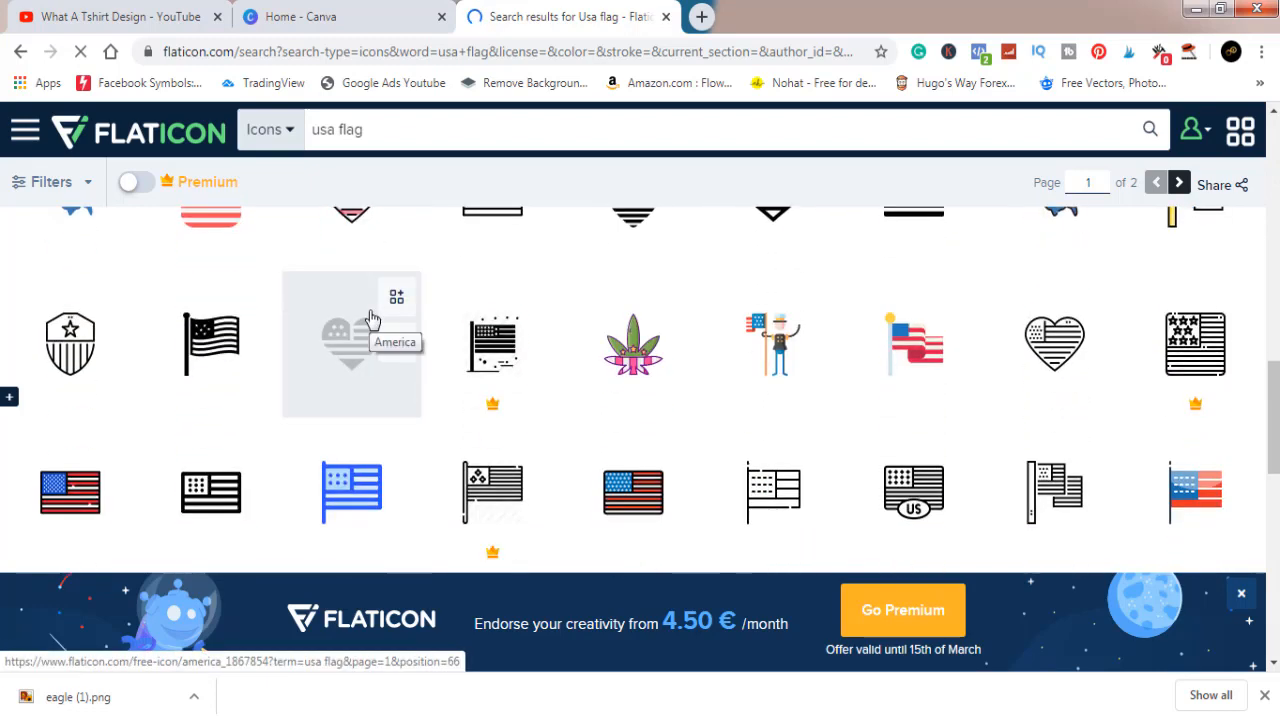
pyautogui.scroll(-2, 369, 318)
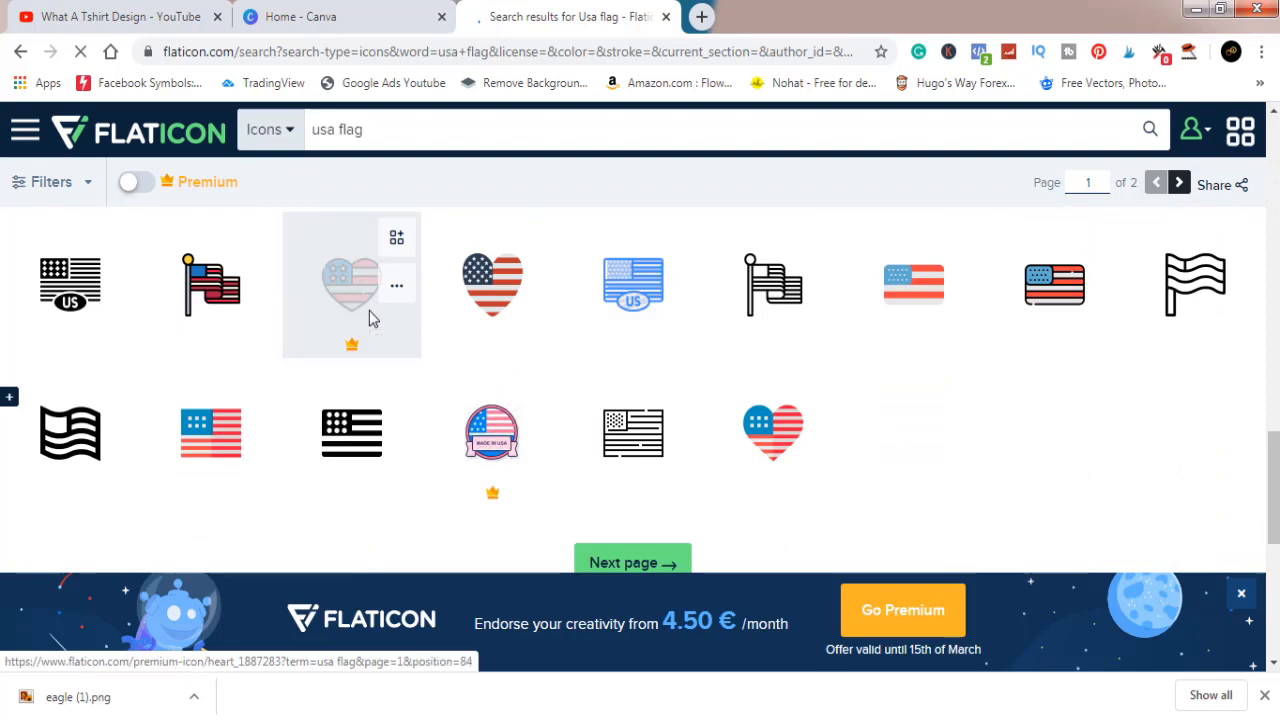
pyautogui.scroll(-2, 369, 318)
pyautogui.scroll(15, 369, 318)
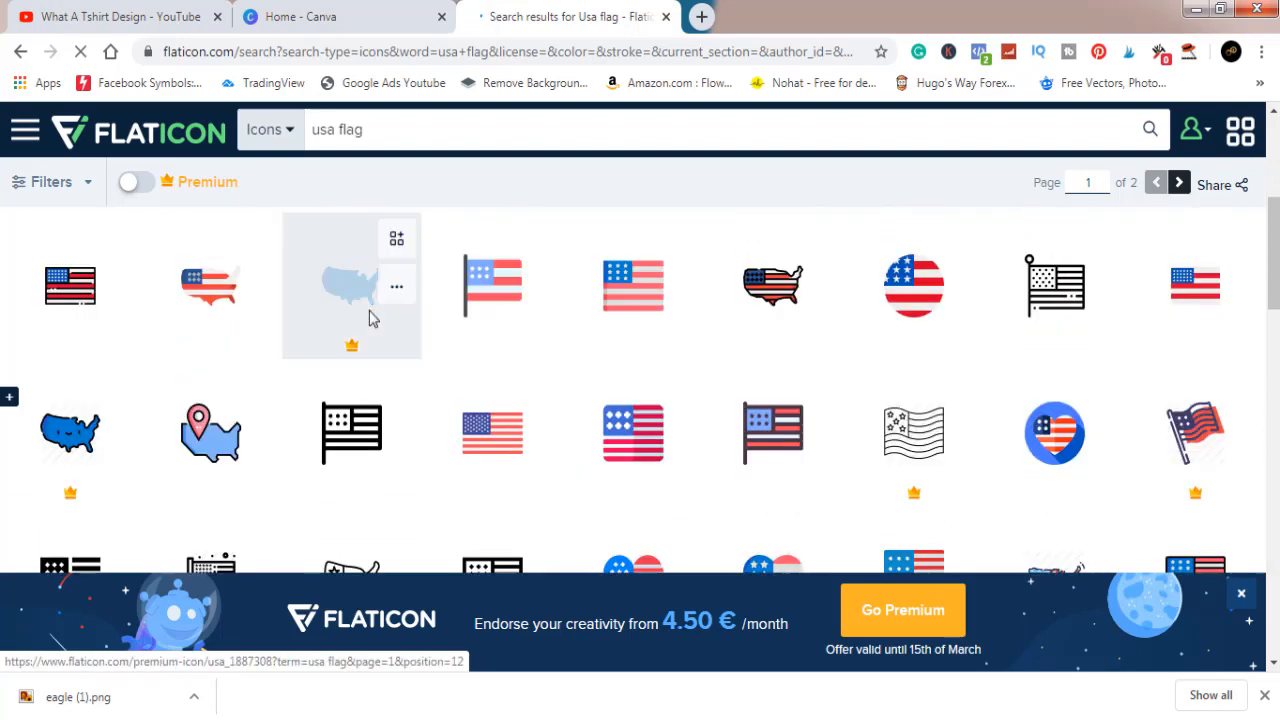
# Download the lineal color USA map icon with the flag pattern as a PNG using the free option
pyautogui.click(772, 296)
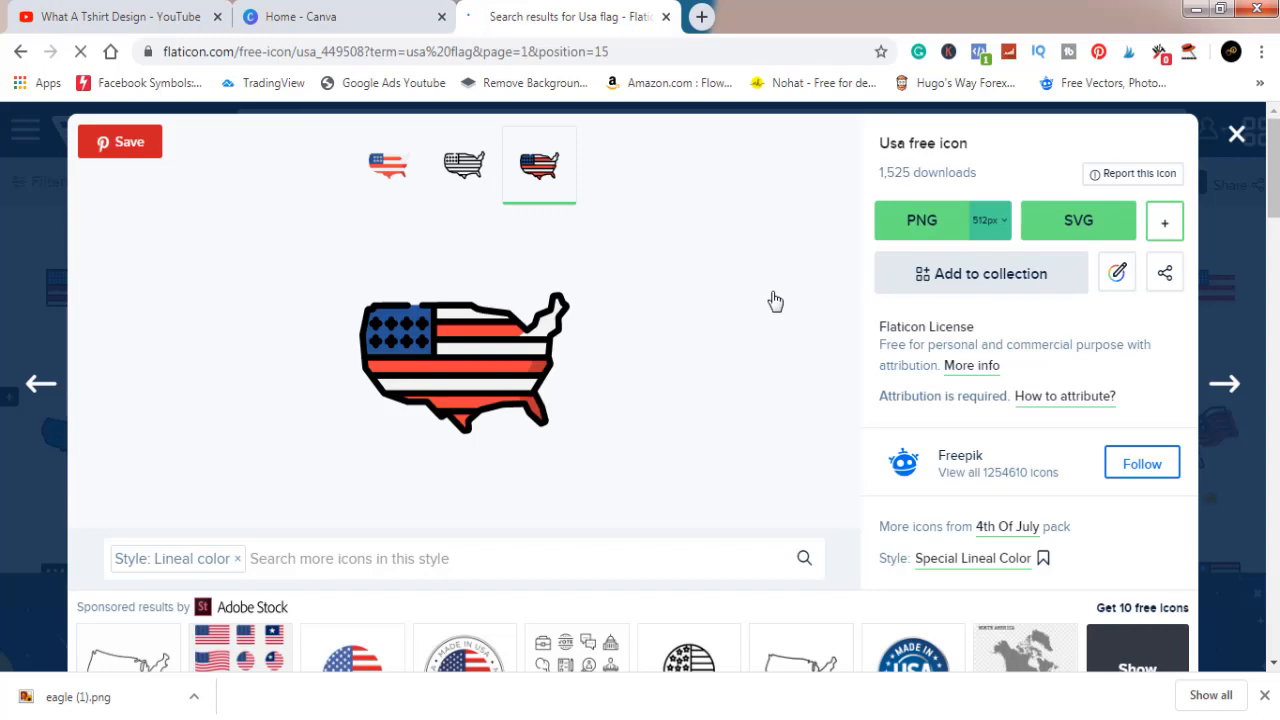
pyautogui.click(910, 225)
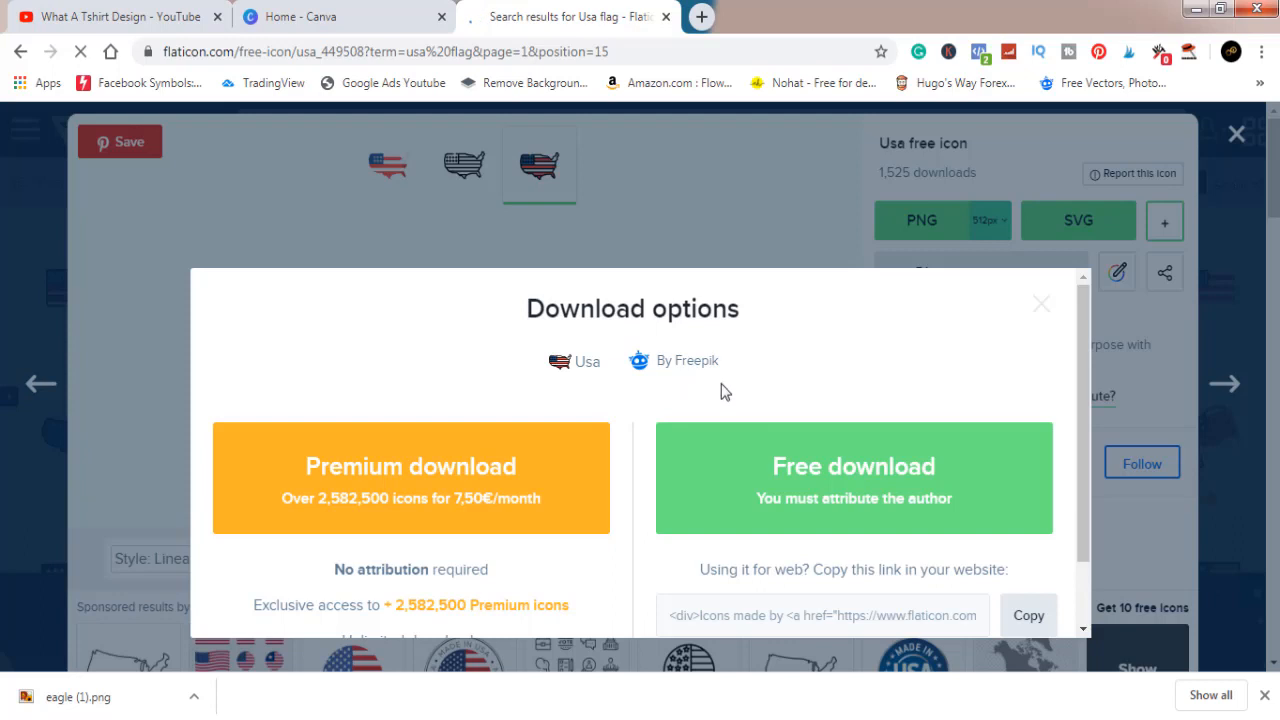
pyautogui.click(760, 492)
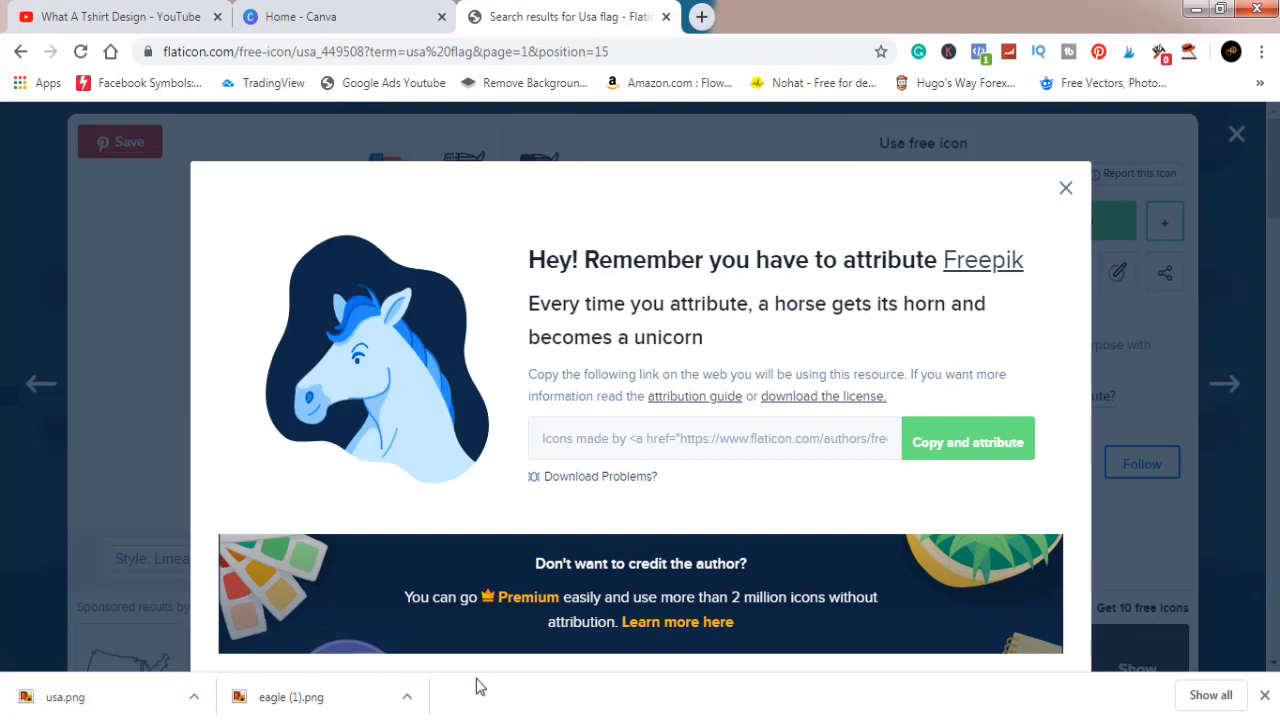
pyautogui.click(1066, 192)
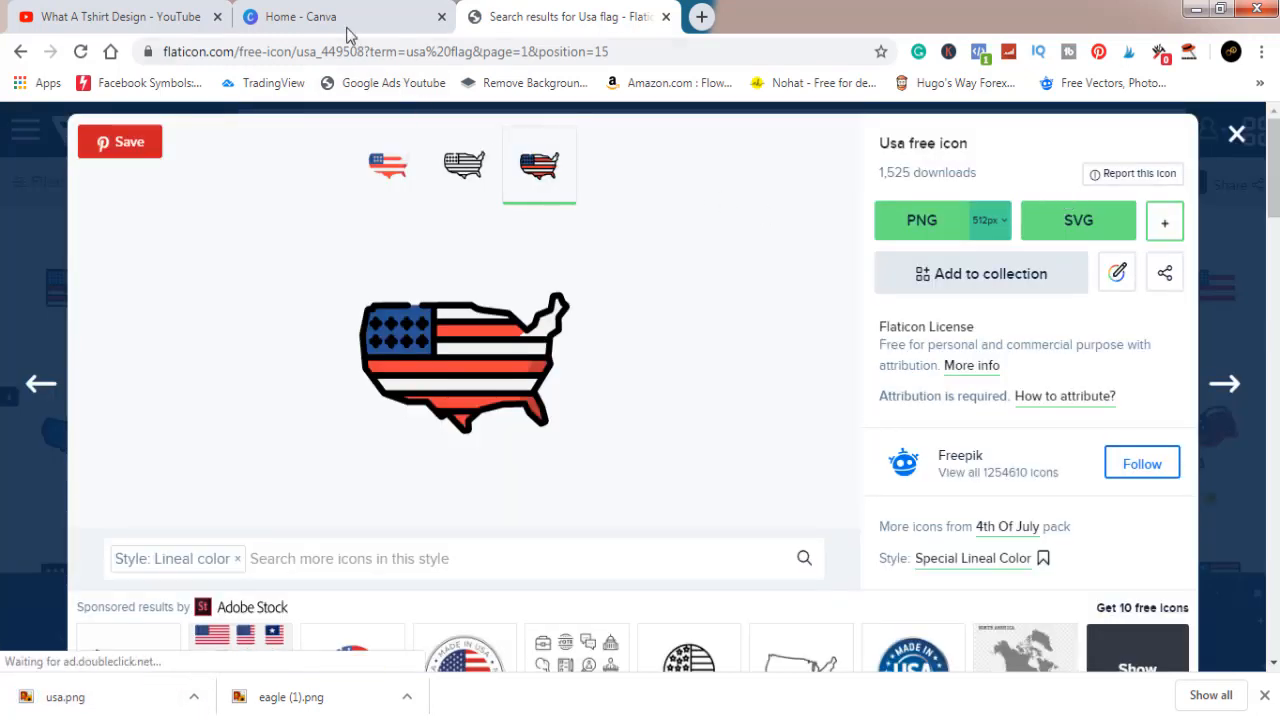
# Switch to Canva and create a blank custom-size design of 4500 × 5400 px
pyautogui.click(300, 17)
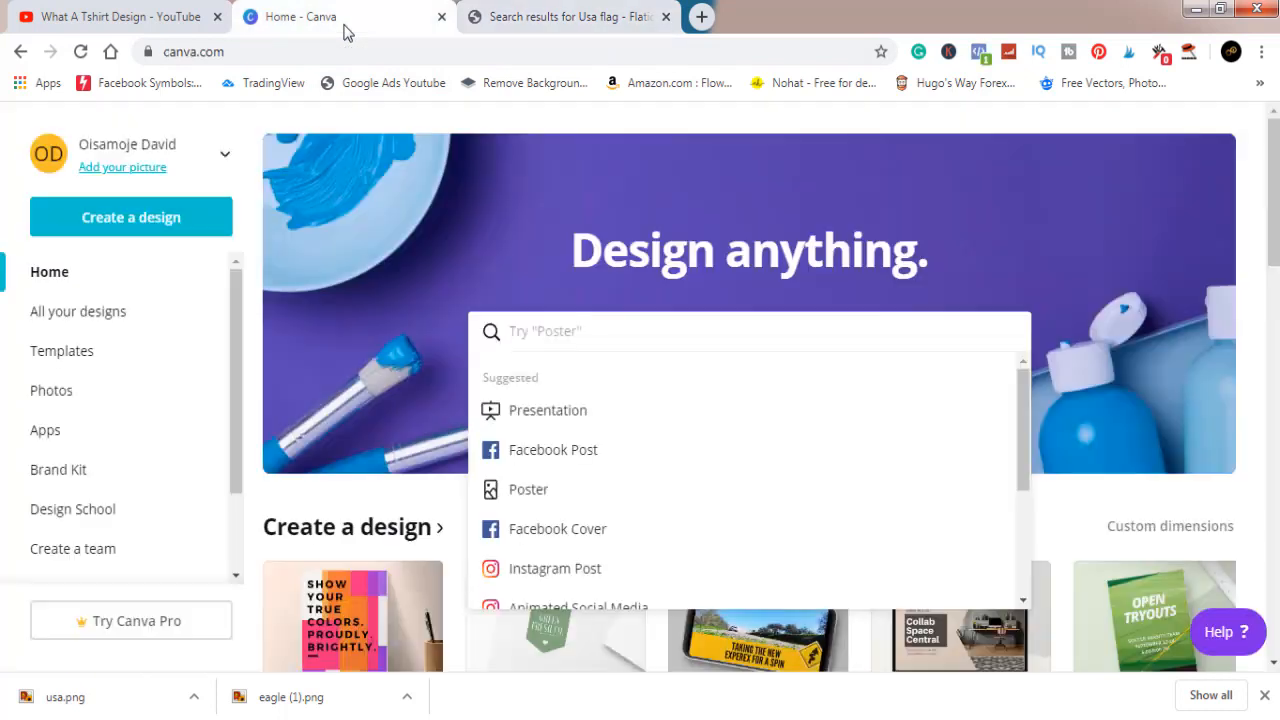
pyautogui.click(143, 219)
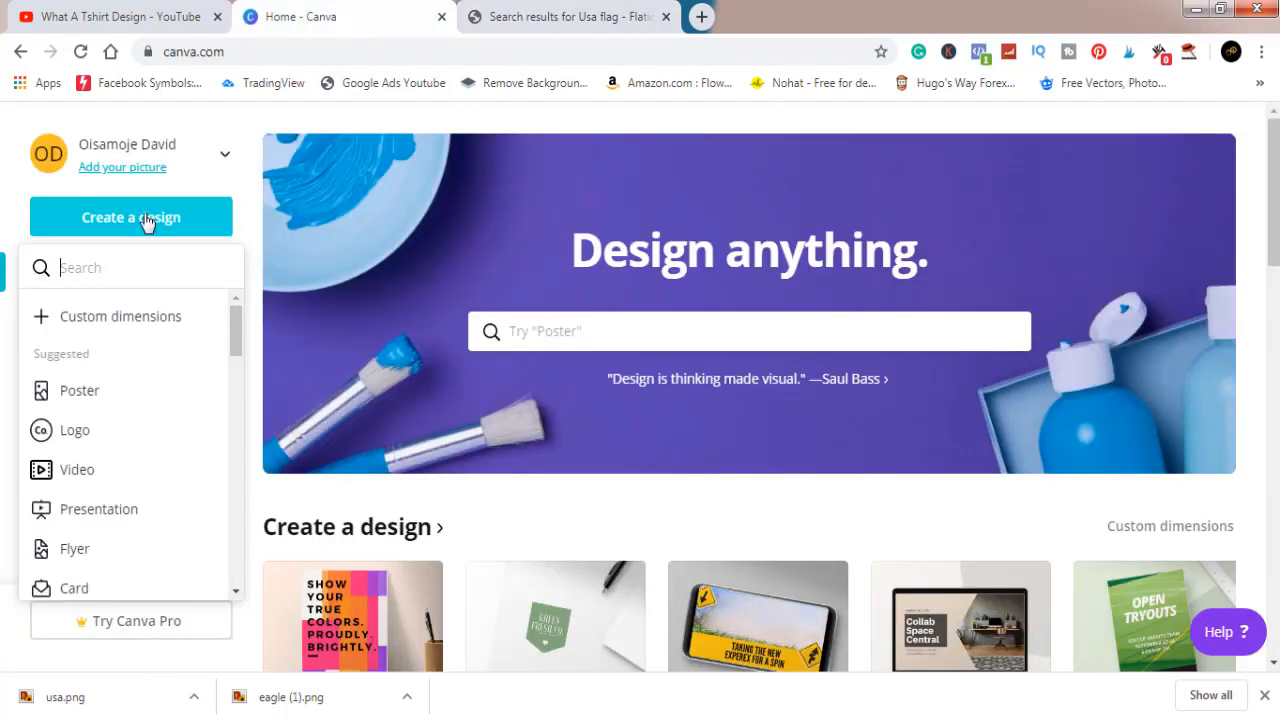
pyautogui.click(143, 316)
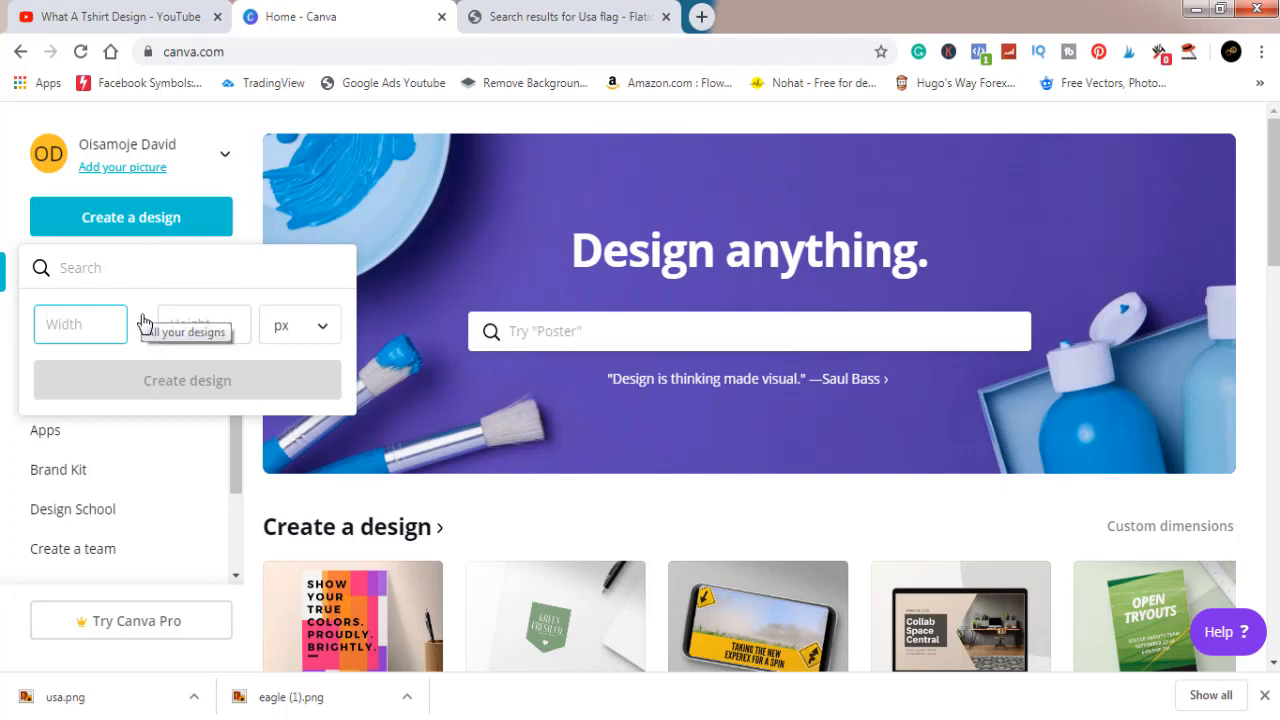
pyautogui.write('4500')
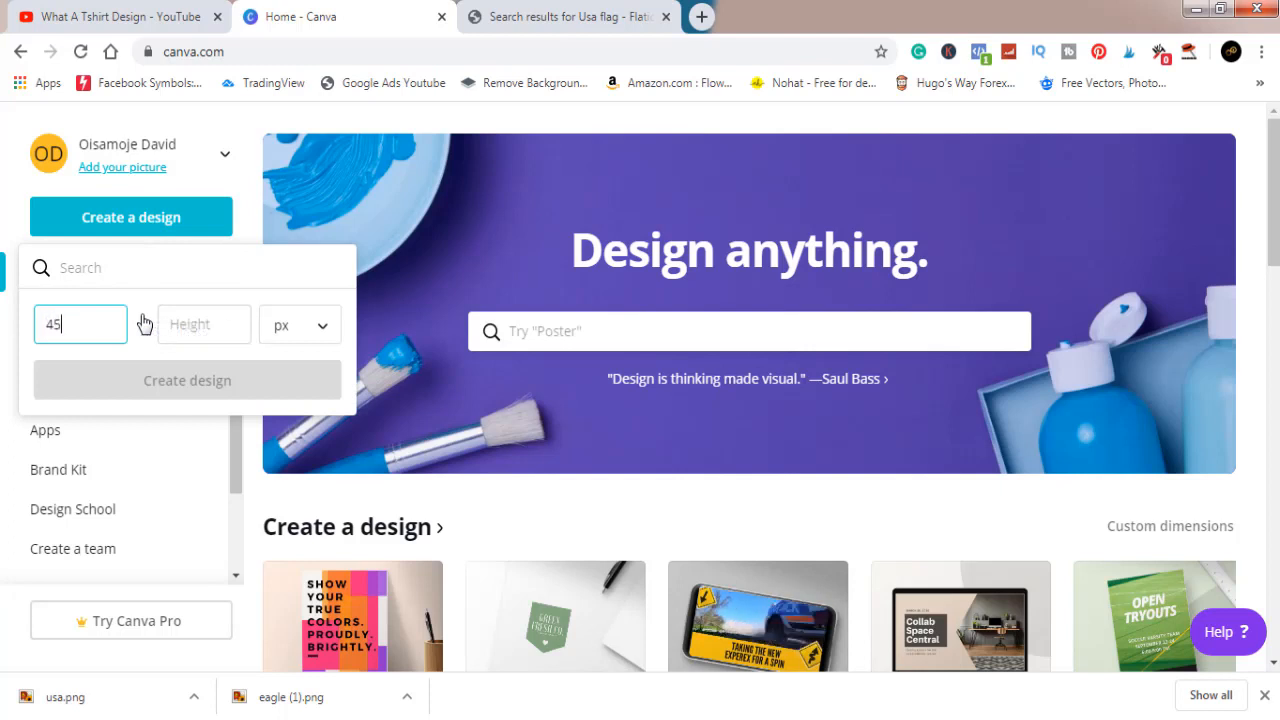
pyautogui.click(219, 319)
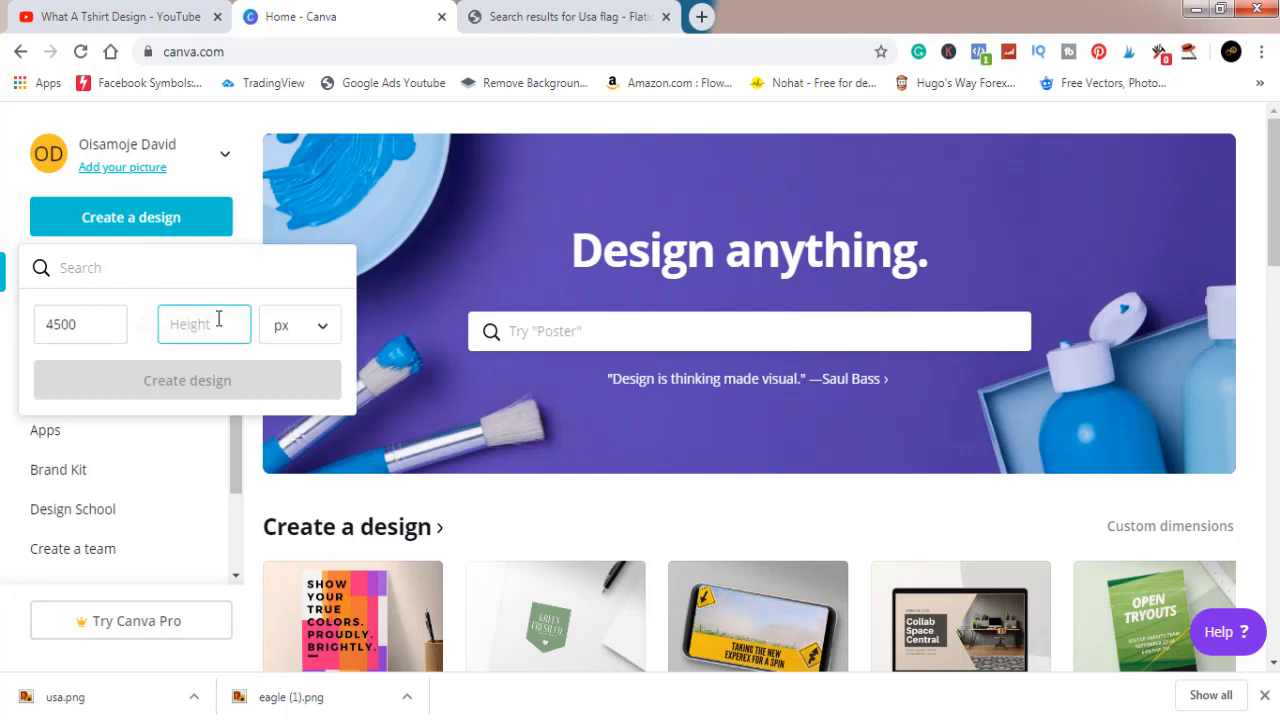
pyautogui.write('54')
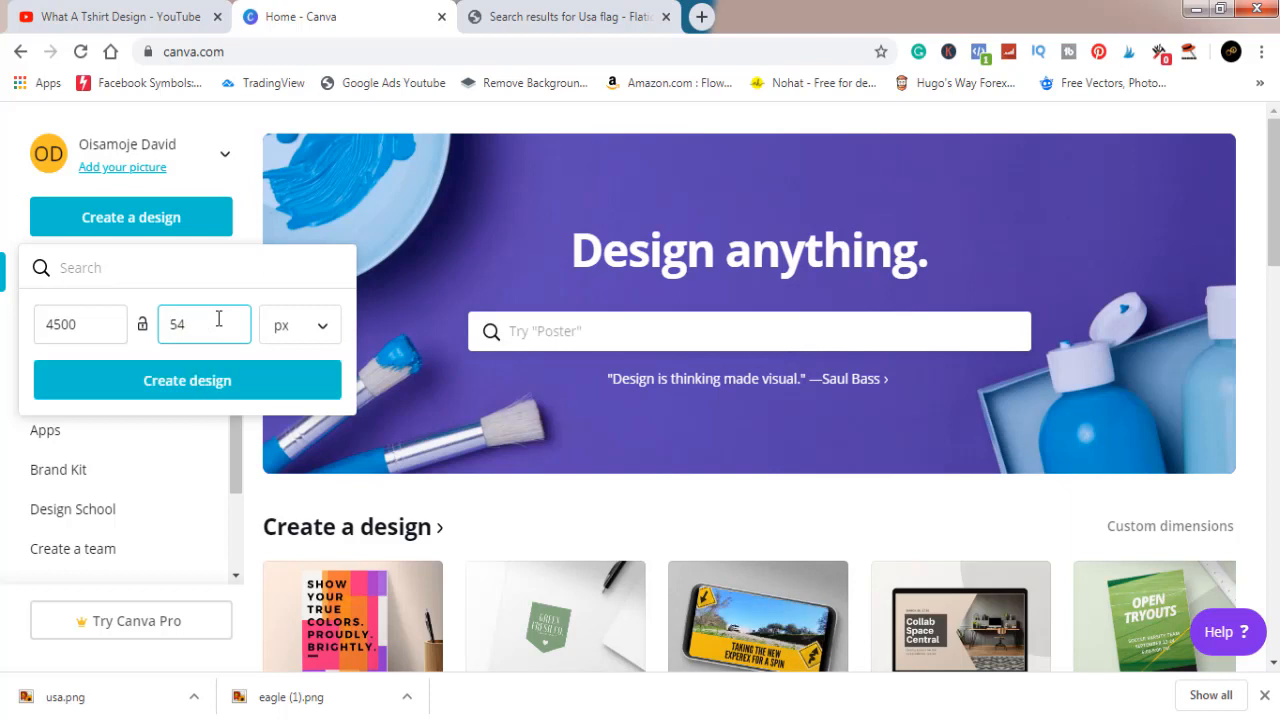
pyautogui.write('00')
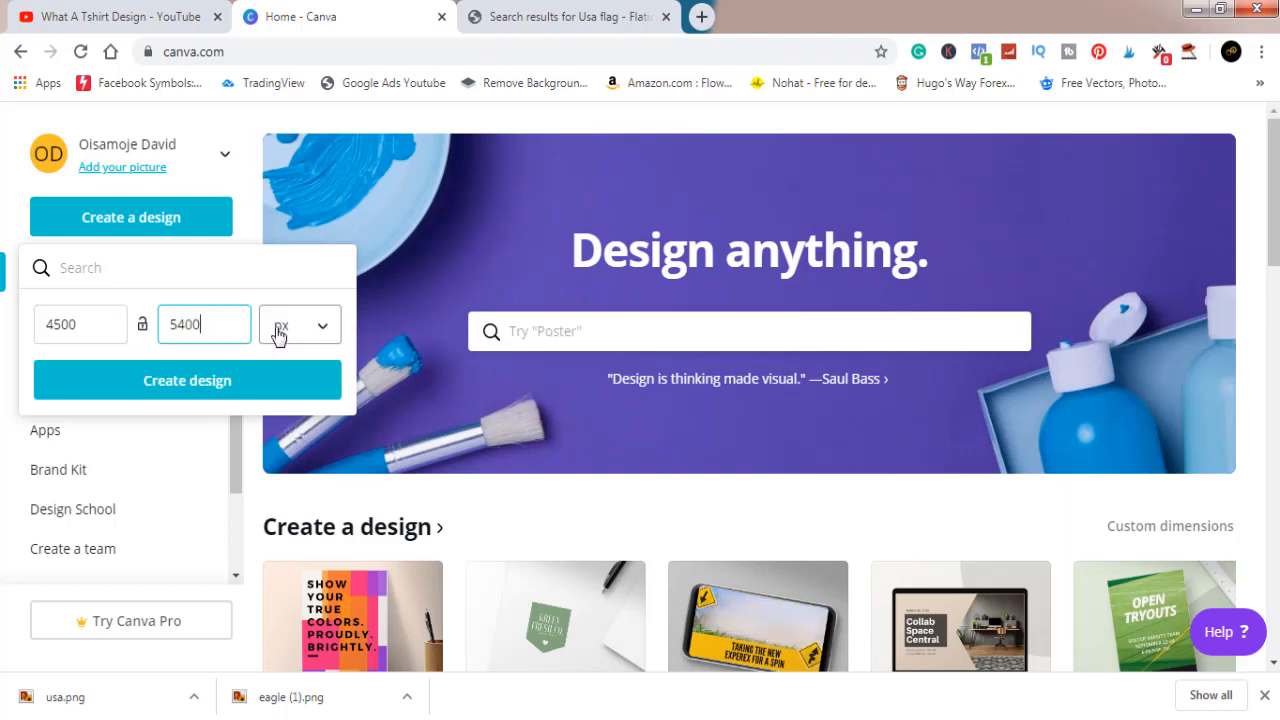
pyautogui.click(309, 340)
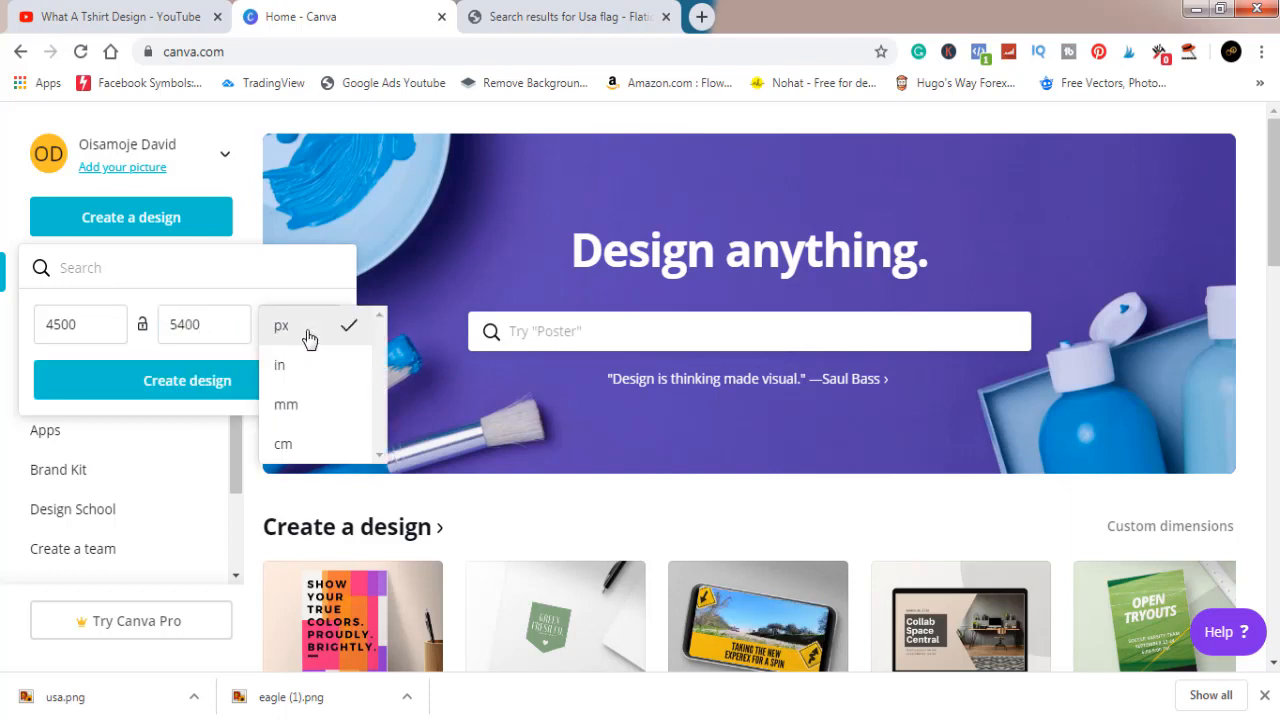
pyautogui.click(309, 330)
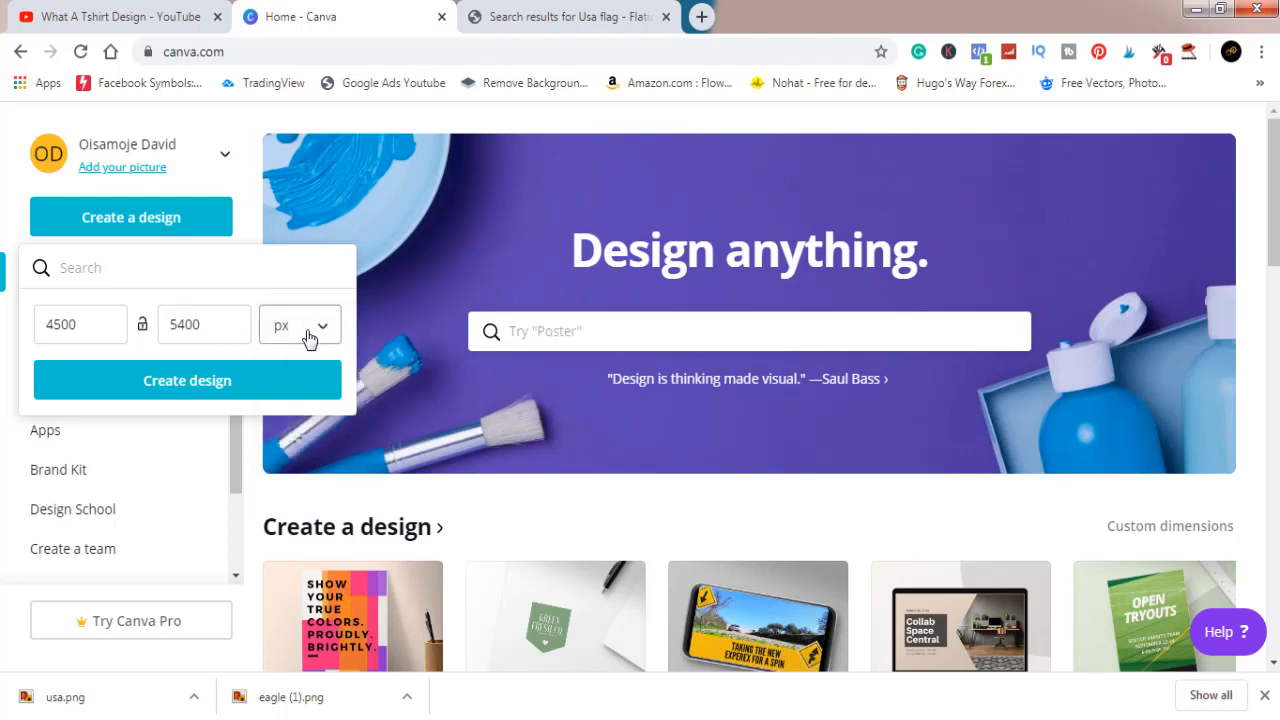
pyautogui.click(210, 388)
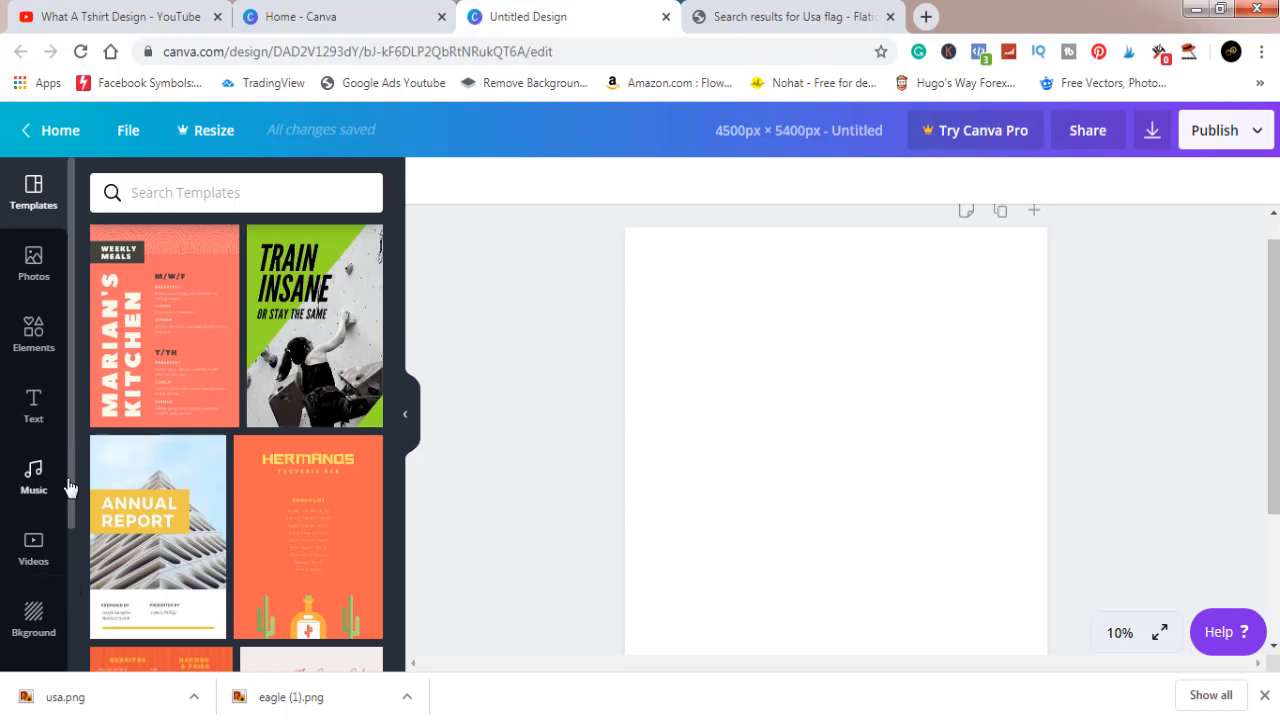
# Upload the "usa" image from the Downloads folder to the design's uploads
pyautogui.scroll(-2, 40, 486)
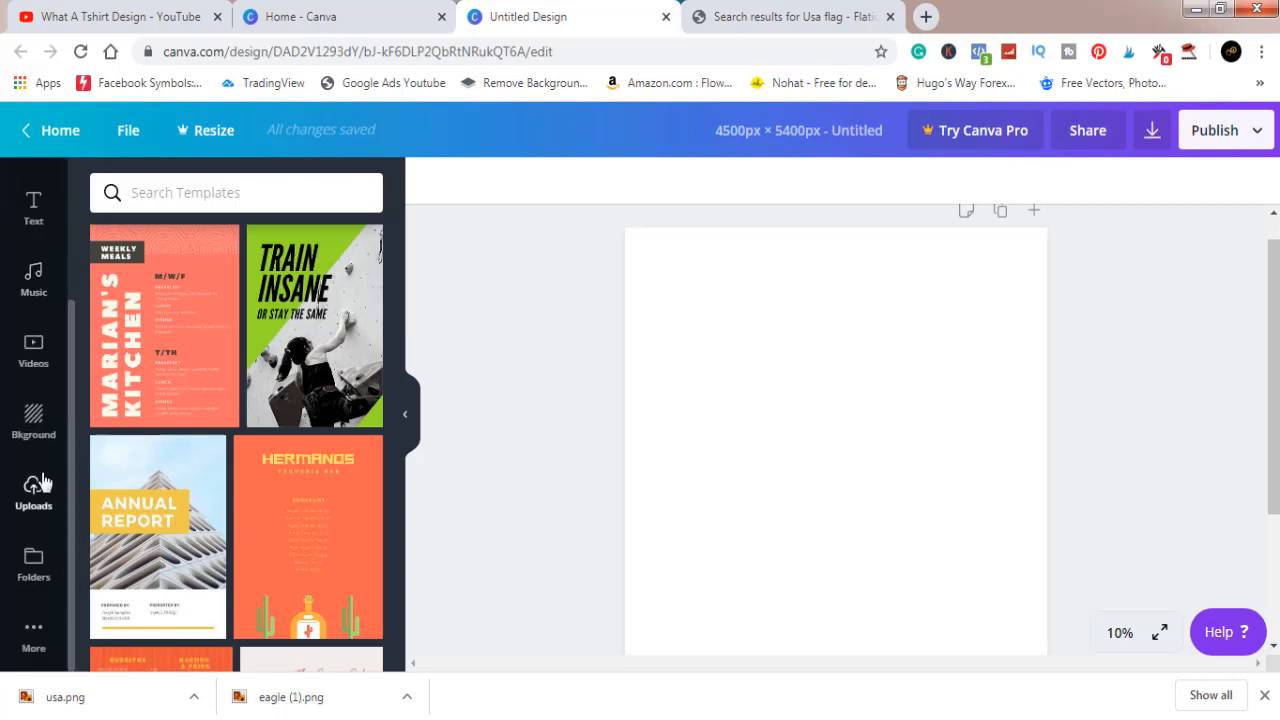
pyautogui.click(33, 500)
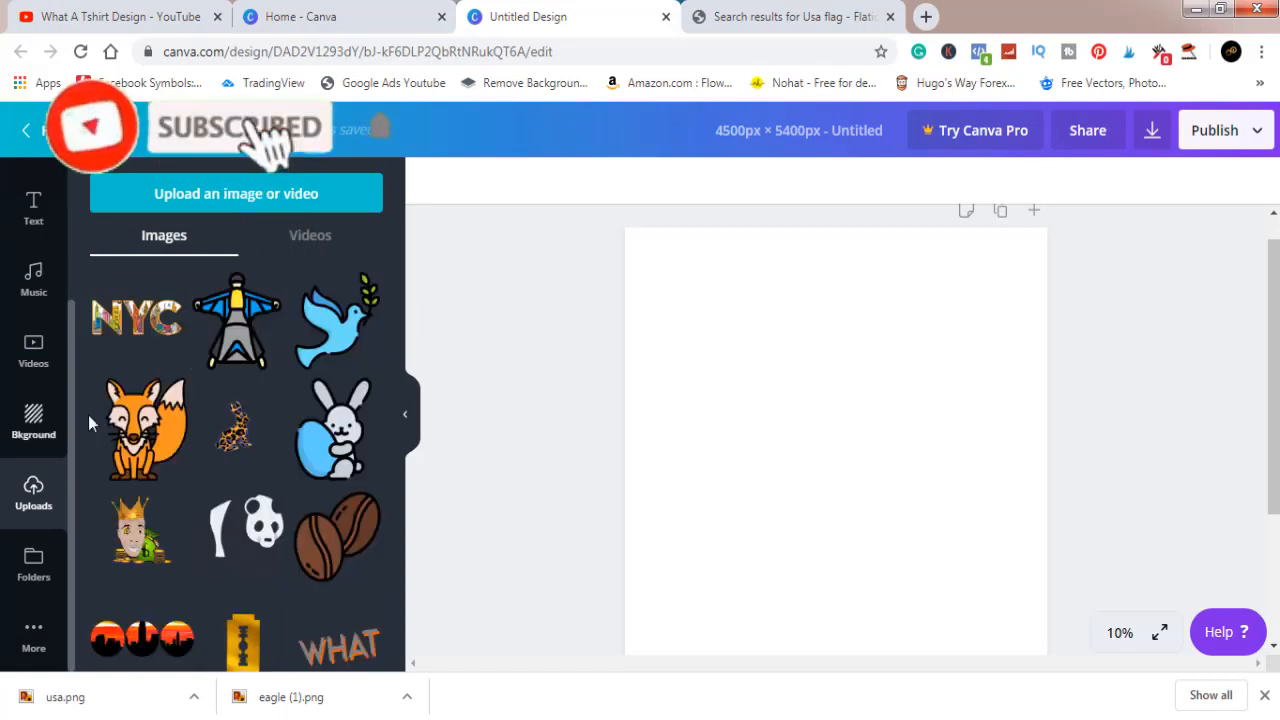
pyautogui.click(203, 195)
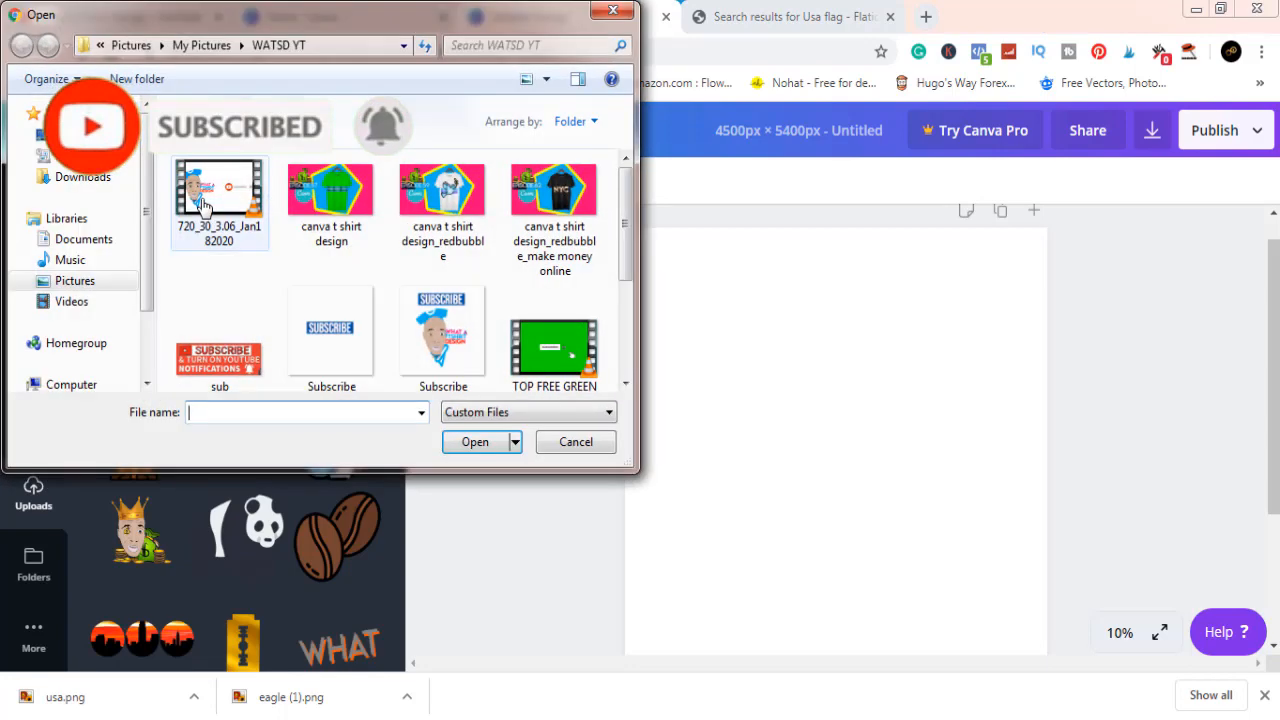
pyautogui.click(86, 184)
pyautogui.click(366, 342)
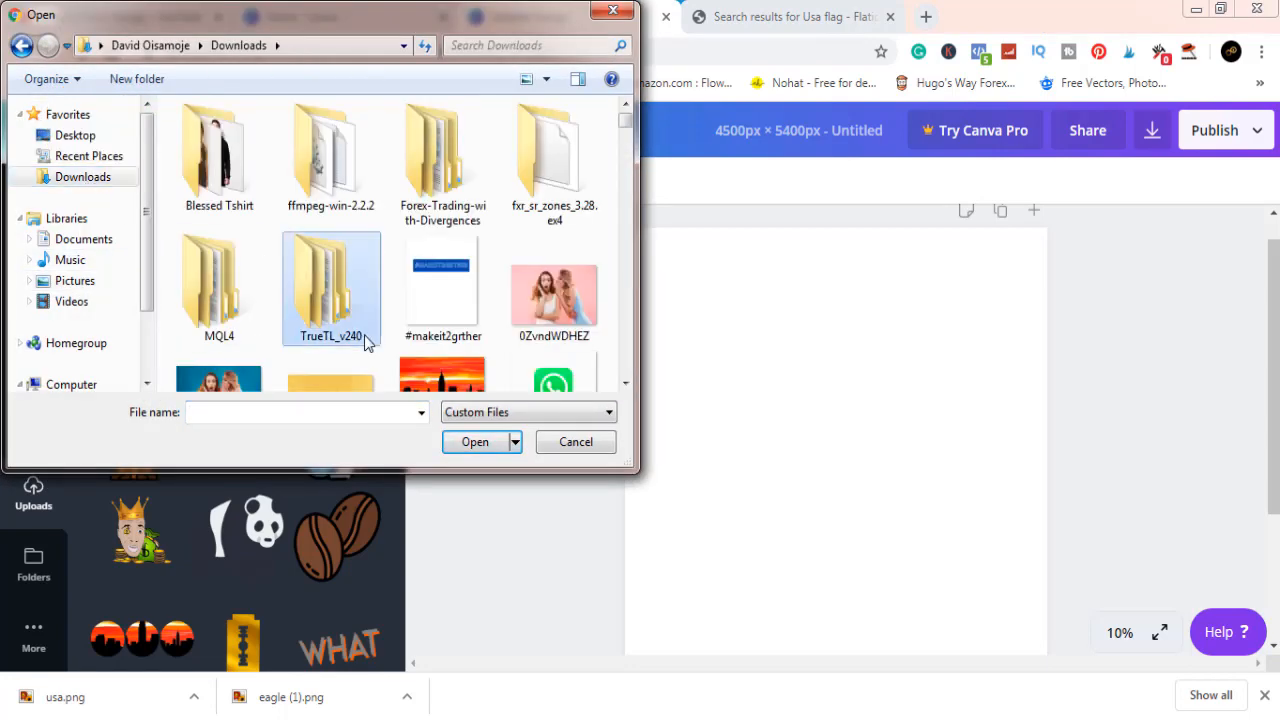
pyautogui.press('u')
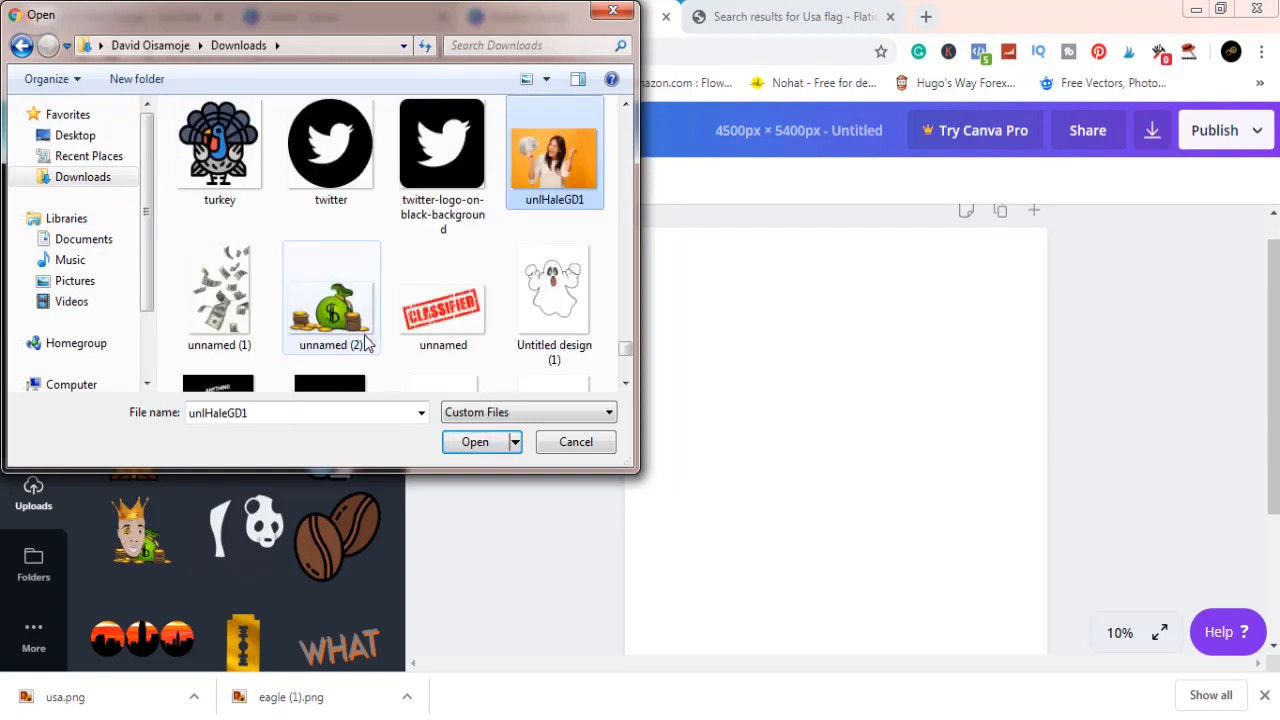
pyautogui.press('s')
pyautogui.press('a')
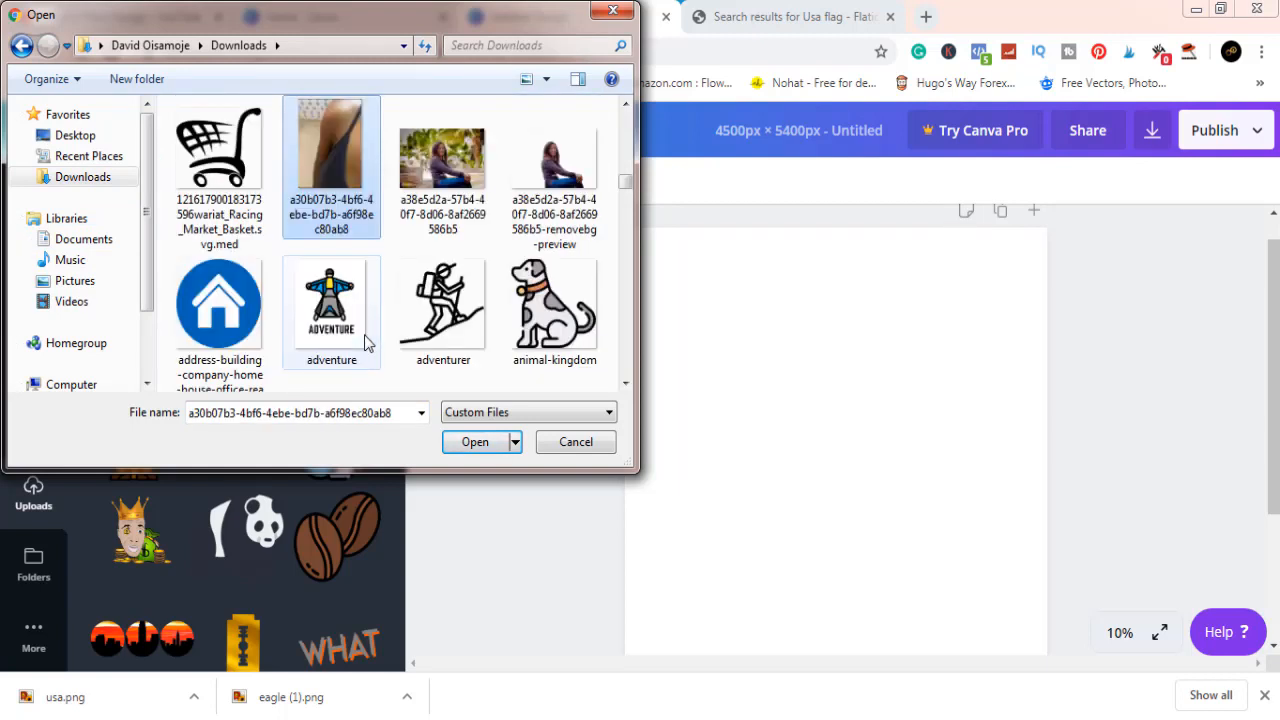
pyautogui.write('usa')
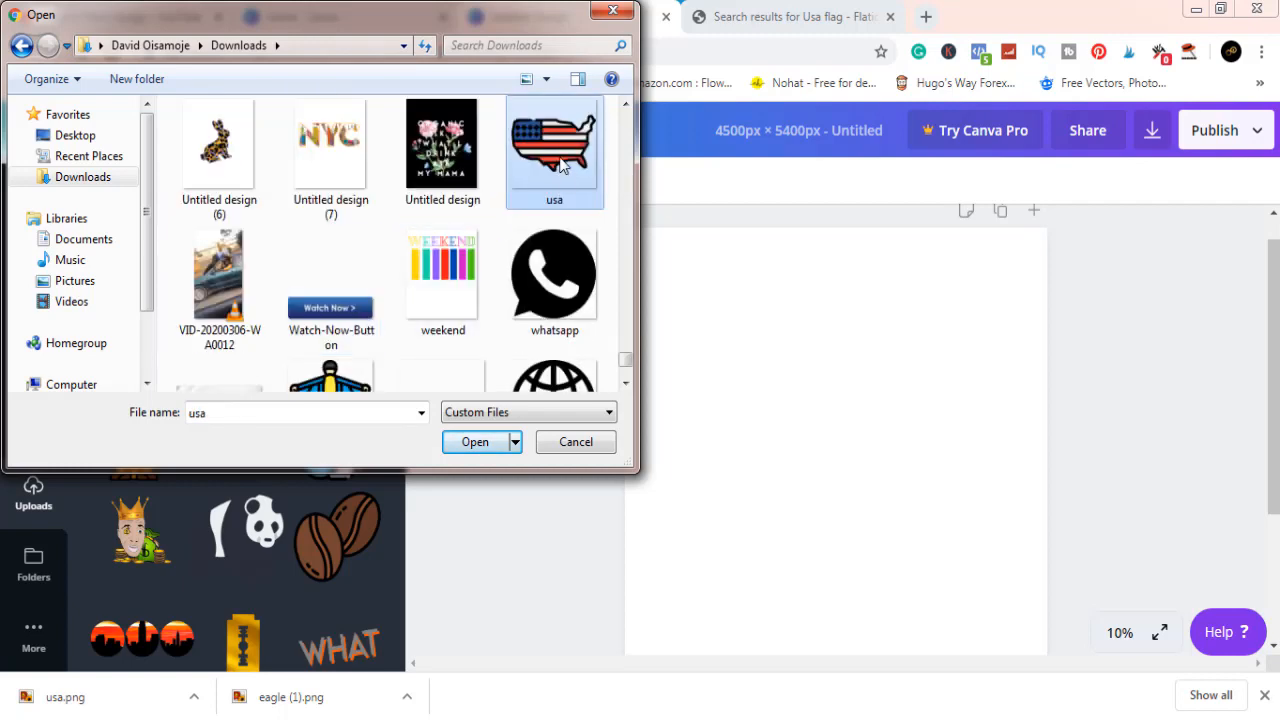
pyautogui.click(472, 442)
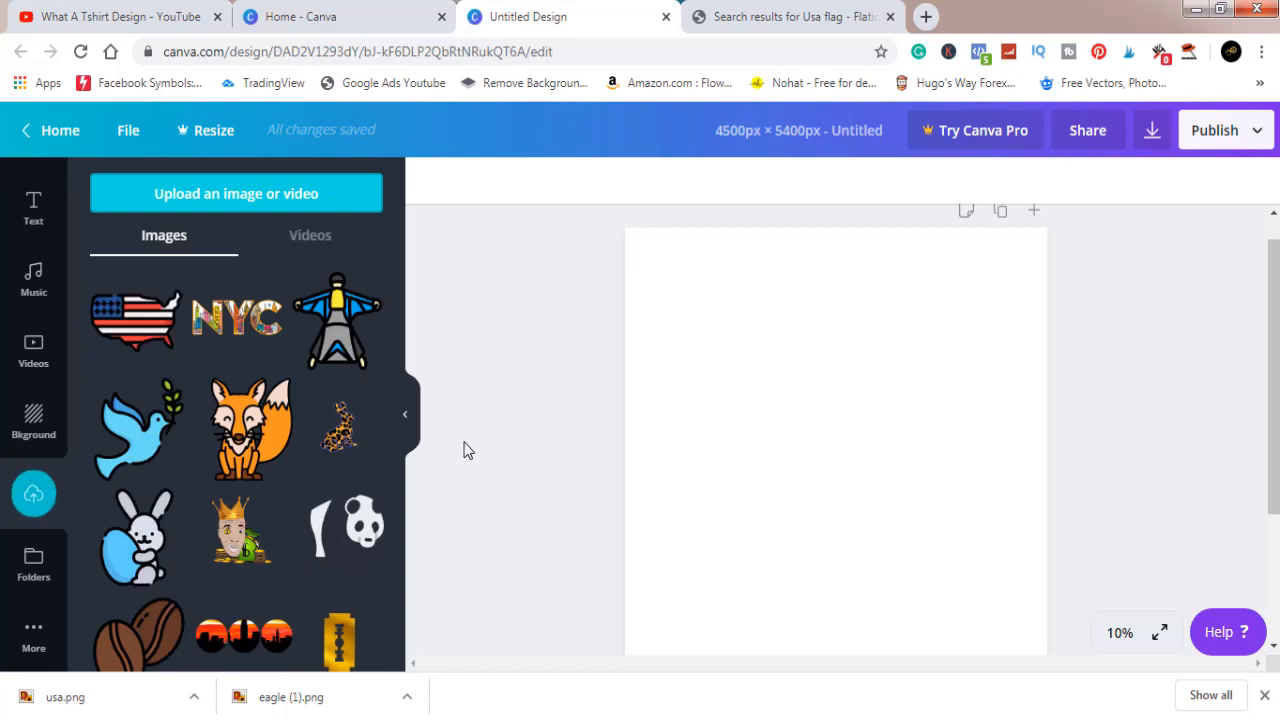
# Place the USA map on the canvas, enlarge it to about 3,373 × 3,373 px, and center it in the upper part of the page
pyautogui.click(133, 334)
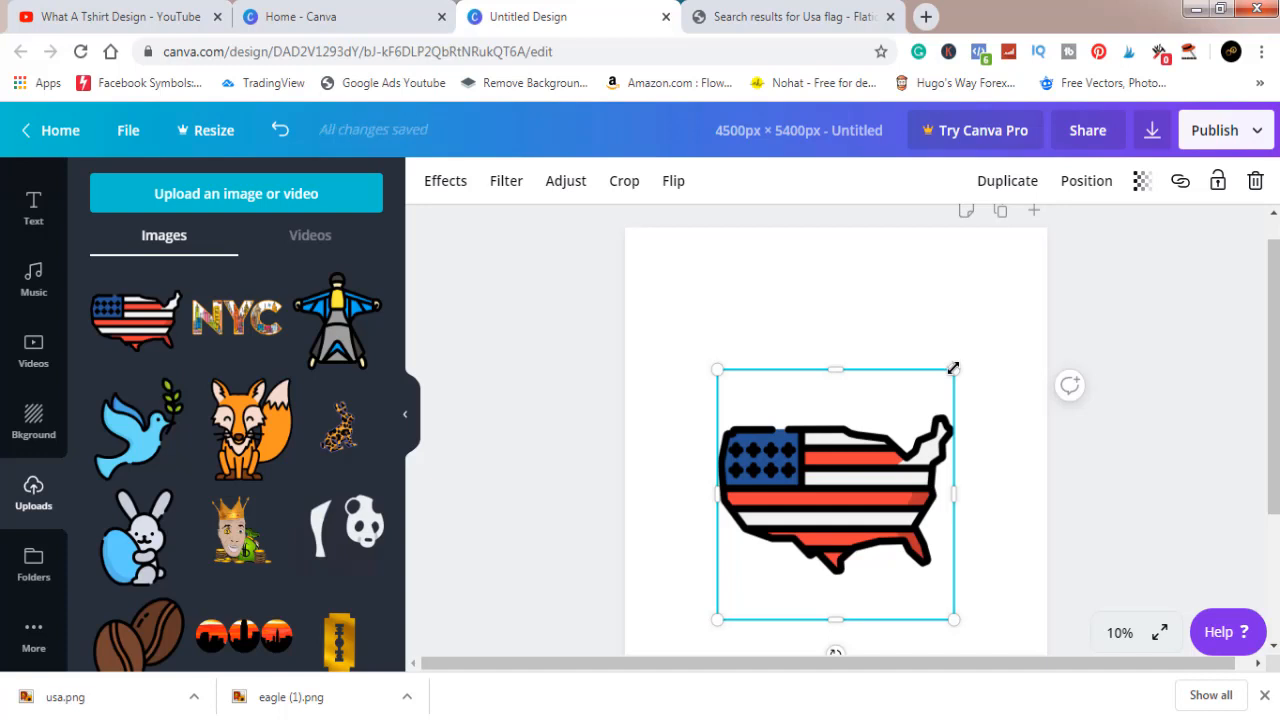
pyautogui.moveTo(954, 369); pyautogui.dragTo(1017, 268)
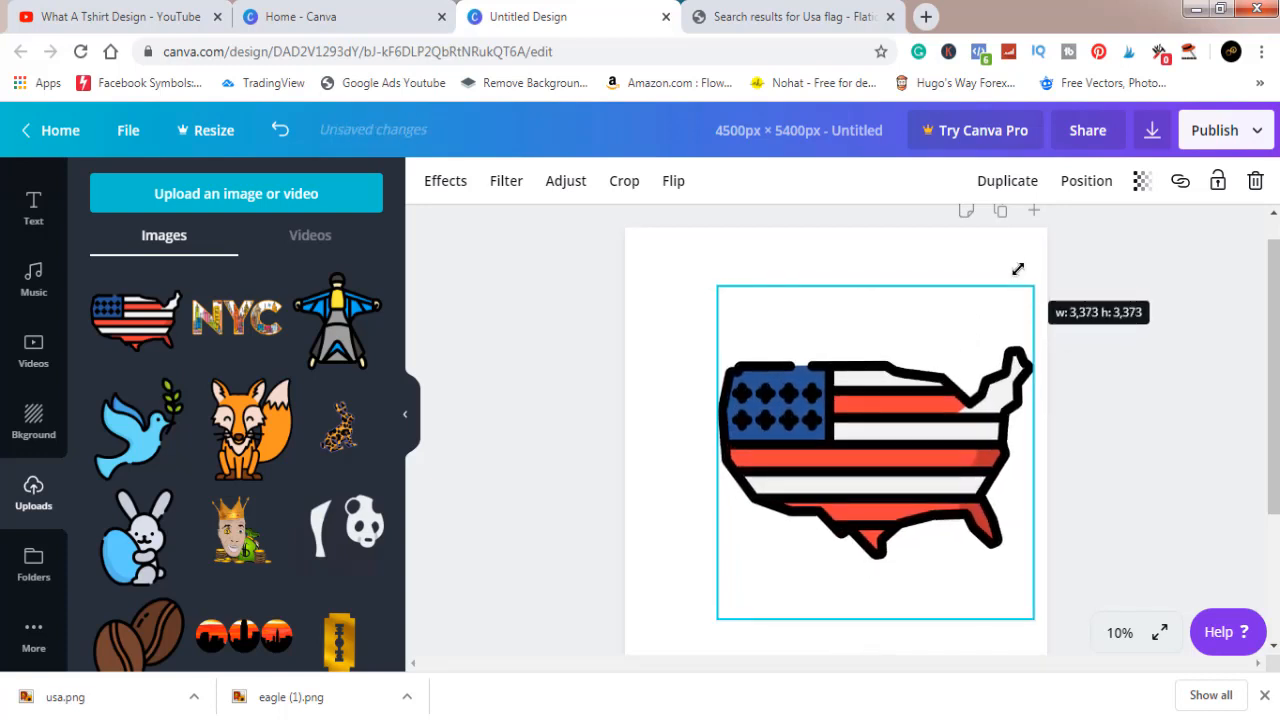
pyautogui.moveTo(1017, 268); pyautogui.dragTo(1017, 268)
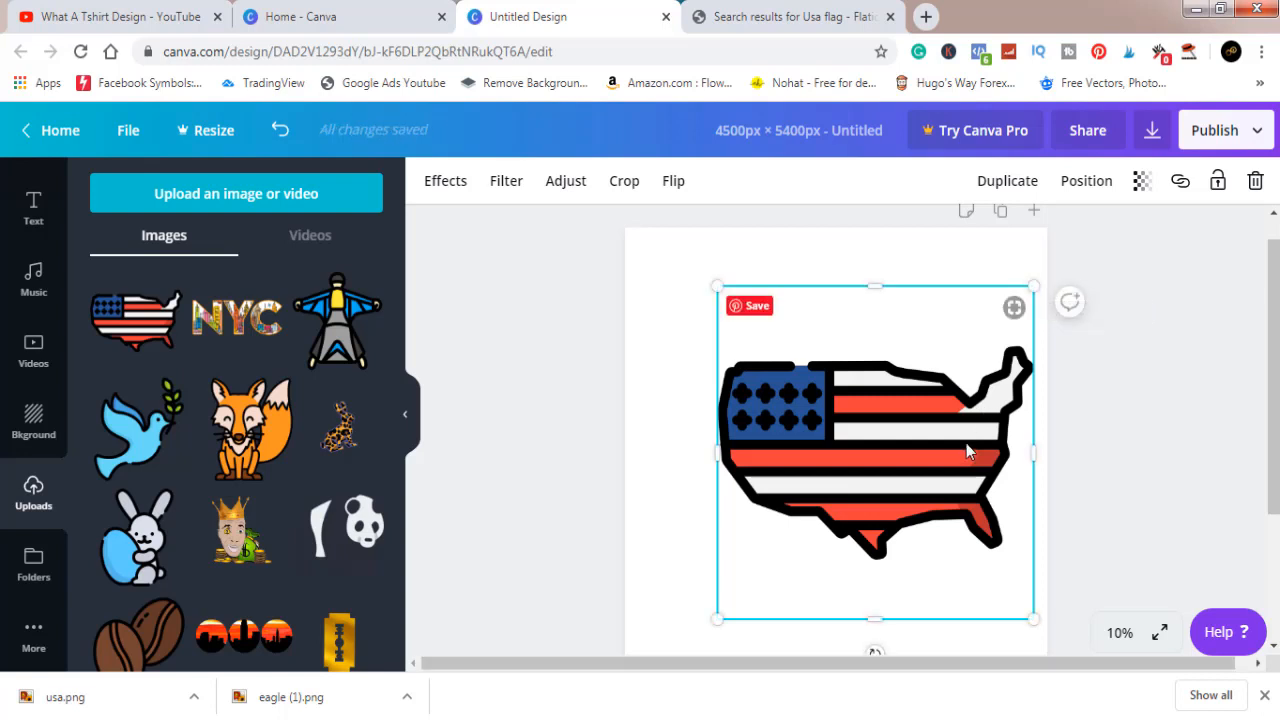
pyautogui.moveTo(966, 443); pyautogui.dragTo(929, 397)
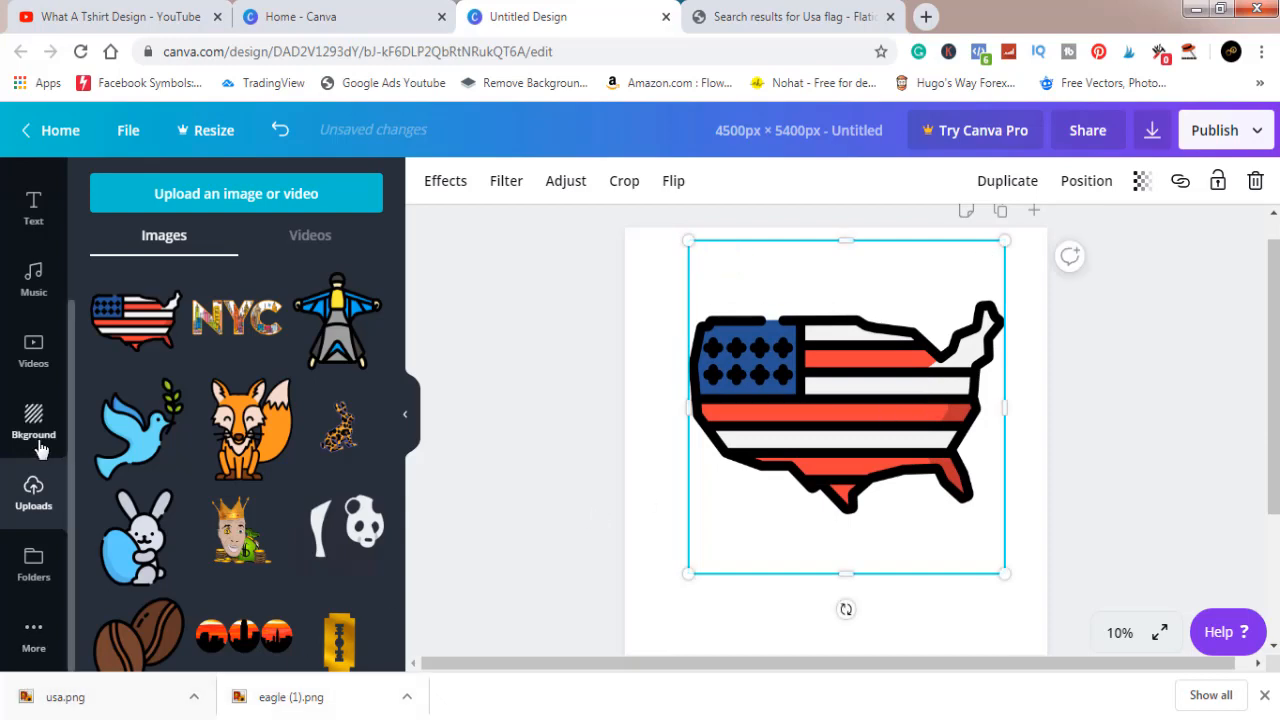
# Upload the "eagle (1)" image from the Downloads folder
pyautogui.click(223, 194)
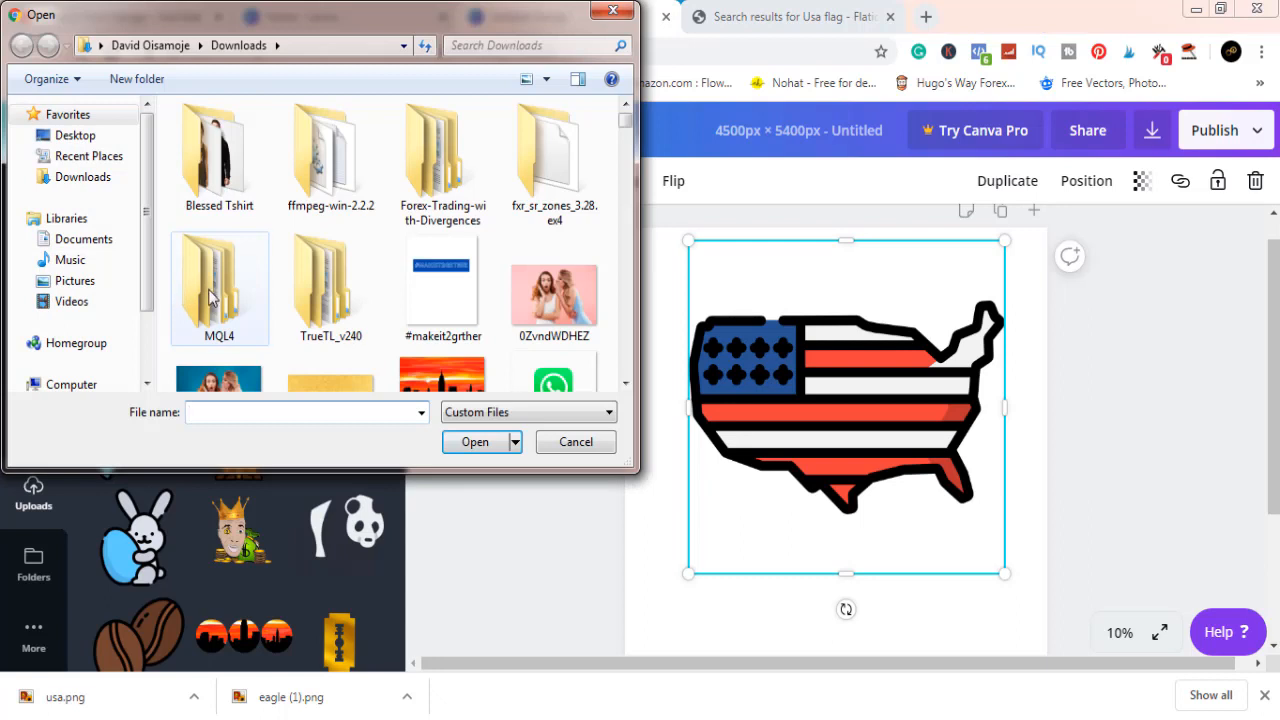
pyautogui.click(210, 297)
pyautogui.scroll(-5, 210, 297)
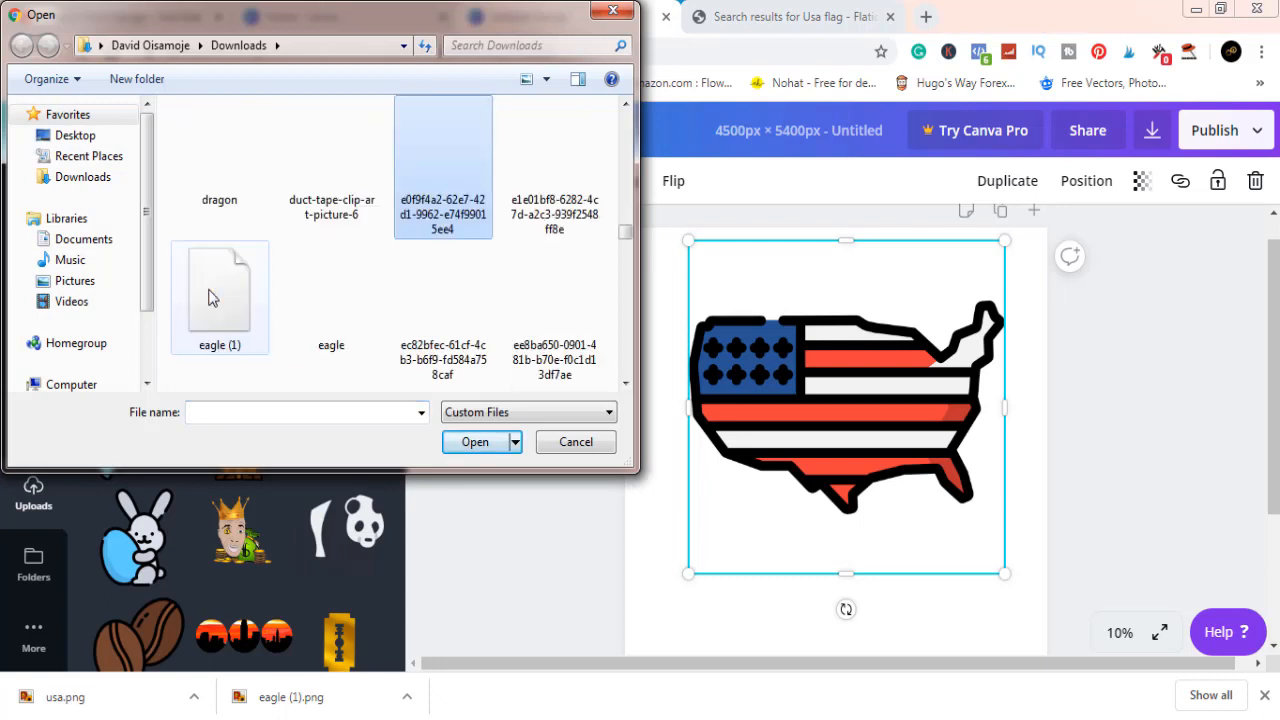
pyautogui.click(210, 297)
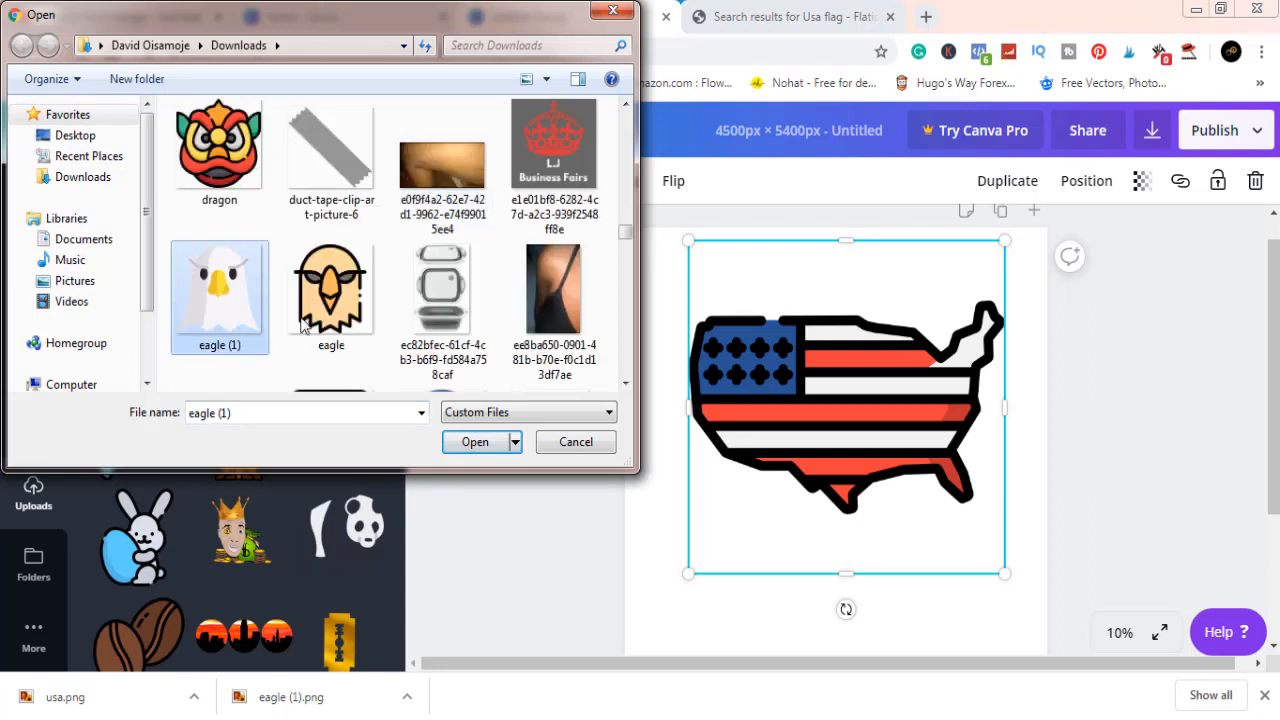
pyautogui.click(458, 443)
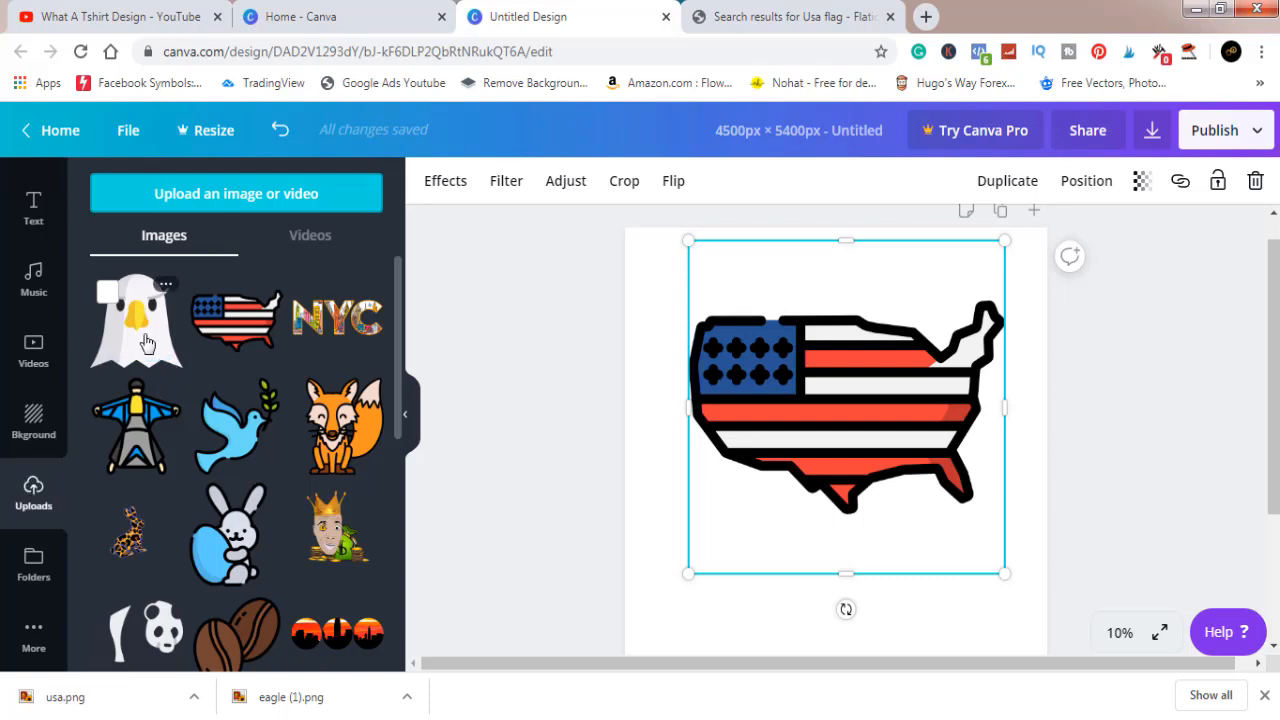
# Add the eagle head to the canvas and move it slightly down so it overlaps the lower part of the USA map
pyautogui.click(145, 343)
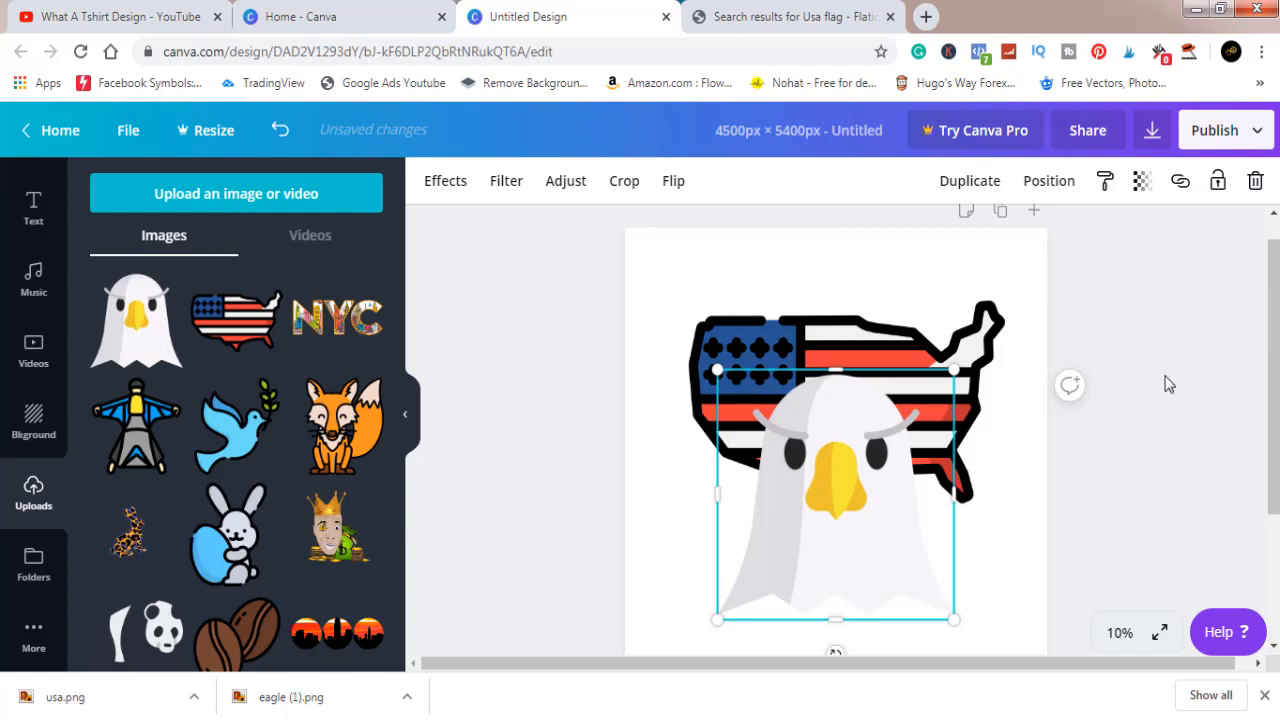
pyautogui.scroll(-2, 1100, 400)
pyautogui.click(1045, 428)
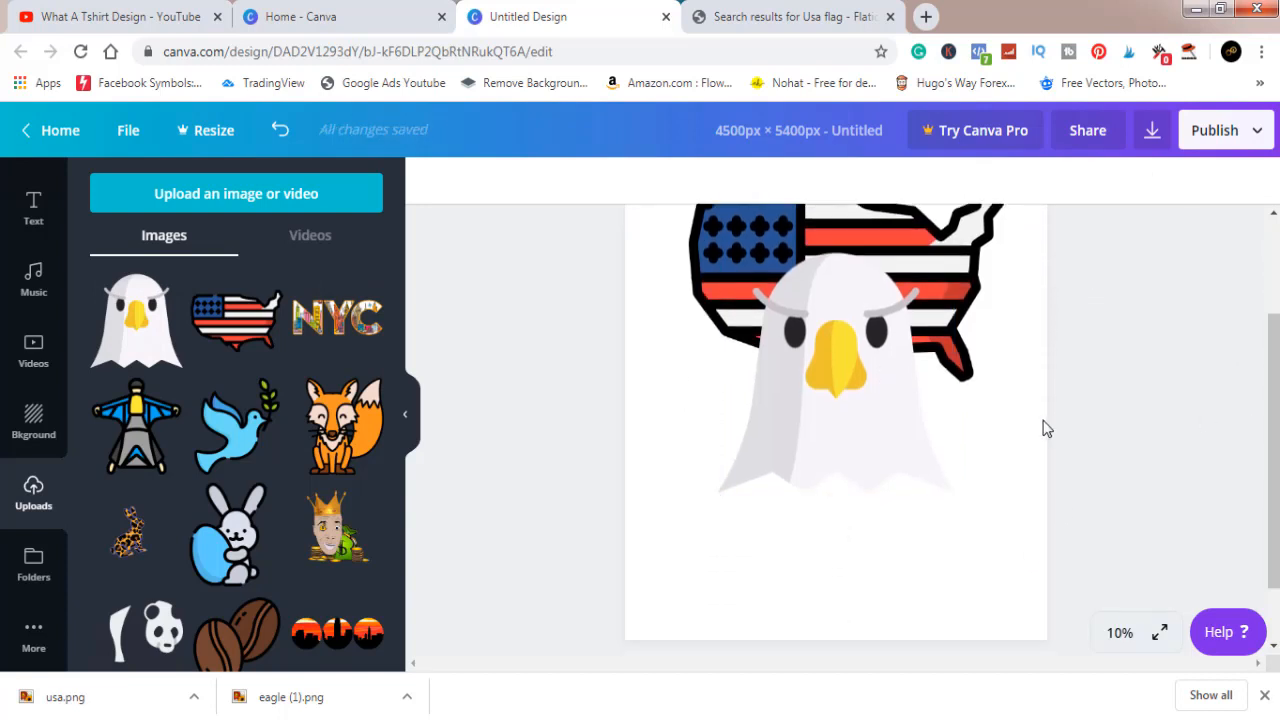
pyautogui.moveTo(891, 406); pyautogui.dragTo(896, 424)
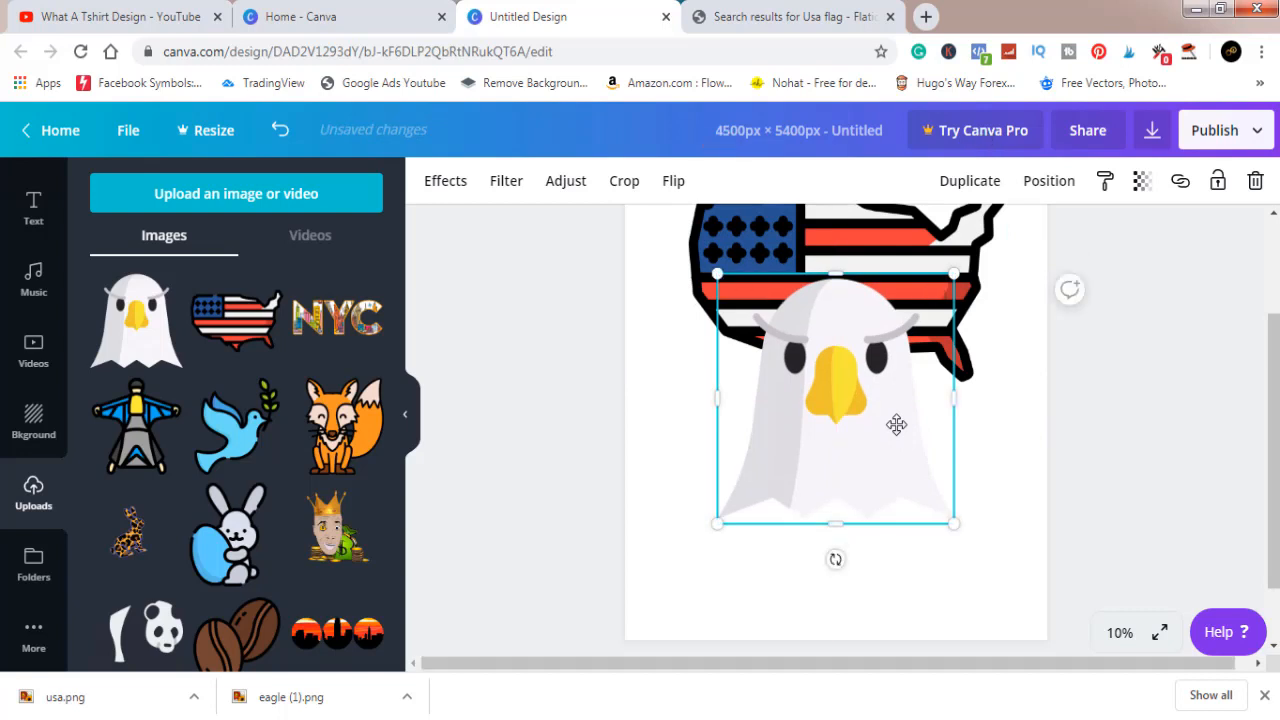
pyautogui.click(1118, 421)
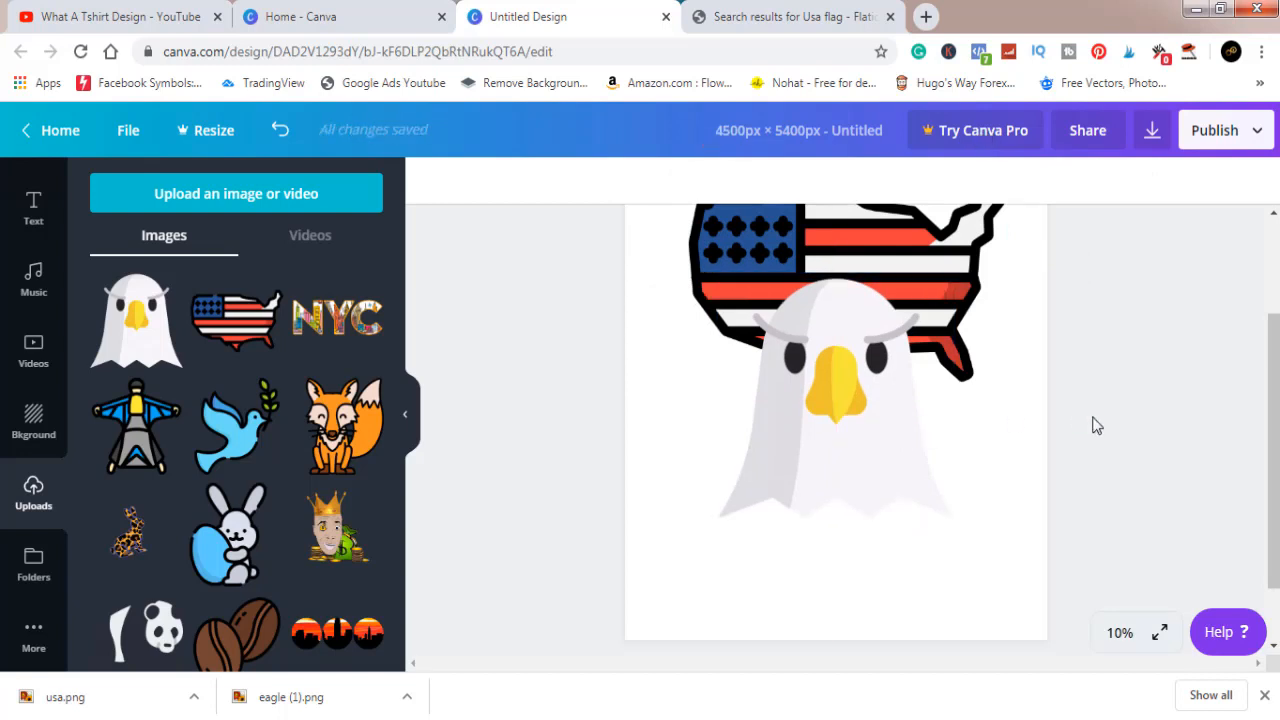
# Download the design as a PNG and show the downloaded file in its folder
pyautogui.click(1155, 135)
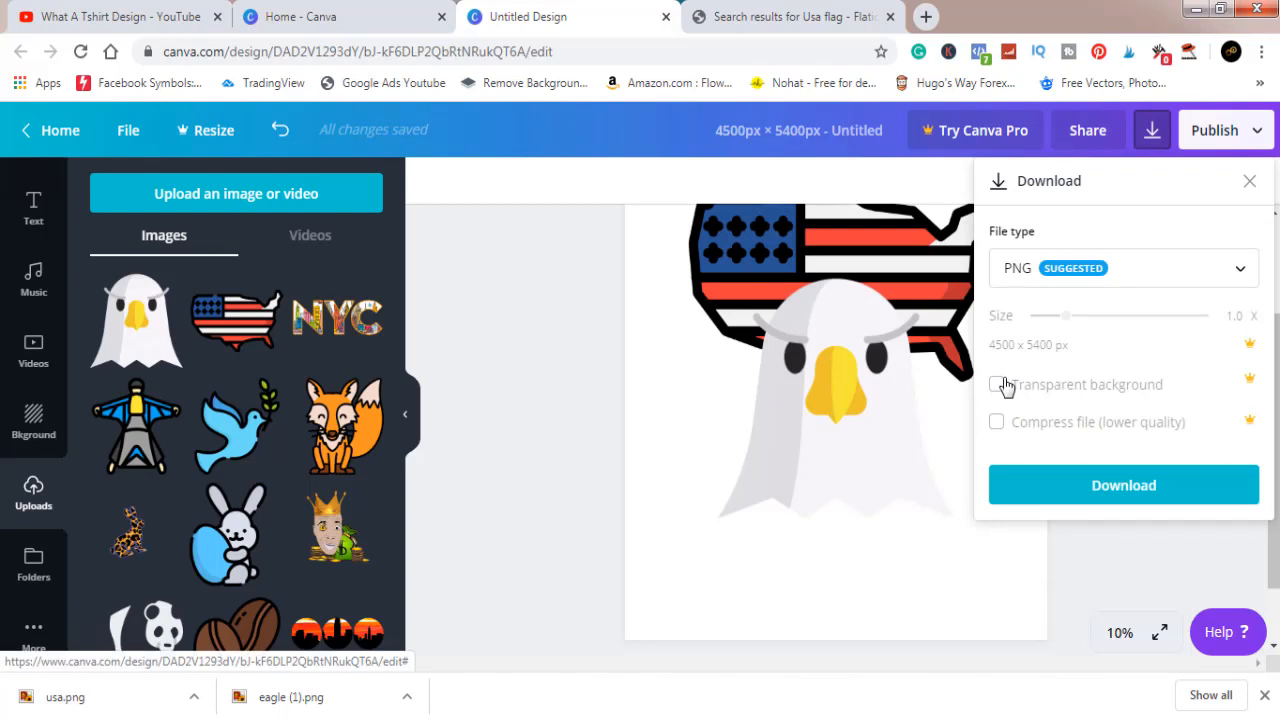
pyautogui.click(1122, 487)
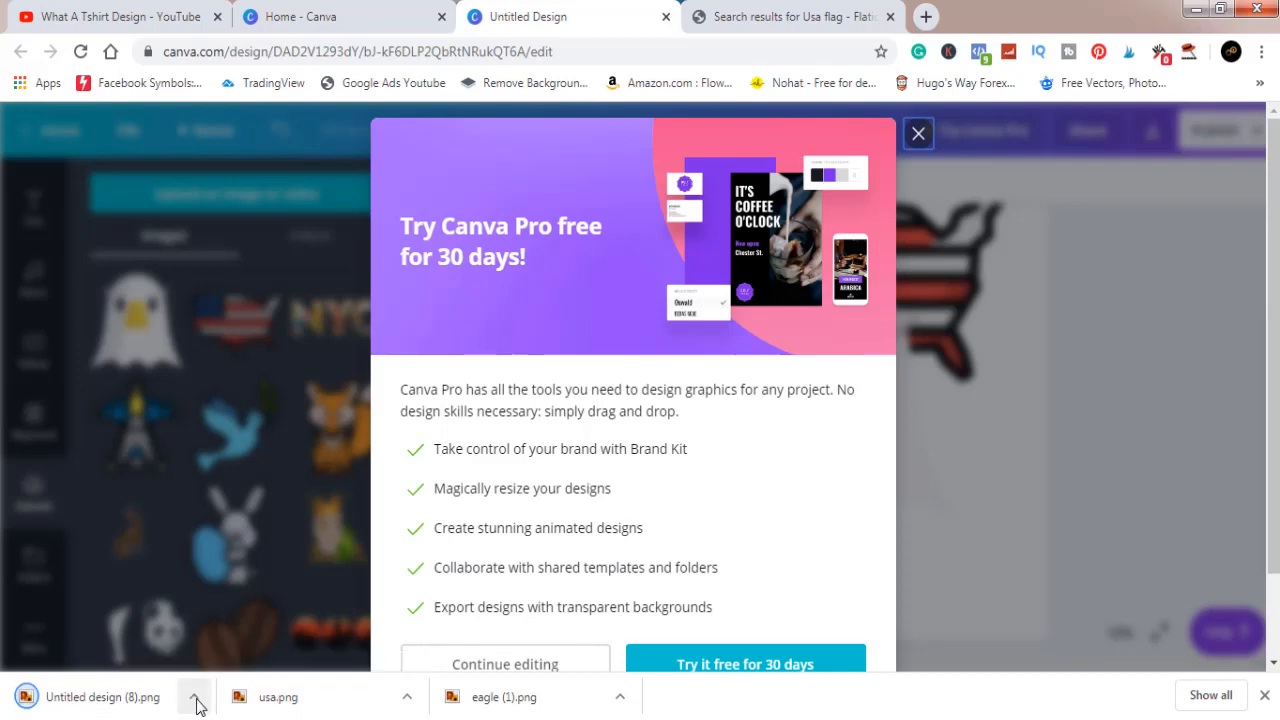
pyautogui.click(194, 697)
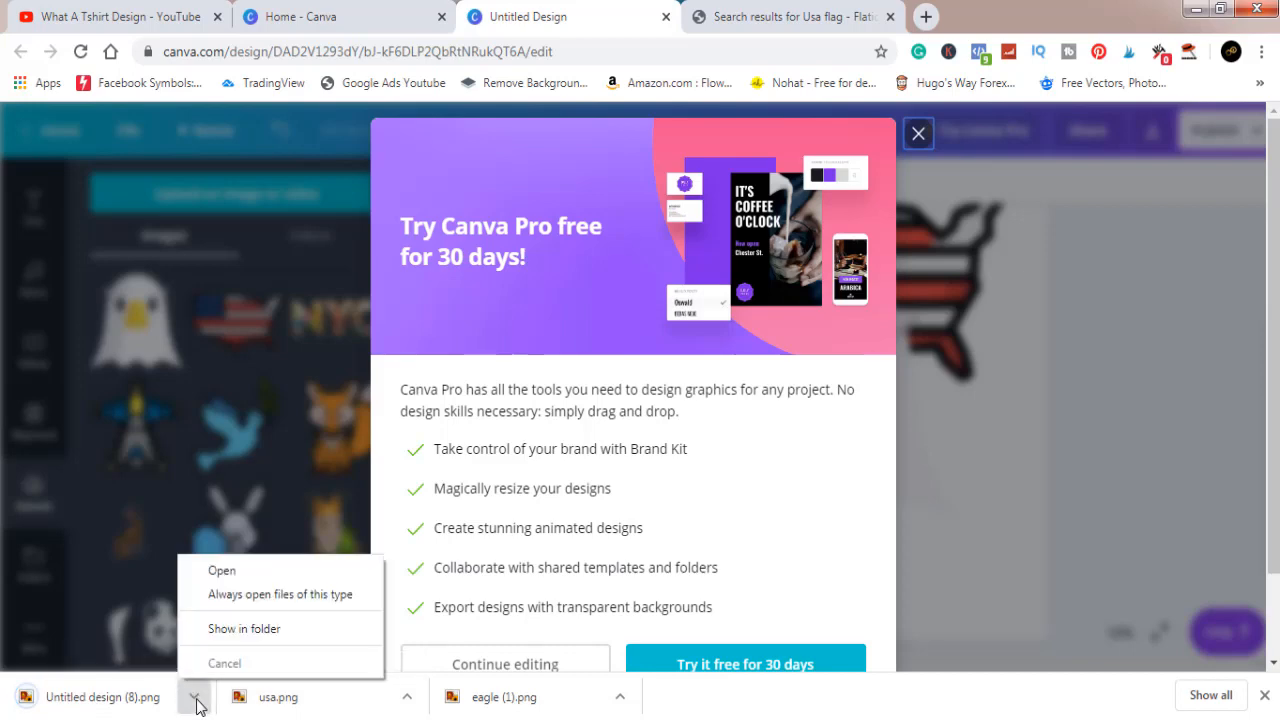
pyautogui.click(251, 630)
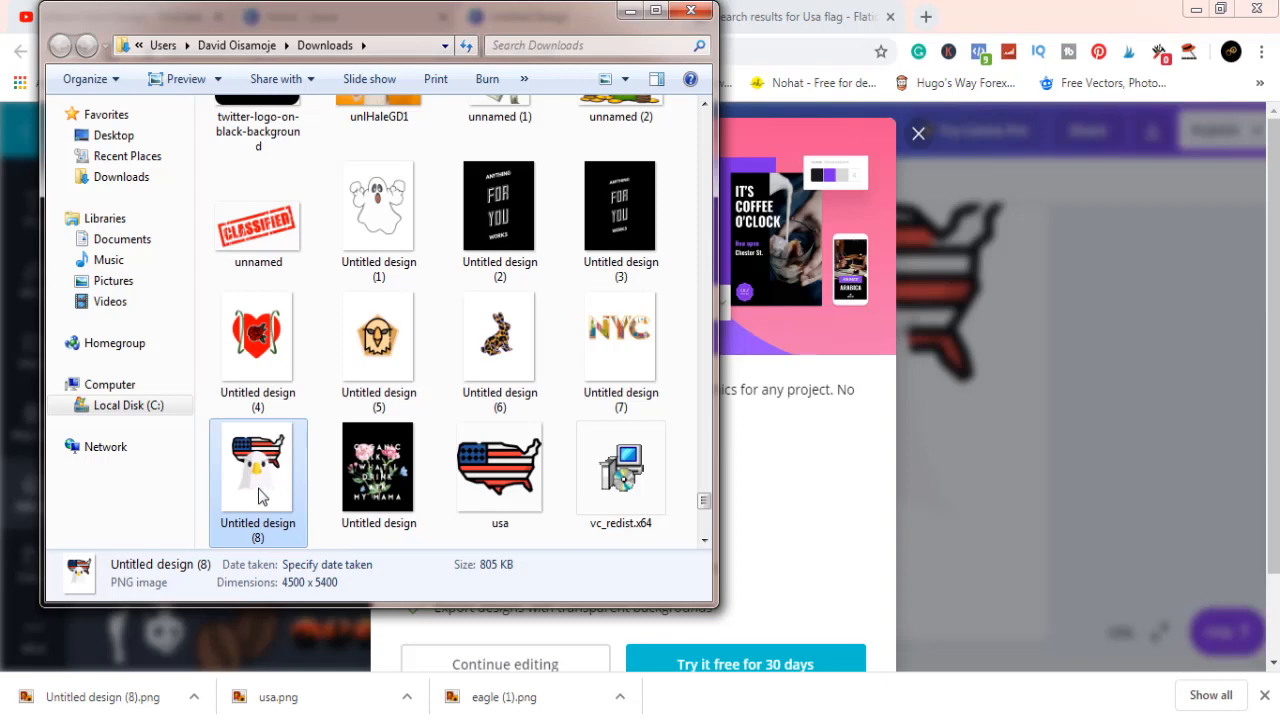
# Open the downloaded "Untitled design (8)" image in Adobe Photoshop CC
pyautogui.rightClick(258, 495)
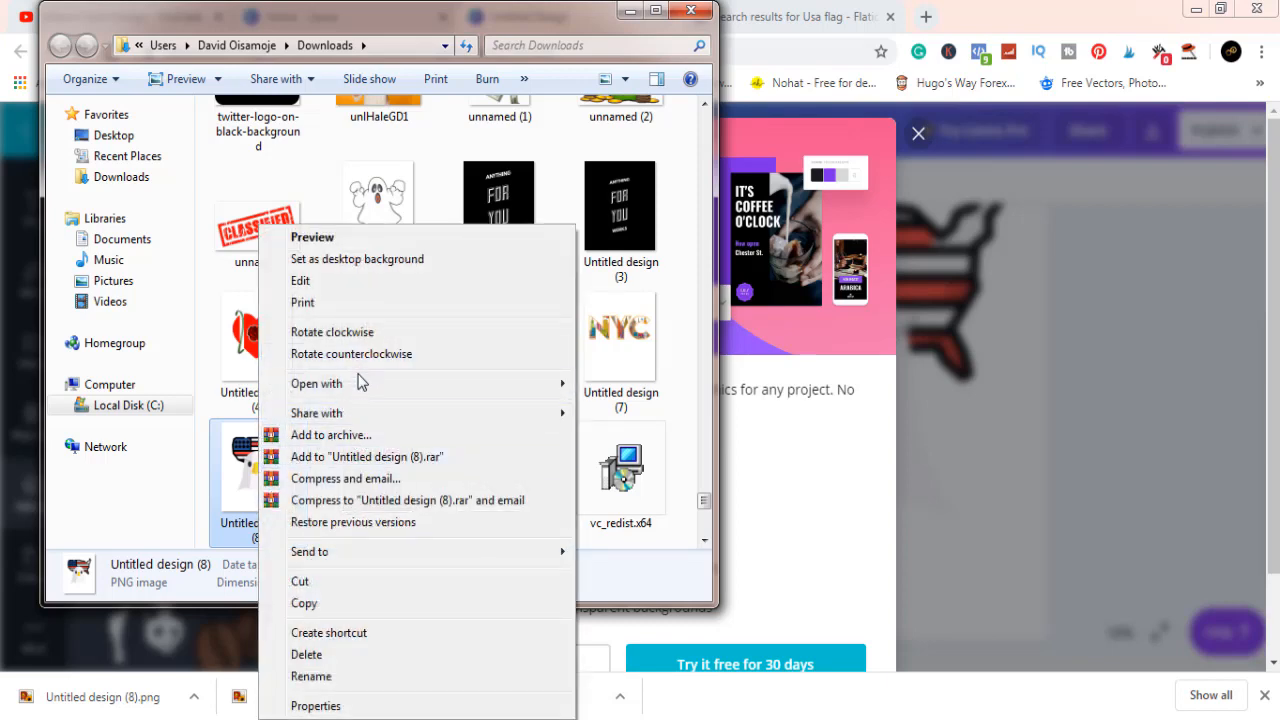
pyautogui.moveTo(362, 392)
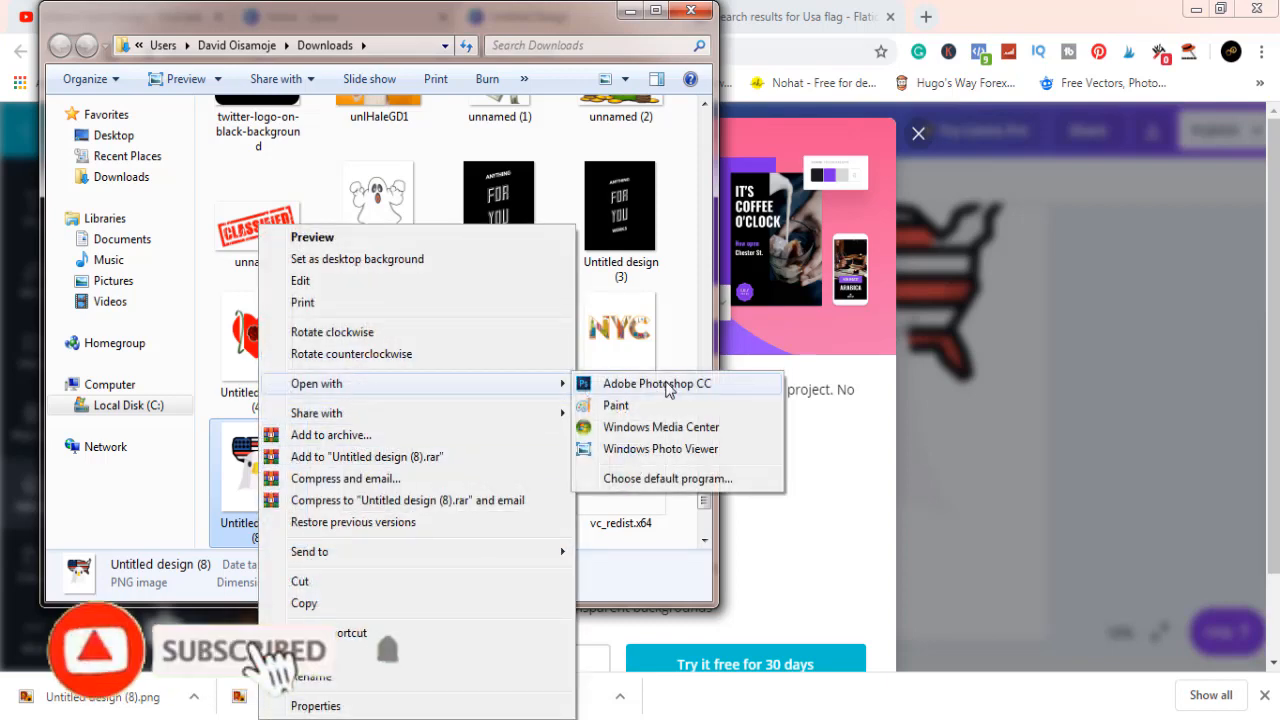
pyautogui.click(666, 385)
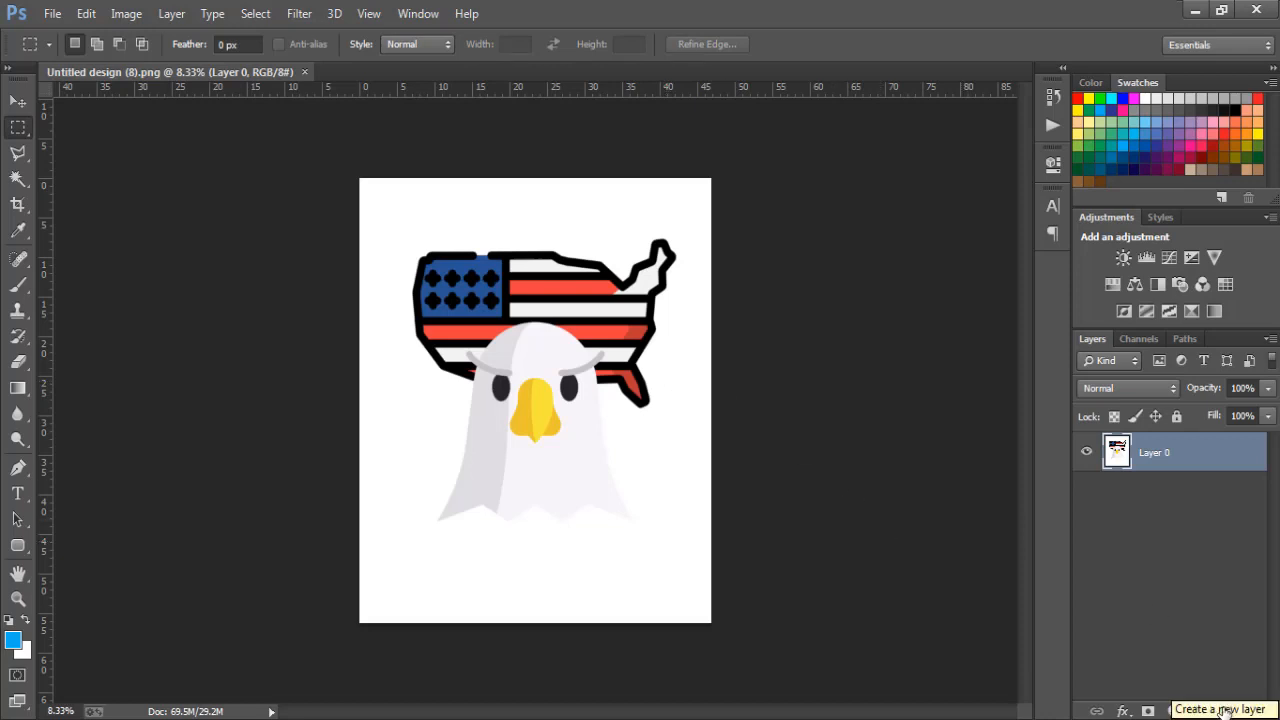
# Add a new layer above Layer 0 and try selecting Layer 0's white background with the Magic Wand at tolerance 32
pyautogui.click(1223, 710)
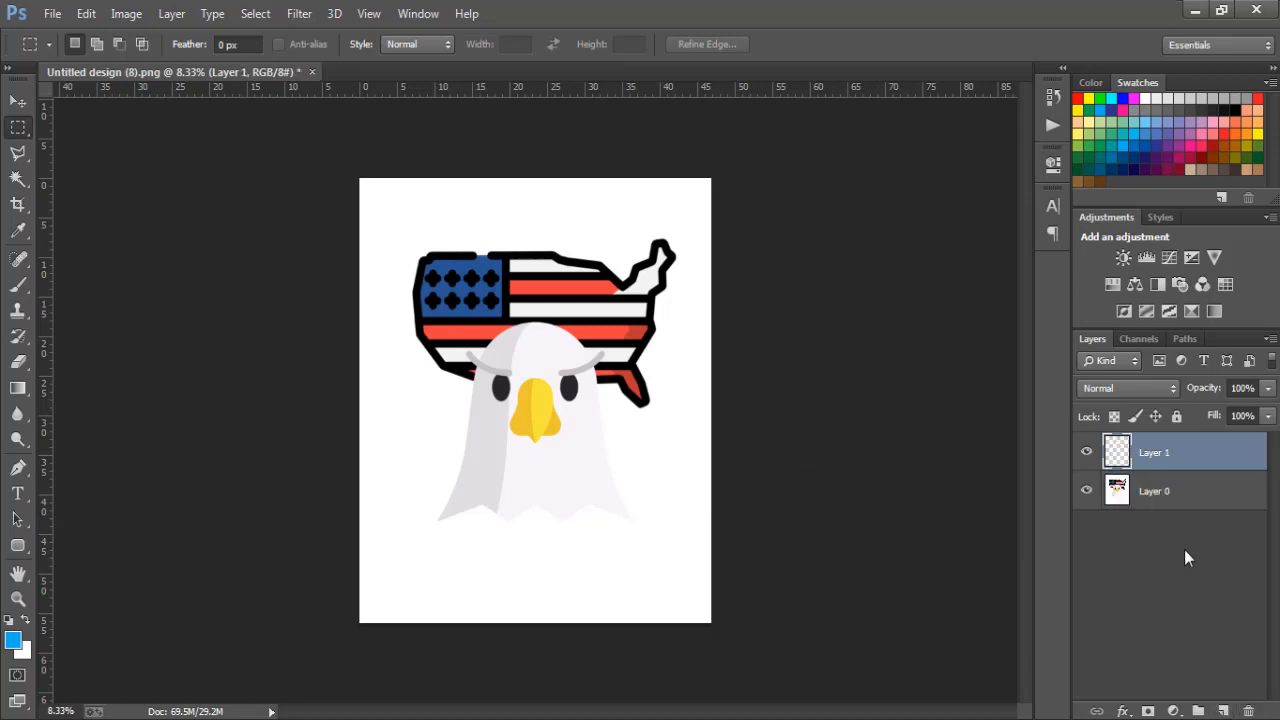
pyautogui.click(1174, 497)
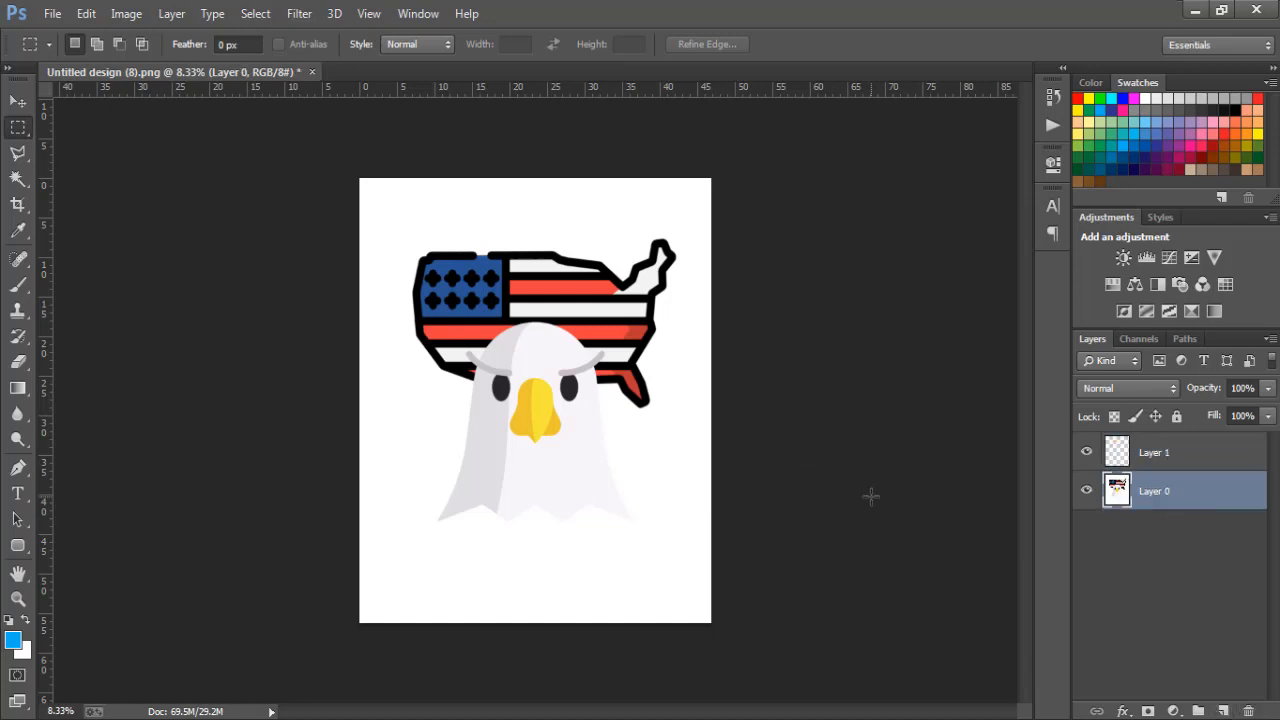
pyautogui.click(16, 180)
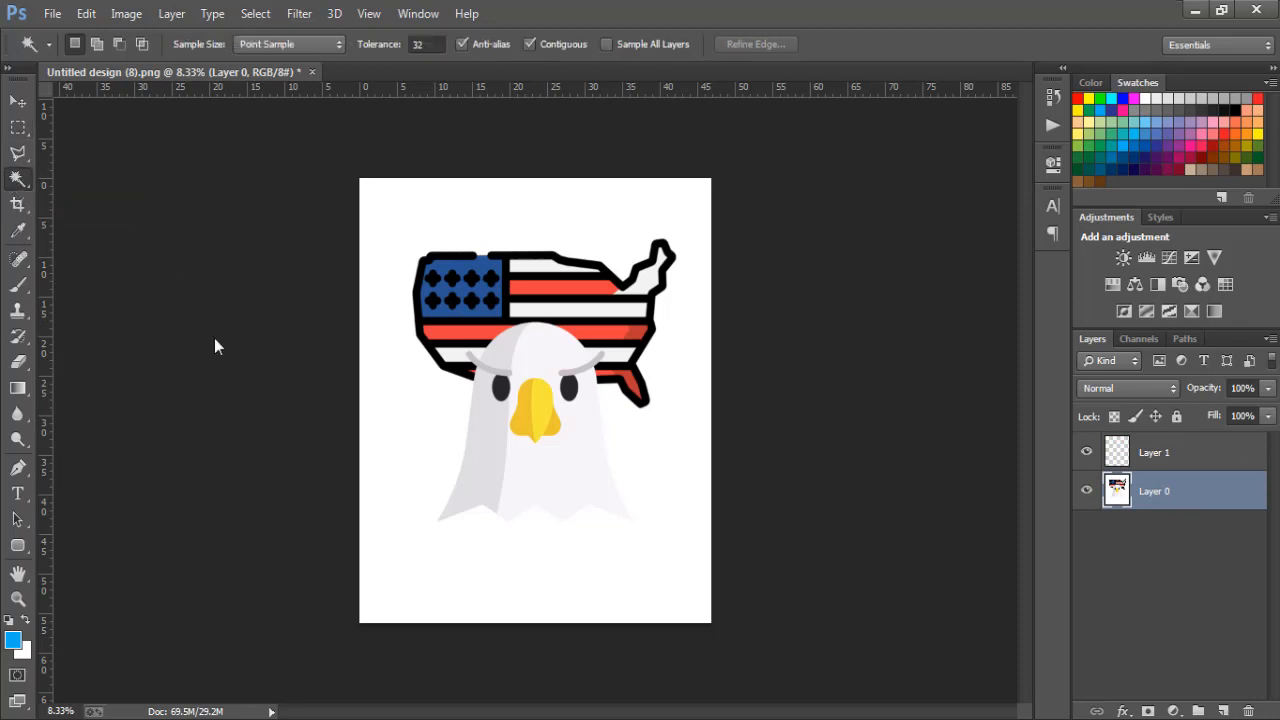
pyautogui.click(389, 217)
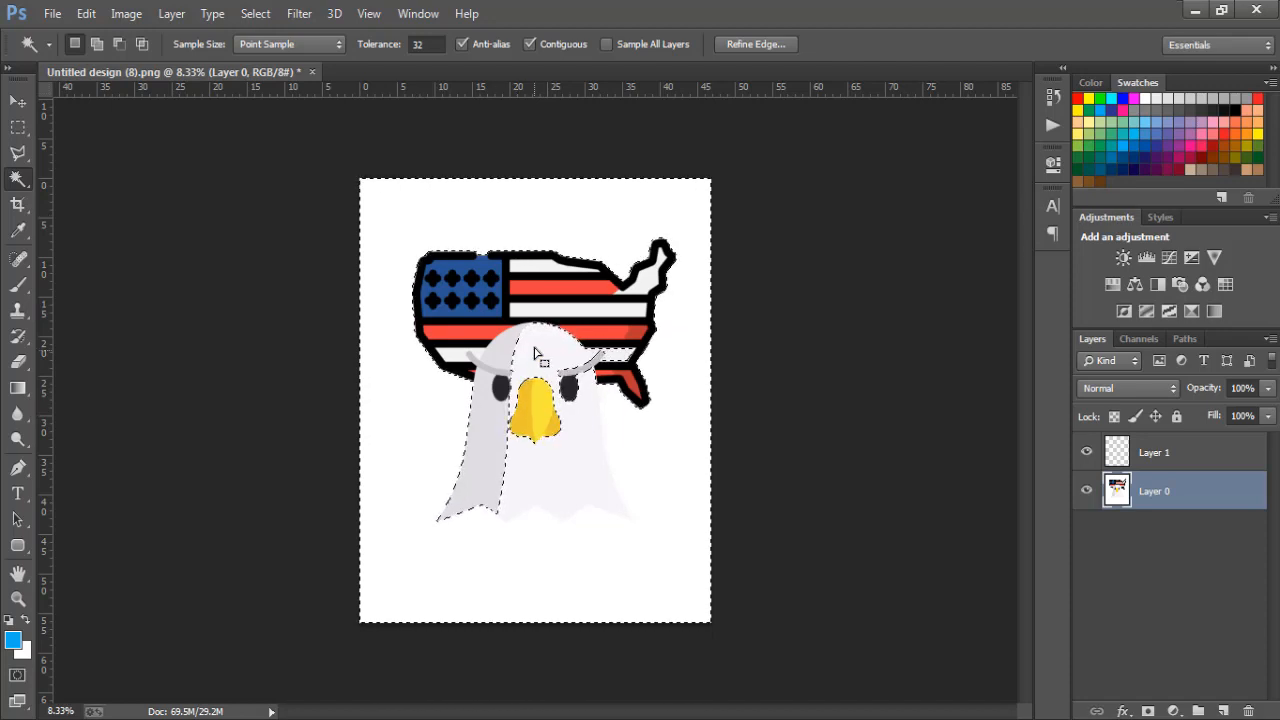
pyautogui.hotkey('ctrl', 'd')
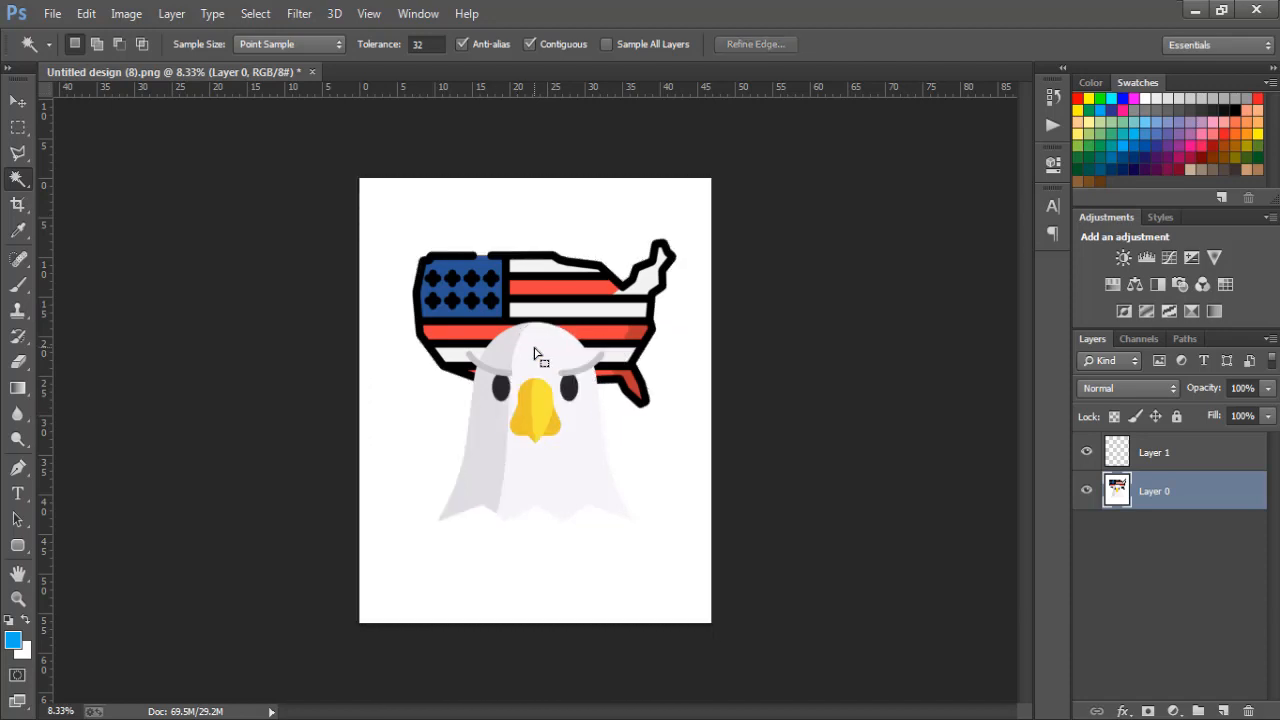
# Try to delete Layer 0's white background using a Magic Wand selection, undo the deletion and deselect
pyautogui.click(492, 210)
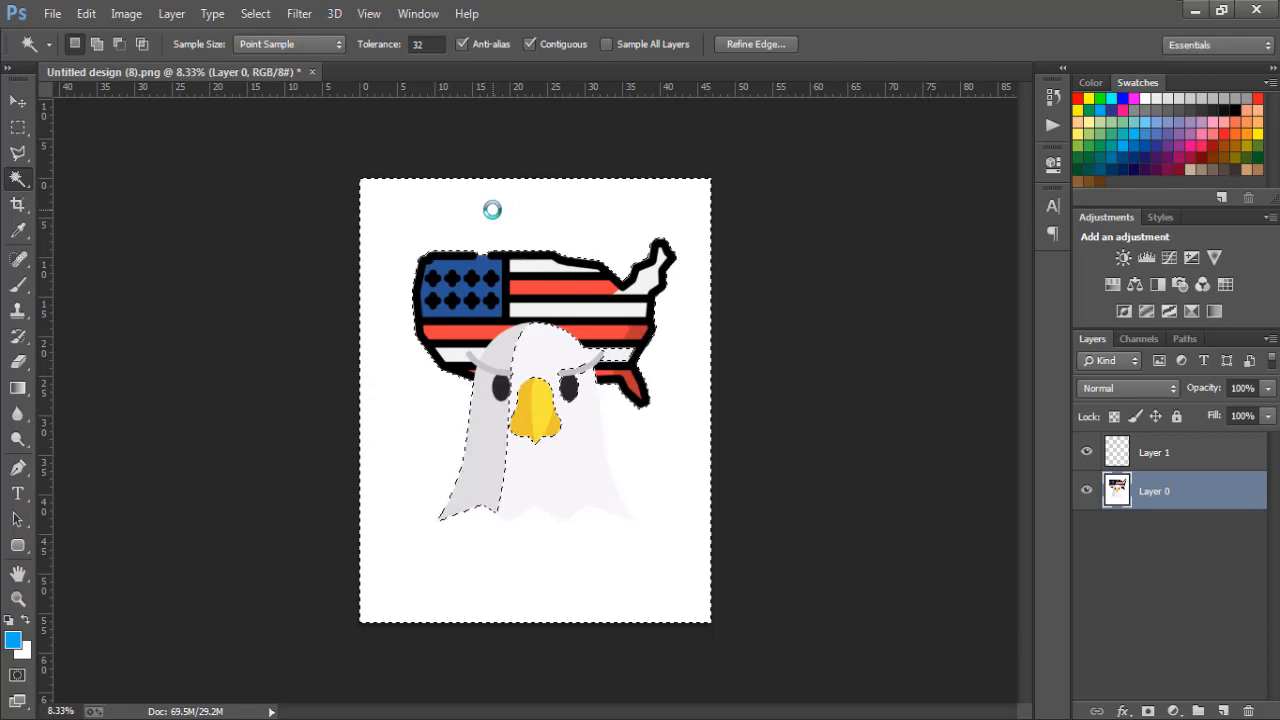
pyautogui.hotkey('ctrl', 'd')
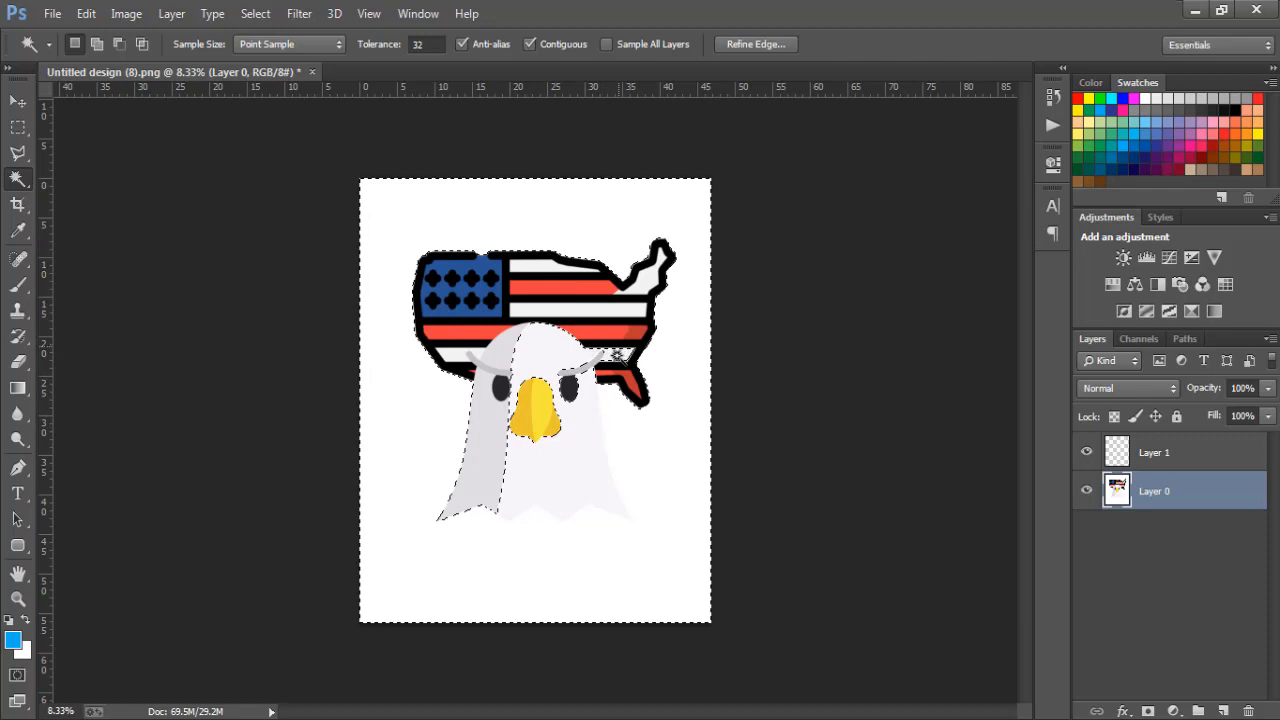
pyautogui.moveTo(619, 356); pyautogui.dragTo(619, 356)
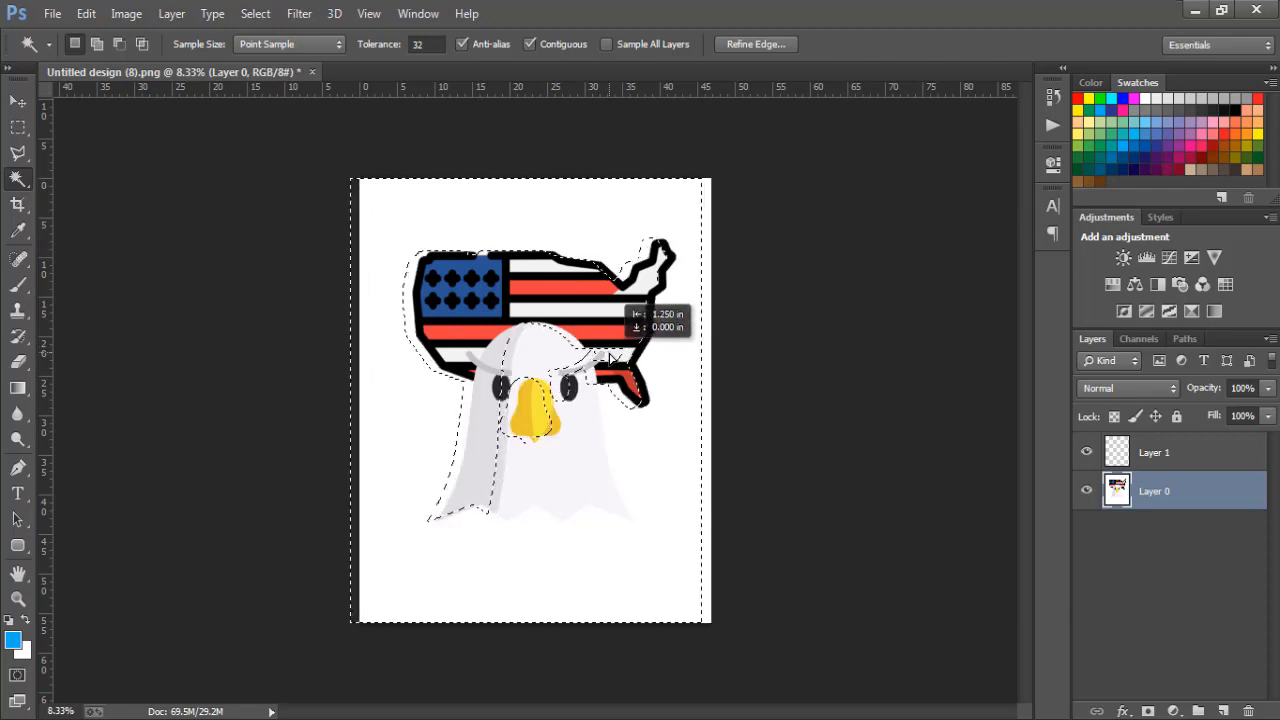
pyautogui.hotkey('ctrl', 'd')
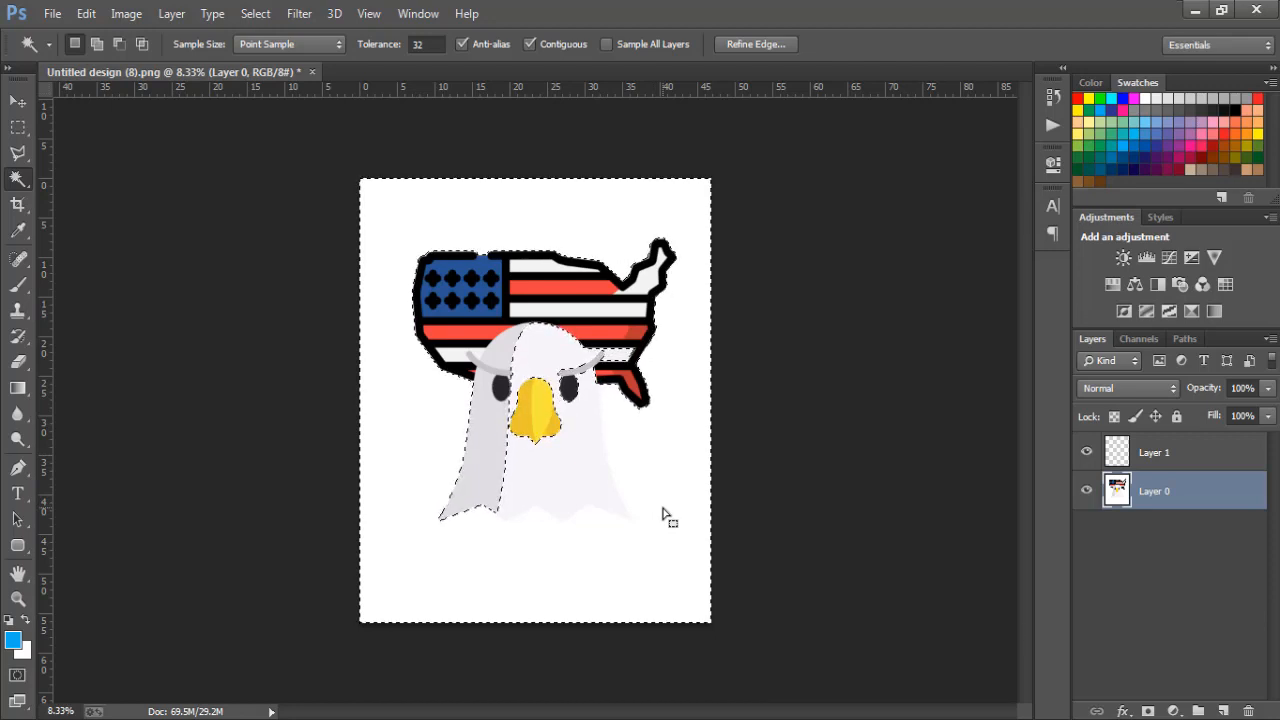
pyautogui.press('Delete')
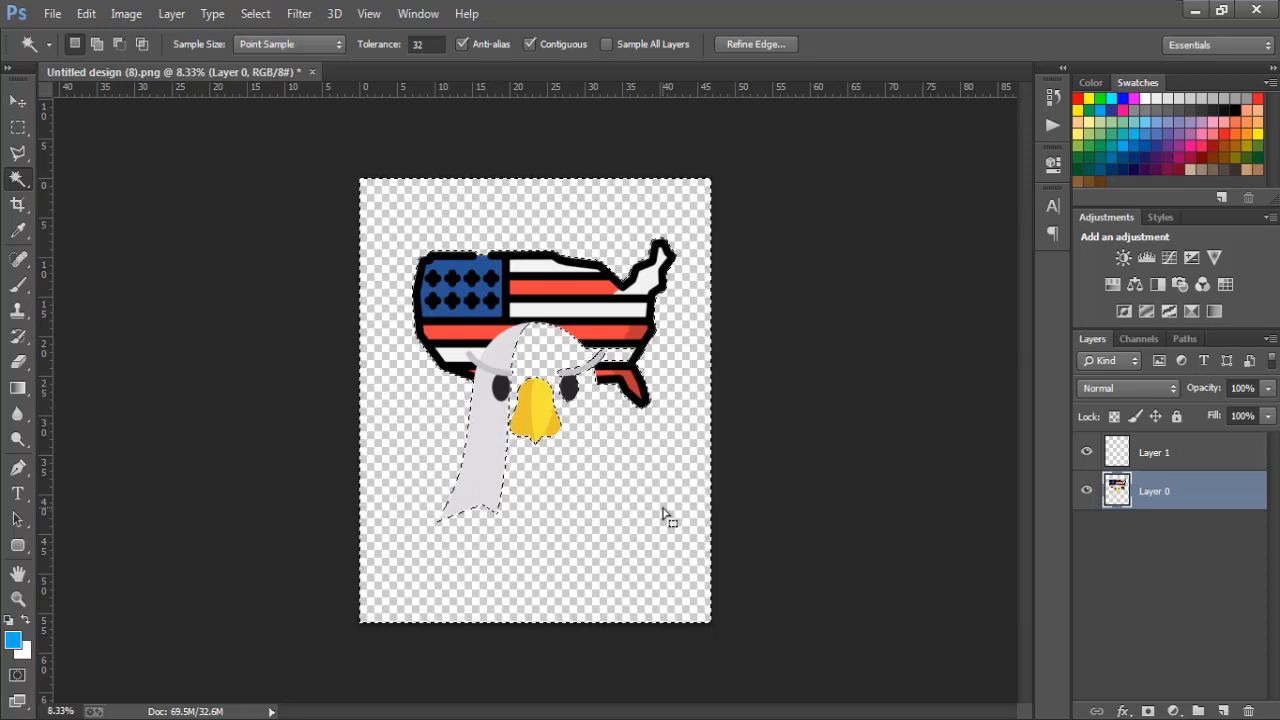
pyautogui.hotkey('ctrl', 'BackSpace')
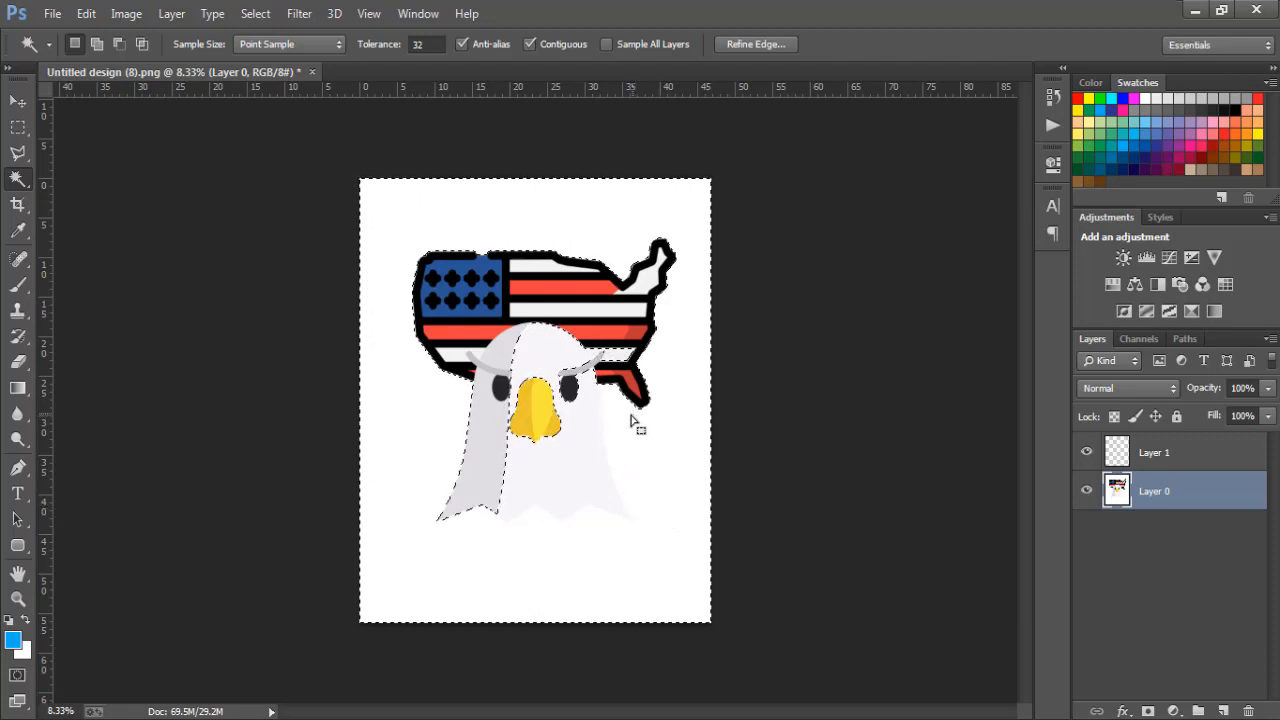
pyautogui.hotkey('ctrl', 'd')
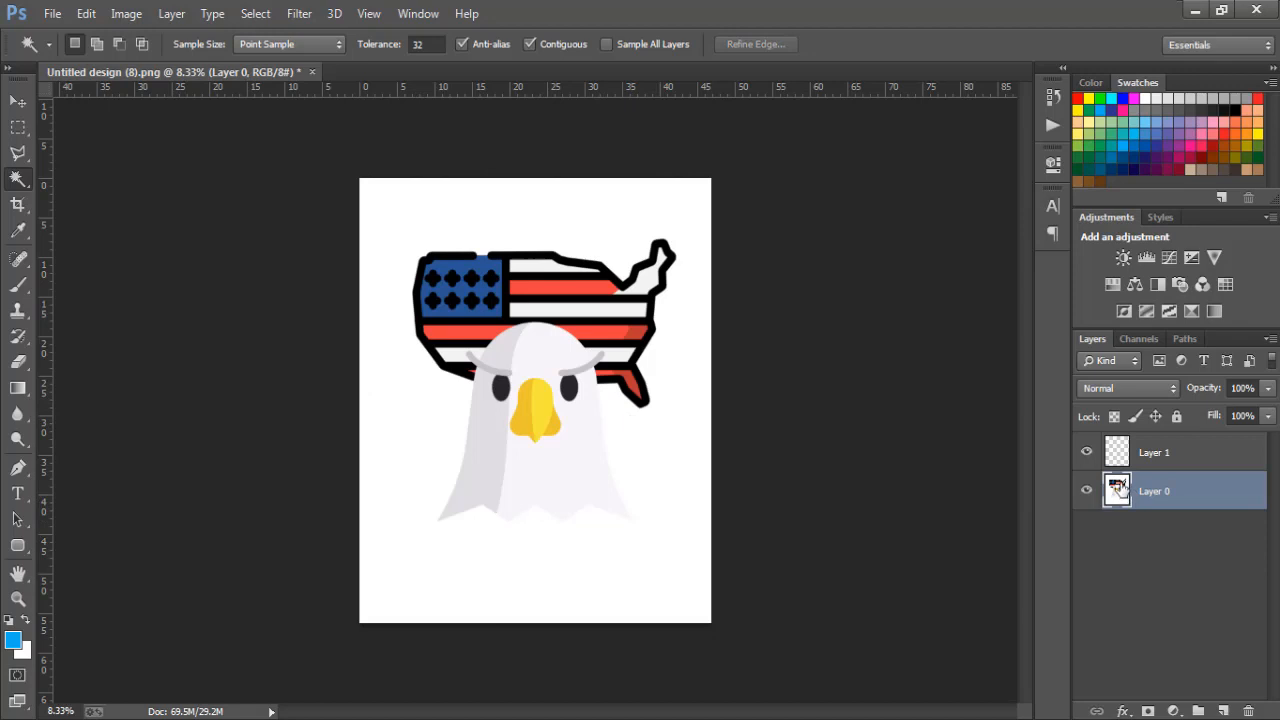
pyautogui.doubleClick(1263, 494)
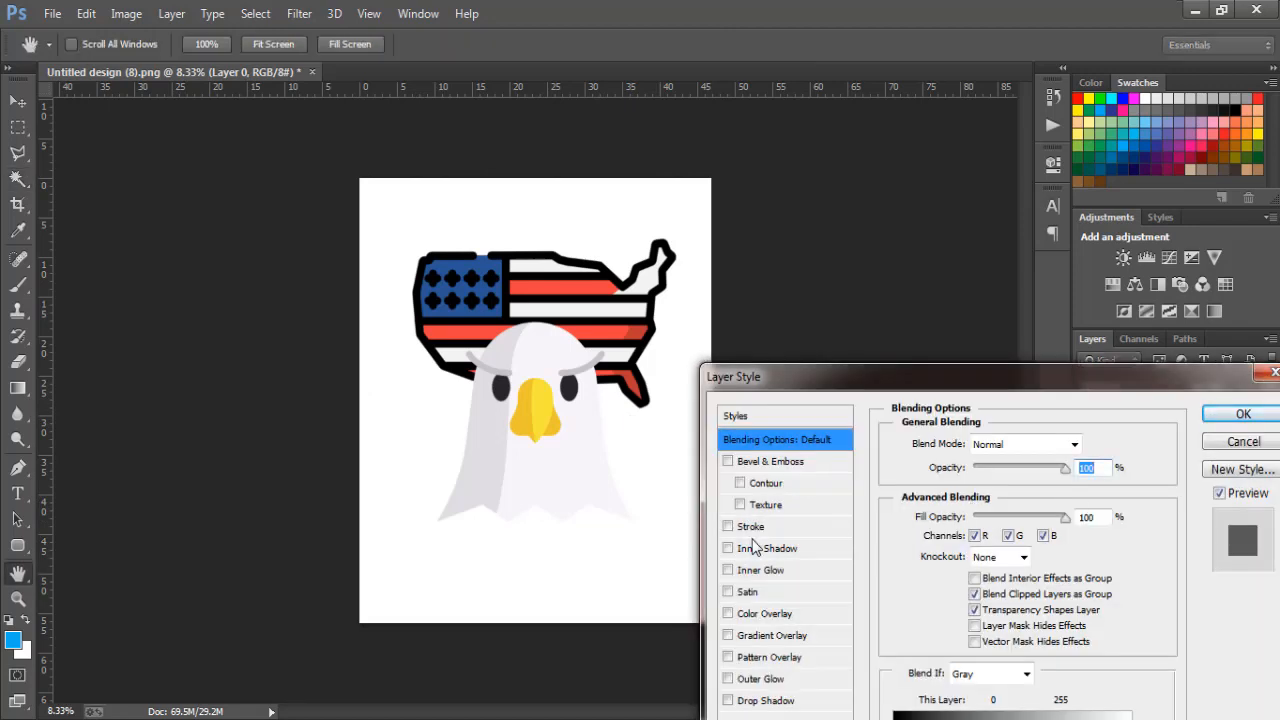
pyautogui.click(751, 527)
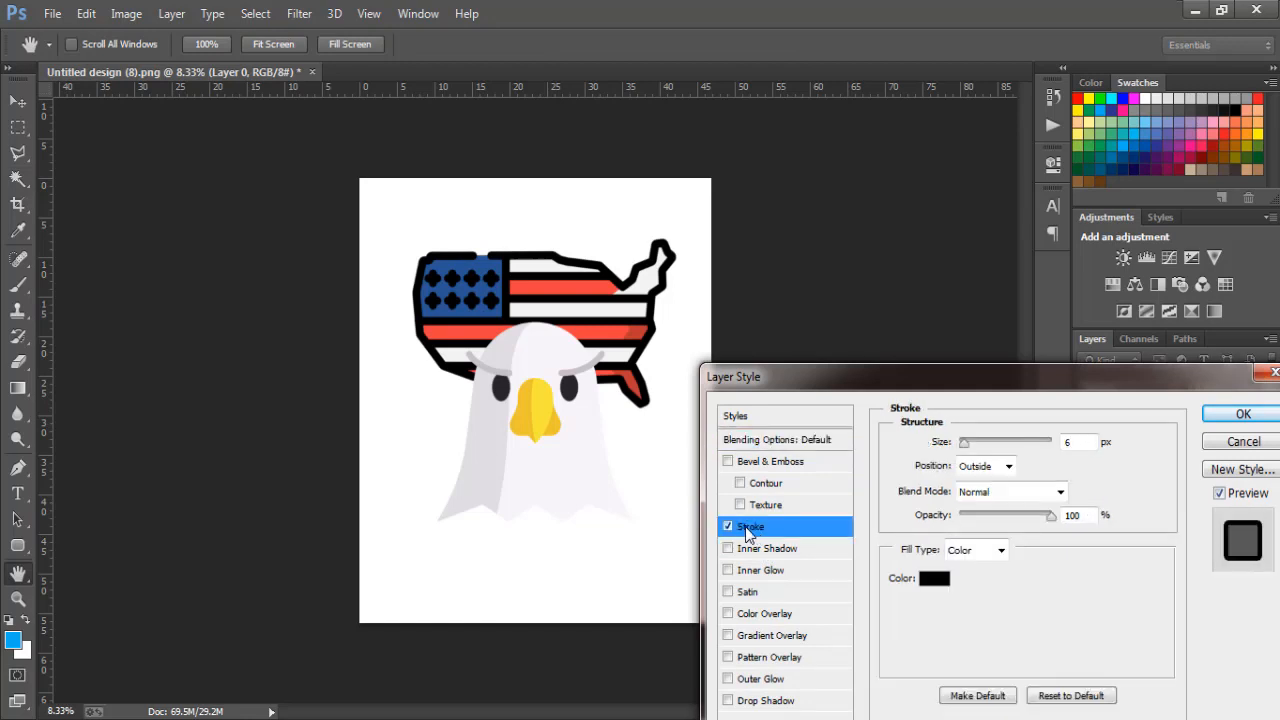
pyautogui.click(728, 527)
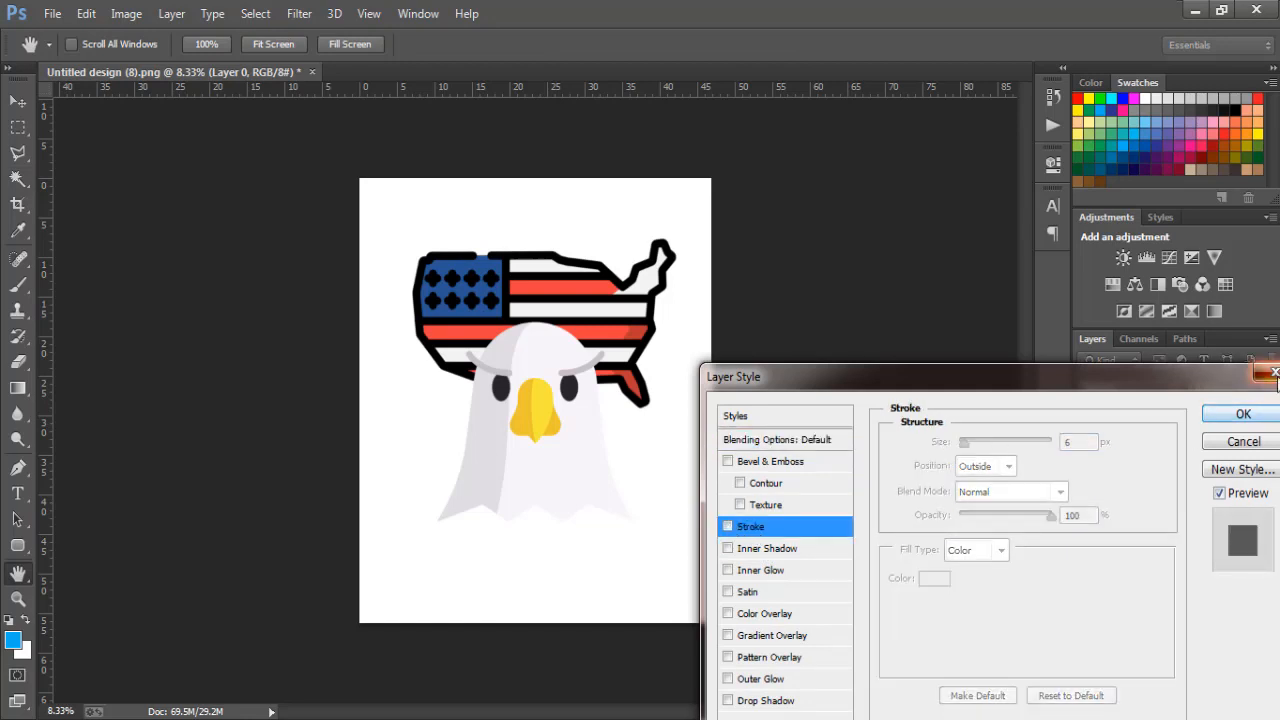
pyautogui.click(1275, 378)
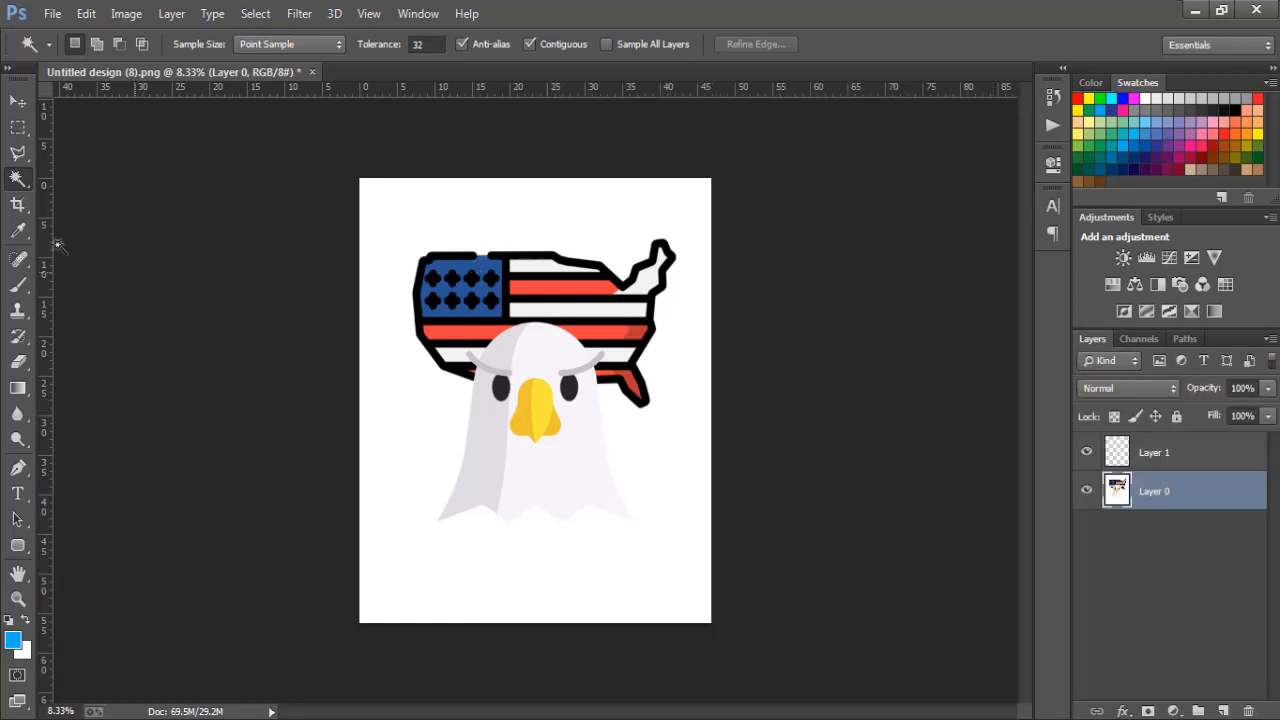
# Select the white background above the USA map with the Quick Selection tool and undo its trial deletion
pyautogui.rightClick(17, 180)
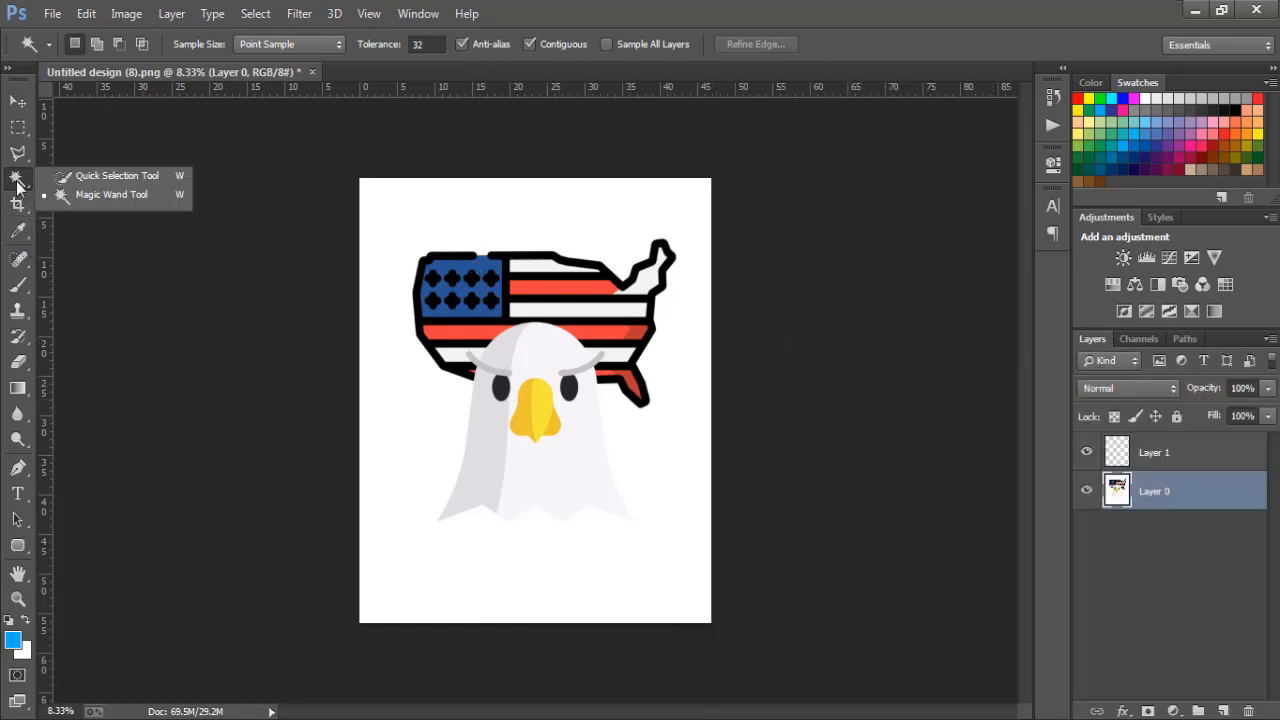
pyautogui.click(80, 177)
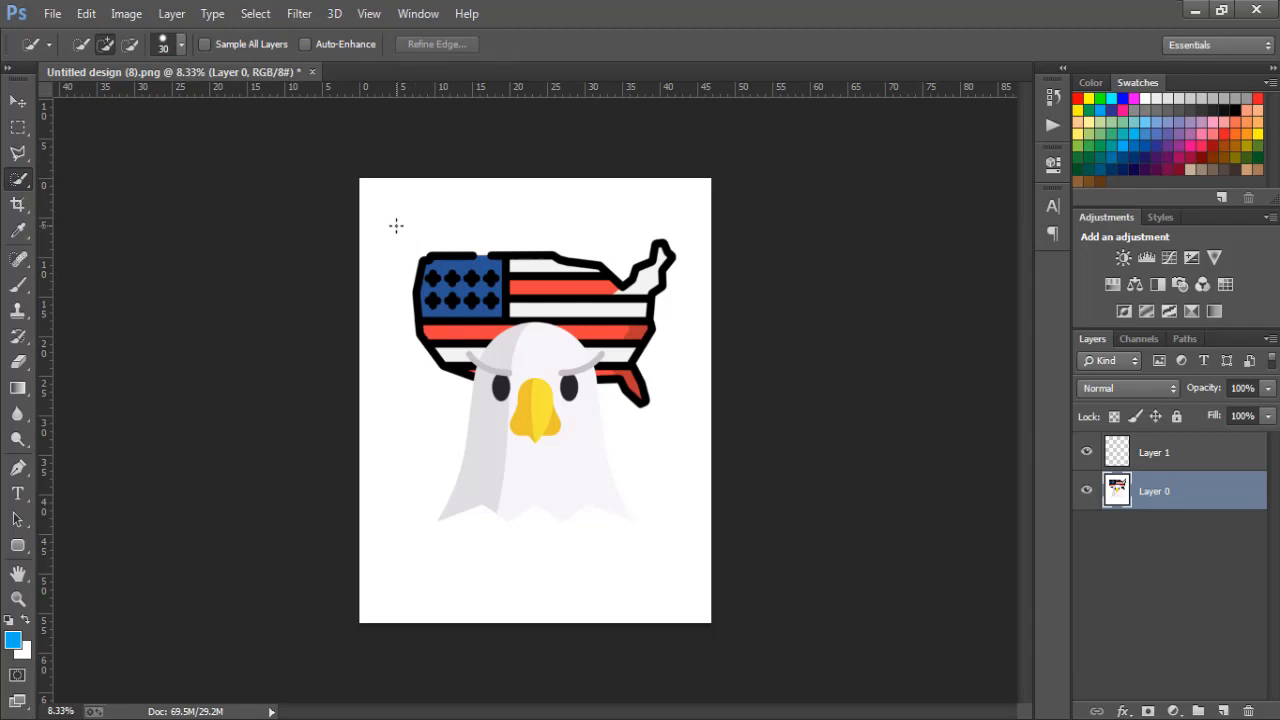
pyautogui.moveTo(396, 225)
pyautogui.mouseDown()
pyautogui.moveTo(380, 206)
pyautogui.moveTo(557, 243)
pyautogui.moveTo(629, 243)
pyautogui.moveTo(614, 230)
pyautogui.moveTo(450, 246)
pyautogui.moveTo(477, 225)
pyautogui.mouseUp()
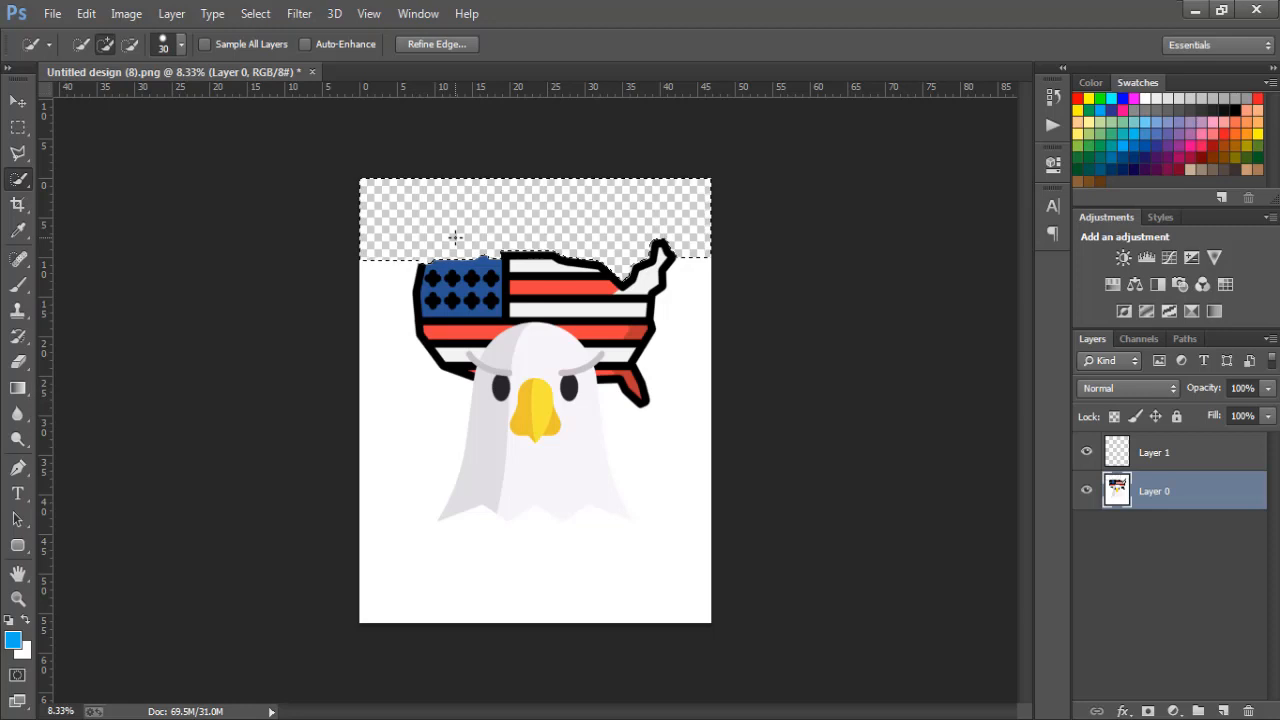
pyautogui.hotkey('ctrl', 'z')
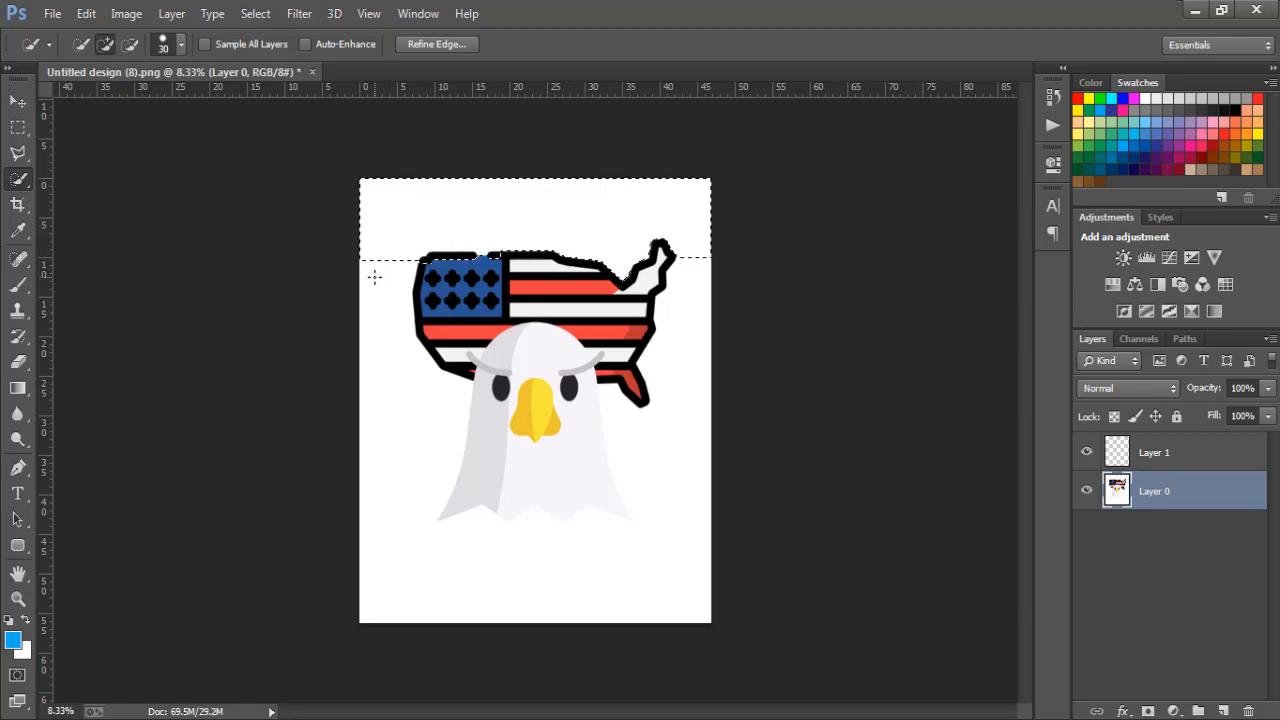
# Extend the quick selection down the left side of the map and eagle, delete that white background and deselect
pyautogui.moveTo(380, 309)
pyautogui.mouseDown()
pyautogui.moveTo(415, 406)
pyautogui.moveTo(448, 423)
pyautogui.moveTo(476, 397)
pyautogui.moveTo(466, 414)
pyautogui.mouseUp()
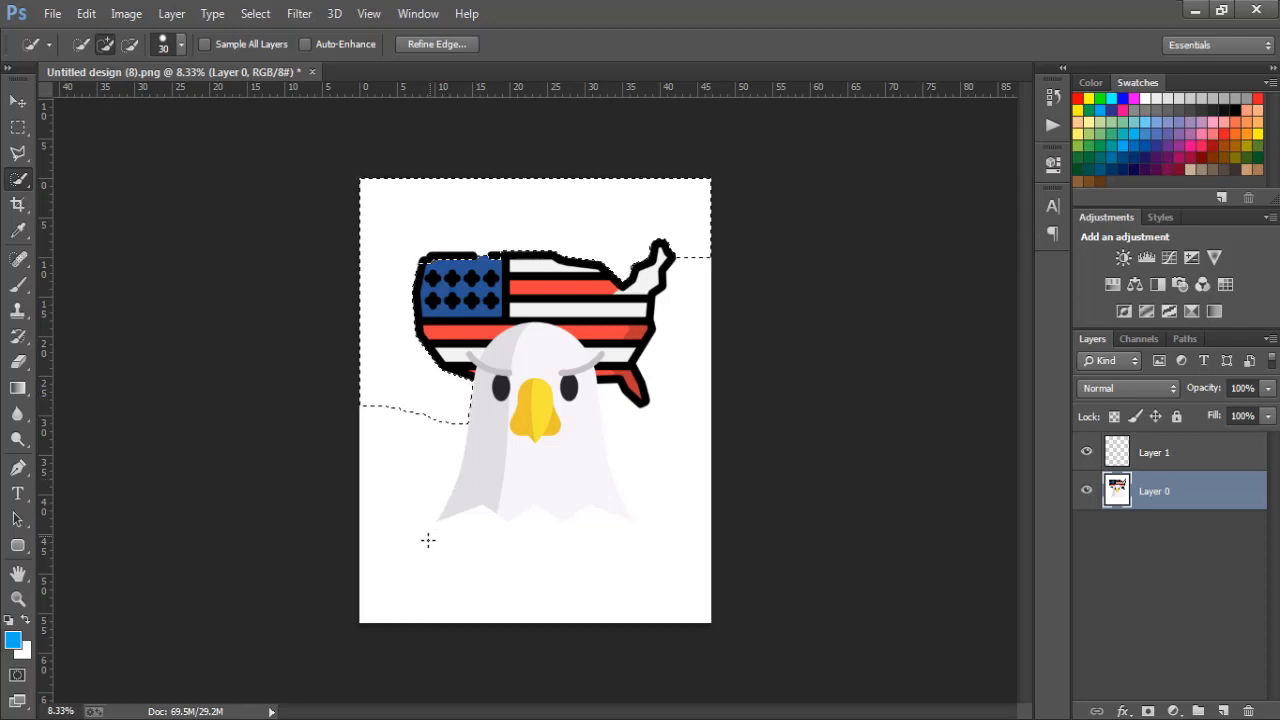
pyautogui.moveTo(428, 540)
pyautogui.mouseDown()
pyautogui.moveTo(402, 617)
pyautogui.moveTo(399, 576)
pyautogui.moveTo(395, 630)
pyautogui.moveTo(408, 554)
pyautogui.moveTo(391, 646)
pyautogui.moveTo(398, 611)
pyautogui.mouseUp()
pyautogui.press('Delete')
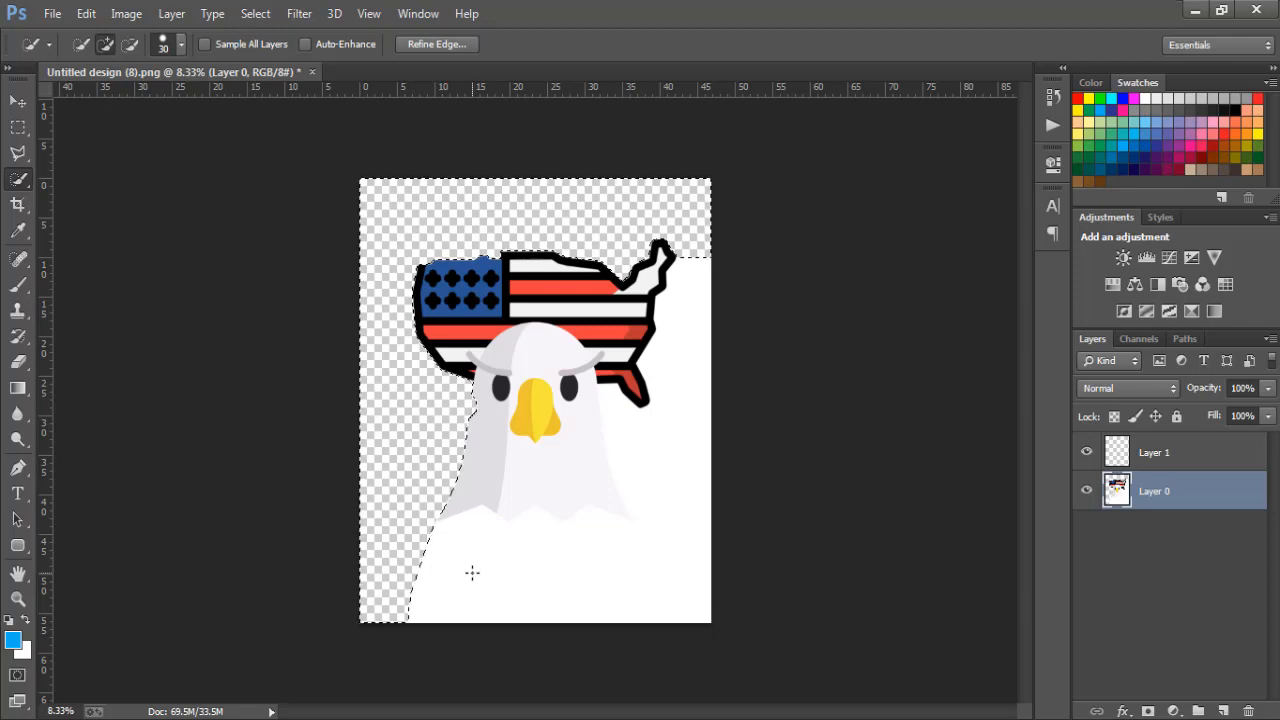
pyautogui.hotkey('ctrl', 'd')
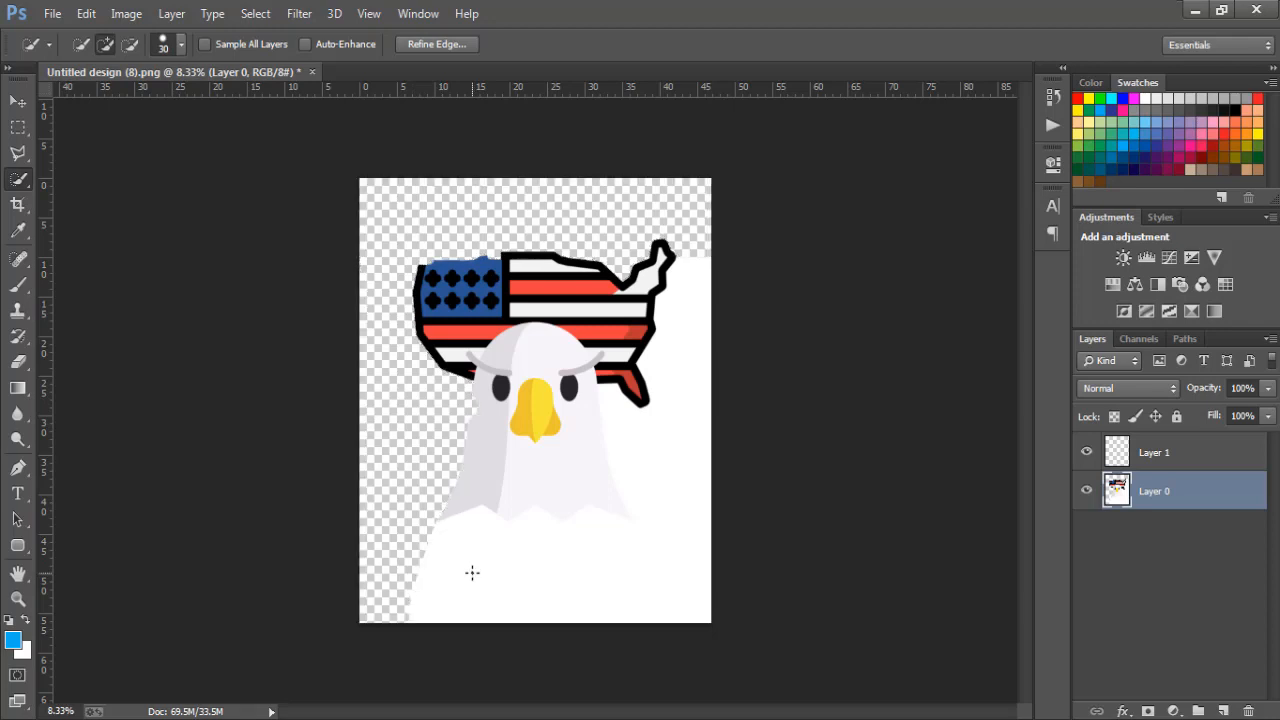
# Remove the white patch below the left edge of the eagle's neck and quick-select the white area beneath the feathers
pyautogui.moveTo(428, 552)
pyautogui.mouseDown()
pyautogui.moveTo(482, 564)
pyautogui.moveTo(490, 509)
pyautogui.moveTo(433, 535)
pyautogui.mouseUp()
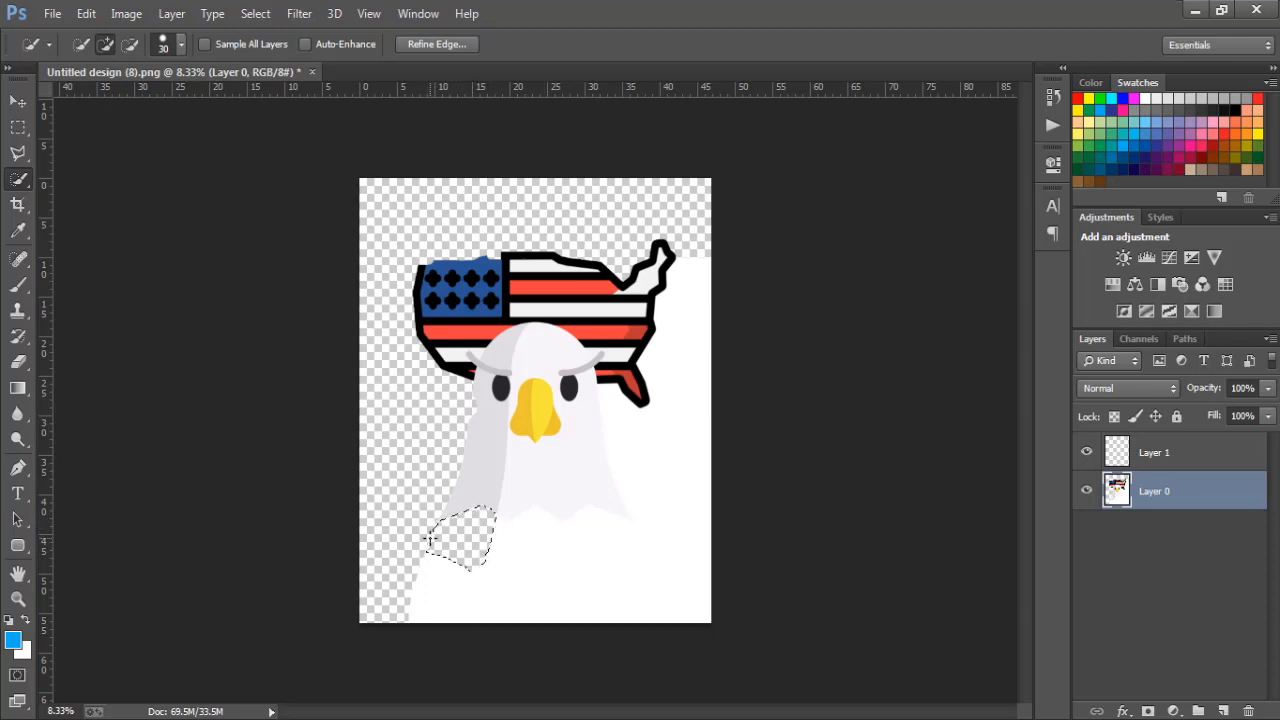
pyautogui.moveTo(421, 574); pyautogui.dragTo(408, 586)
pyautogui.moveTo(421, 537); pyautogui.dragTo(530, 570)
pyautogui.click(530, 530)
pyautogui.moveTo(530, 530); pyautogui.dragTo(531, 524)
pyautogui.click(531, 512)
pyautogui.click(608, 718)
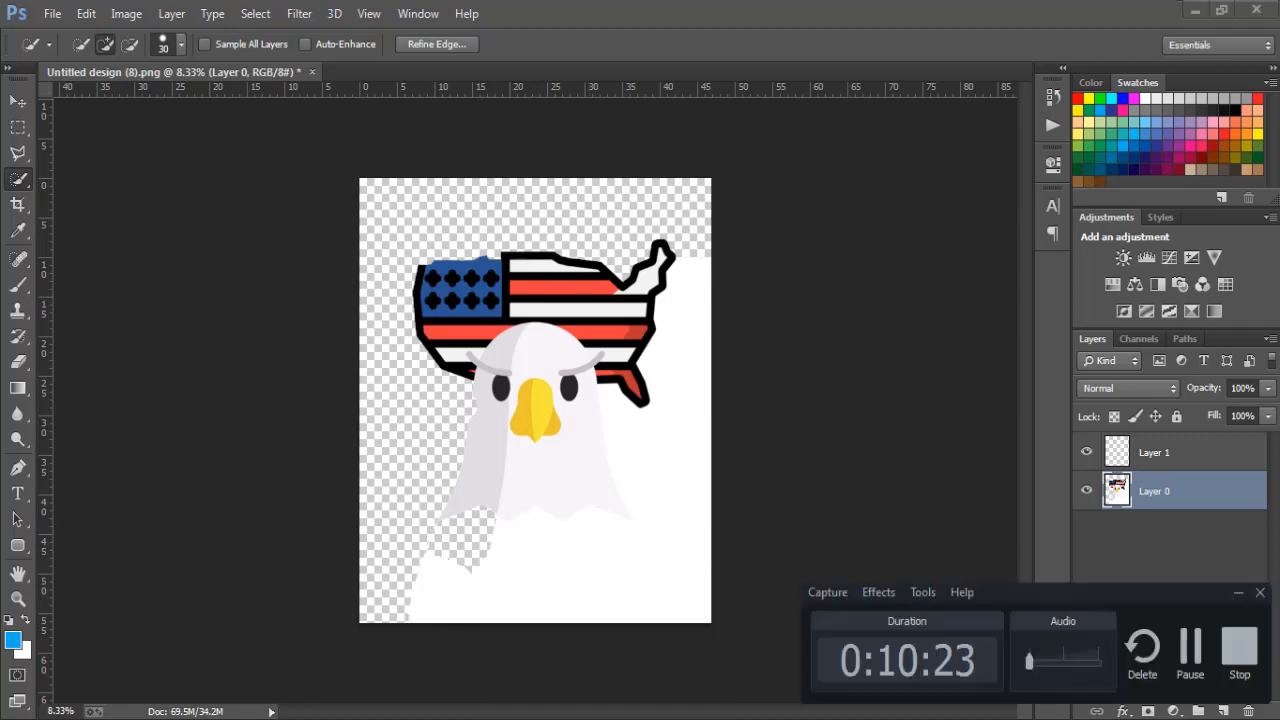
pyautogui.click(608, 718)
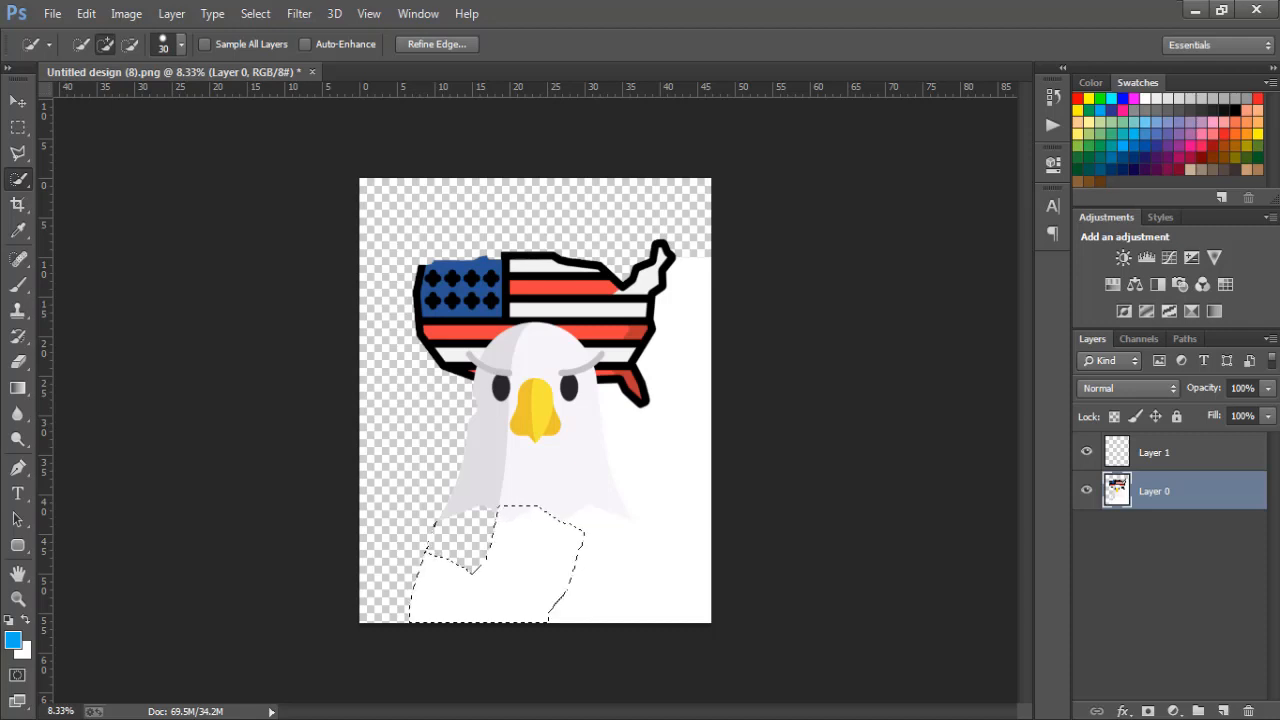
pyautogui.click(728, 718)
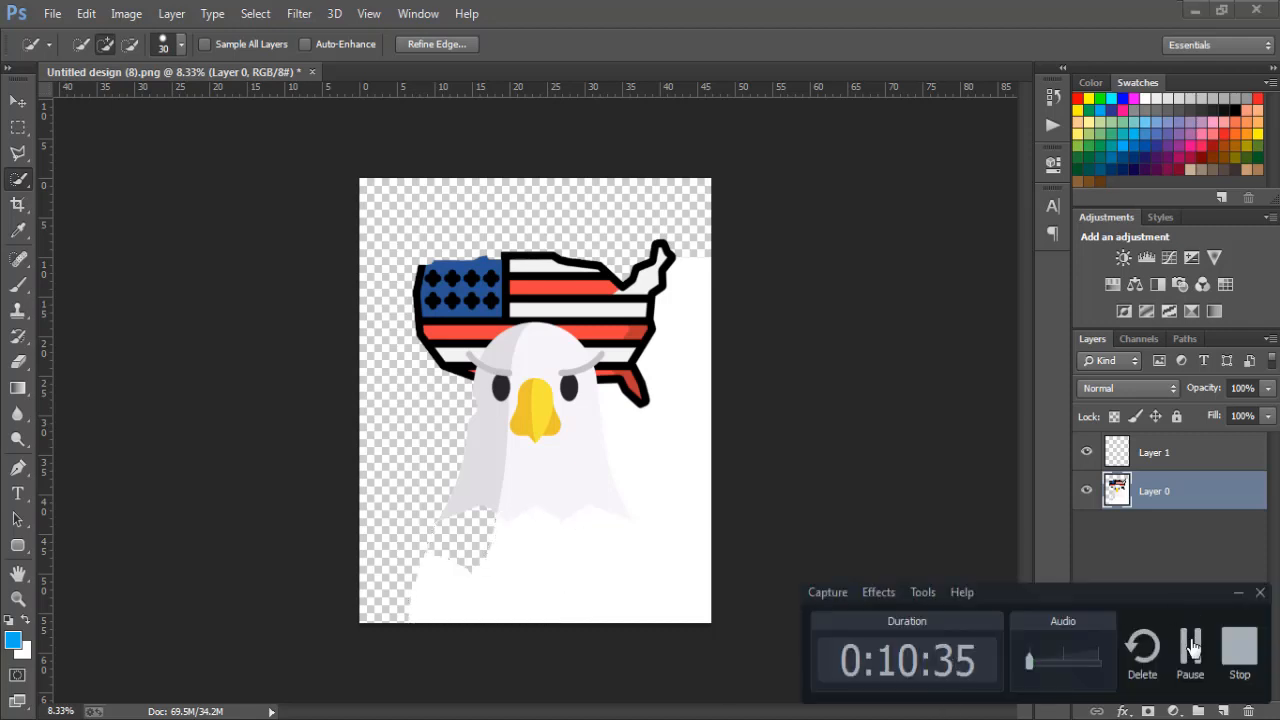
pyautogui.click(1190, 650)
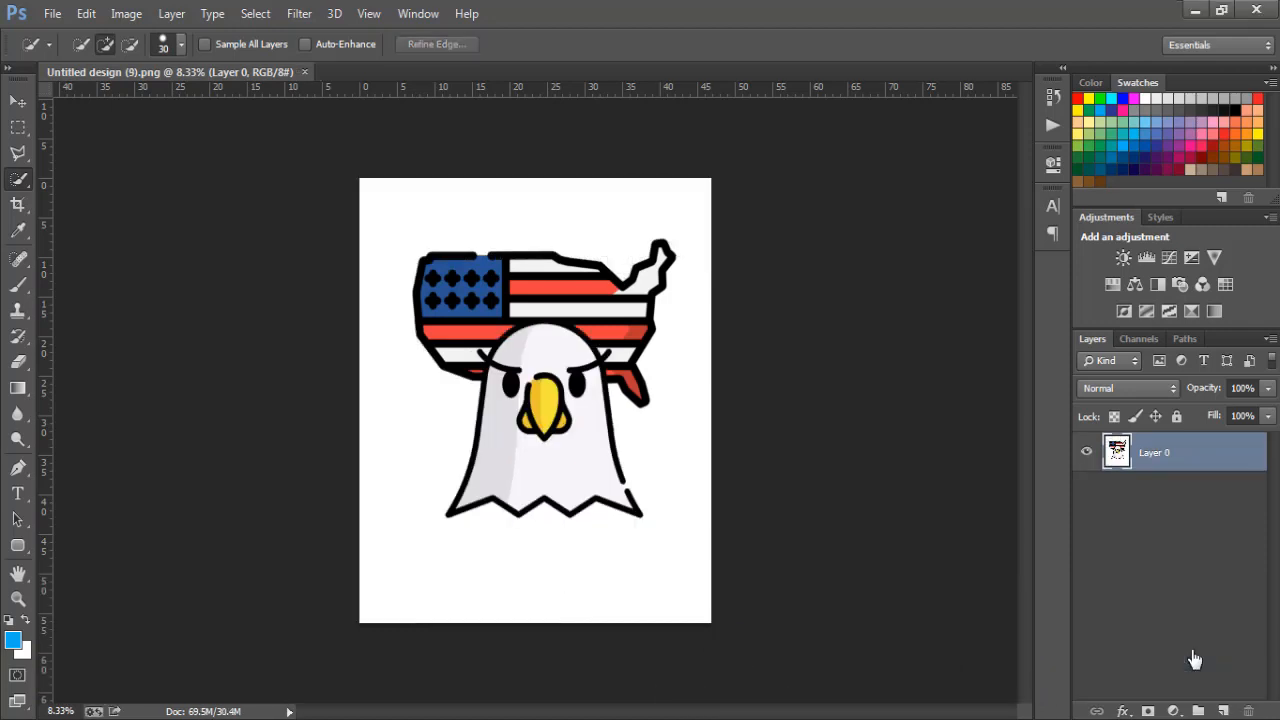
# Add an empty layer, reselect Layer 0, delete its white background using a contiguous Magic Wand selection with tolerance 32, and deselect
pyautogui.click(1223, 711)
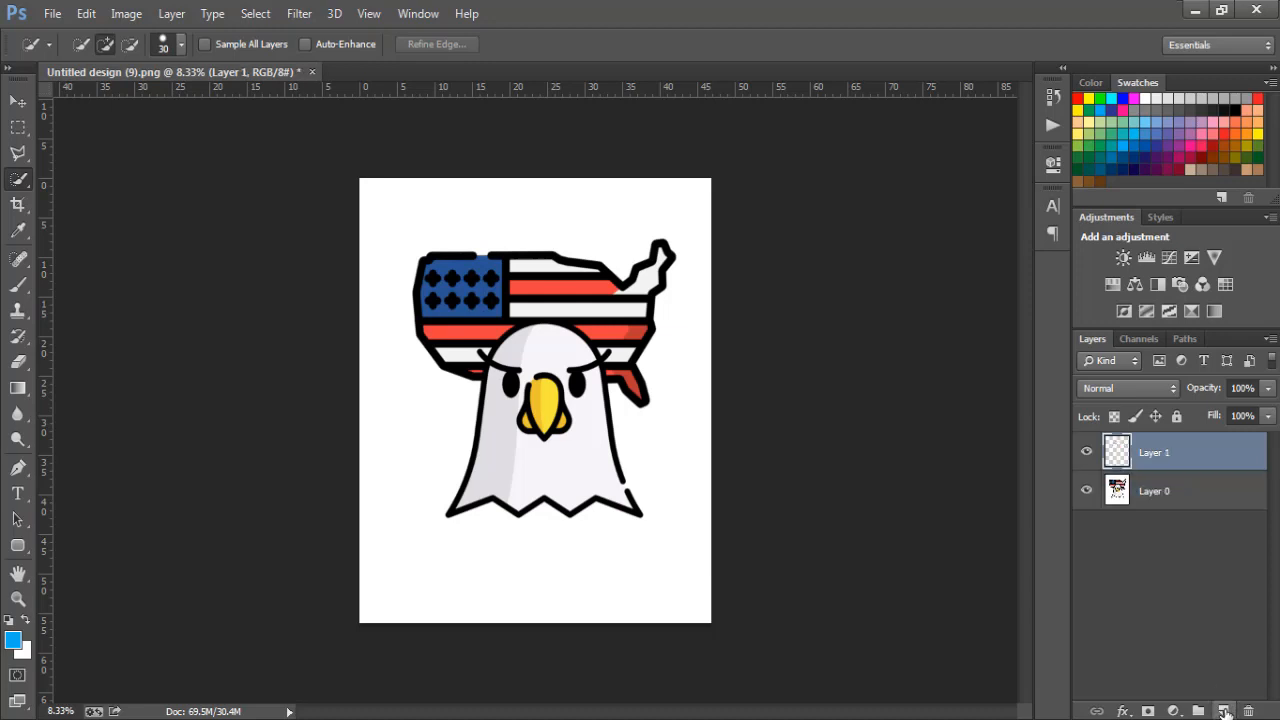
pyautogui.click(1148, 492)
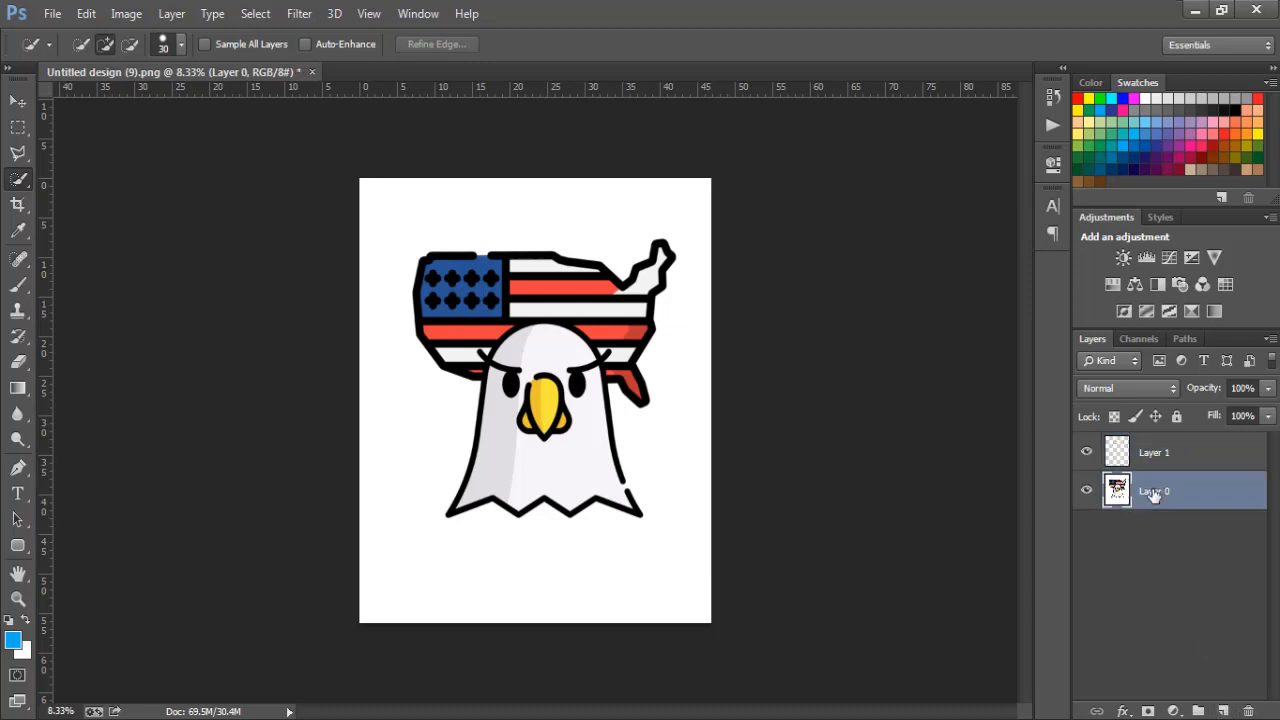
pyautogui.click(18, 181)
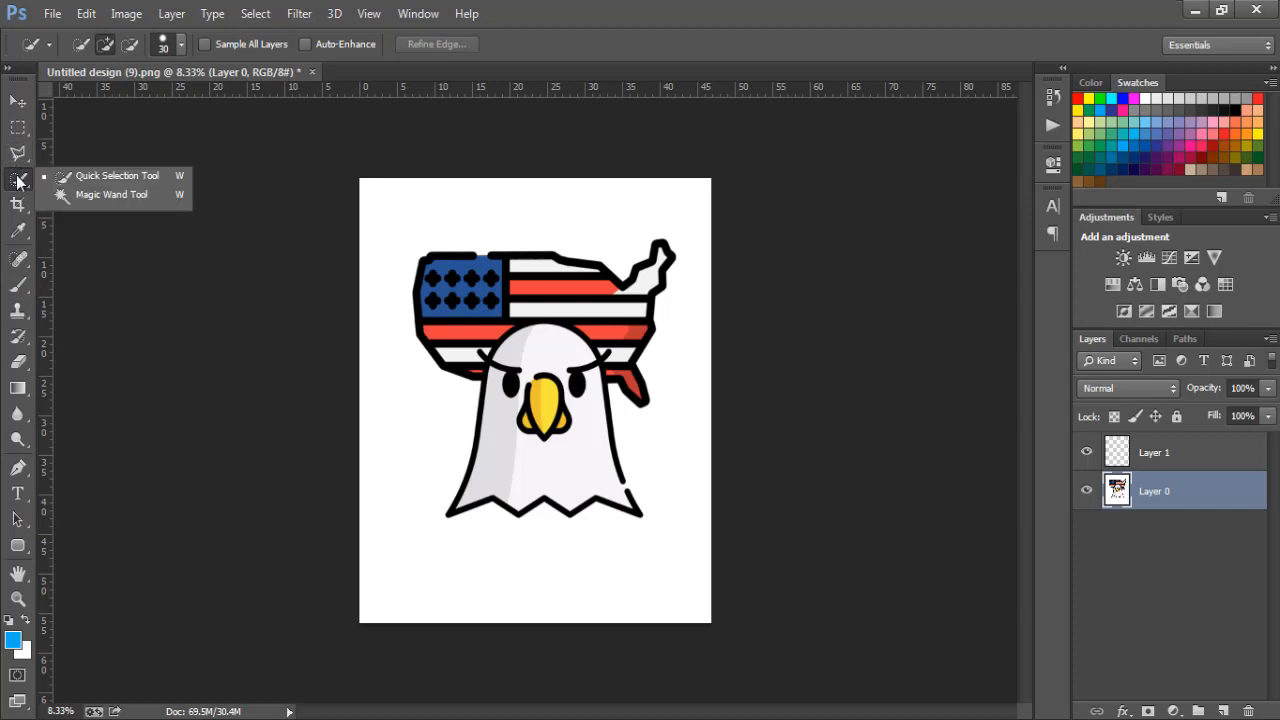
pyautogui.click(91, 195)
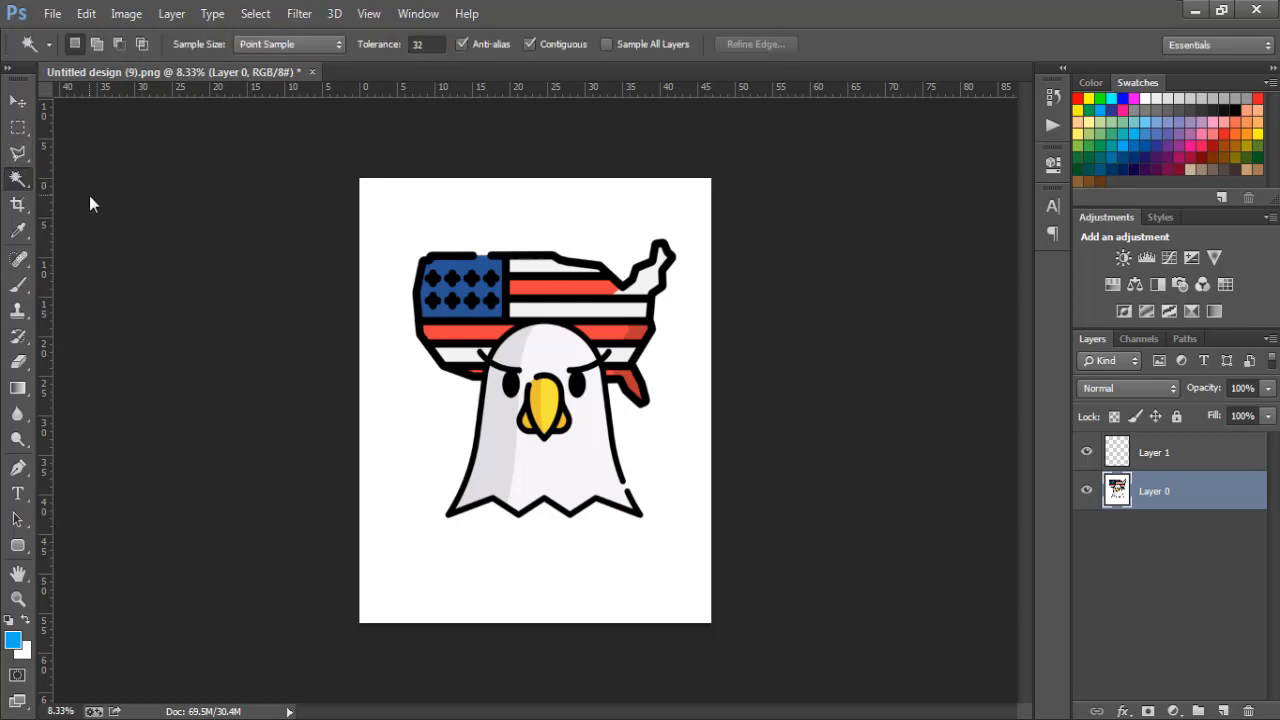
pyautogui.rightClick(20, 186)
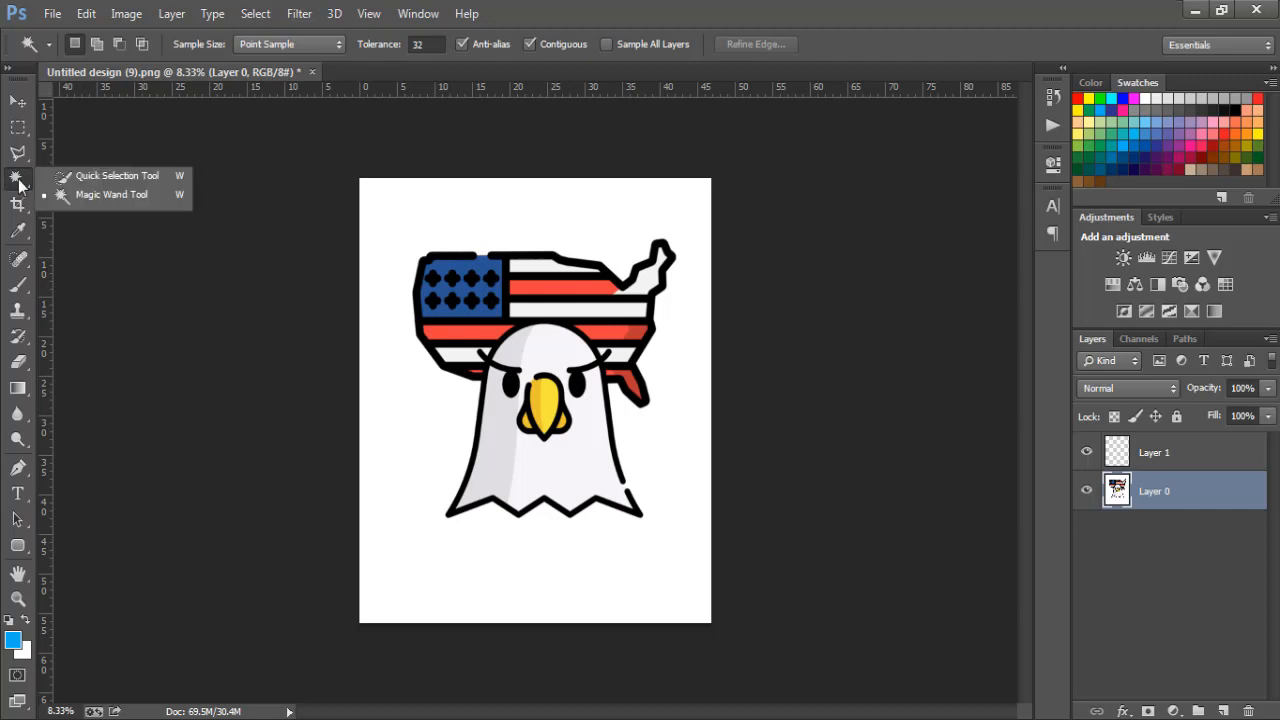
pyautogui.click(88, 196)
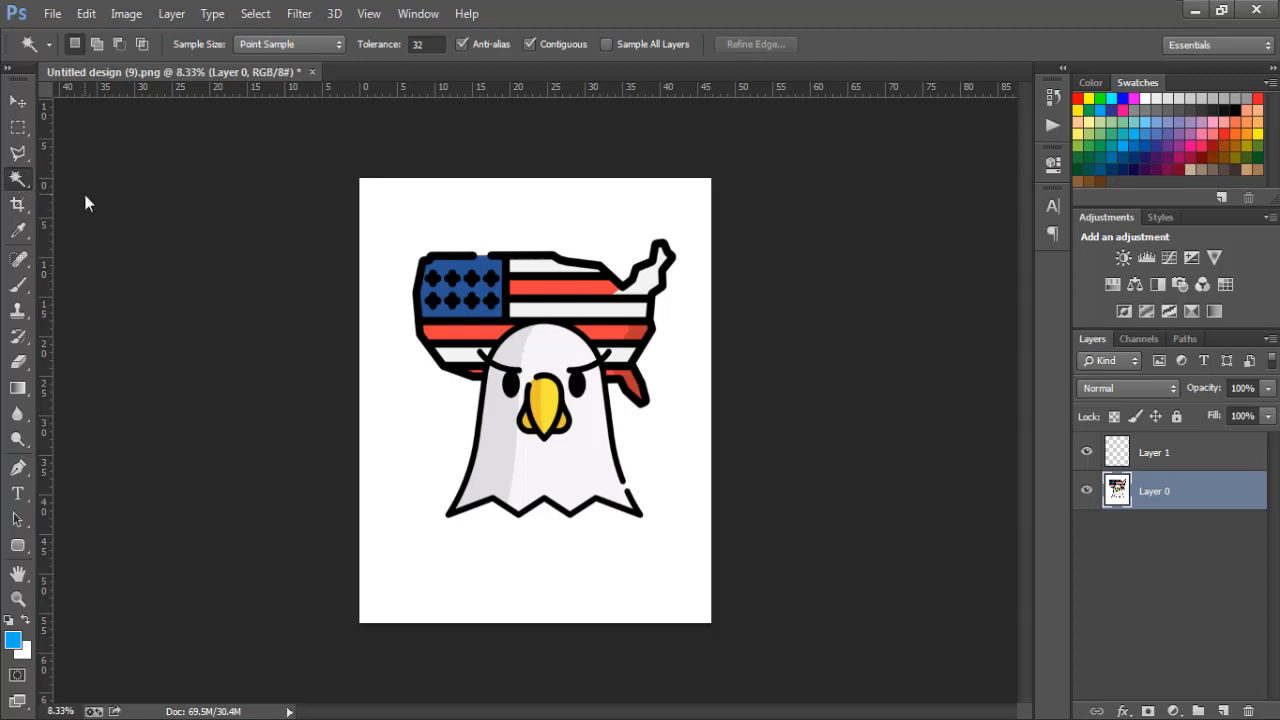
pyautogui.click(377, 200)
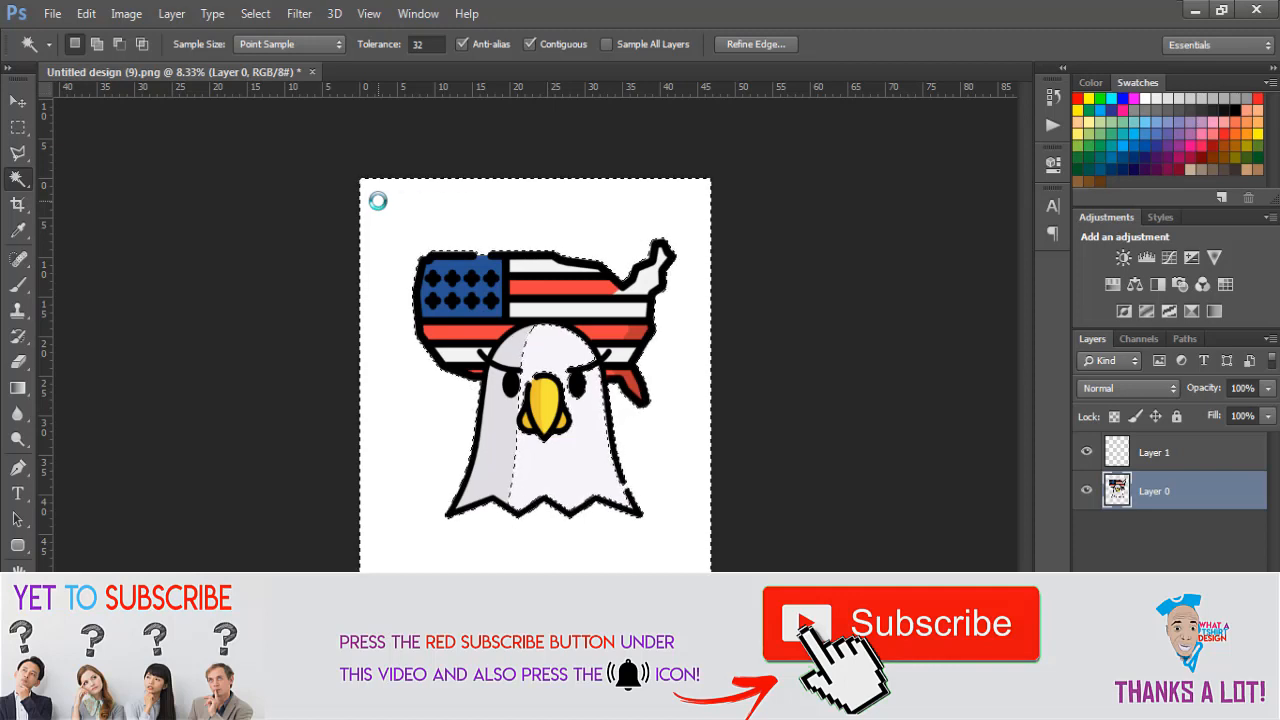
pyautogui.press('Delete')
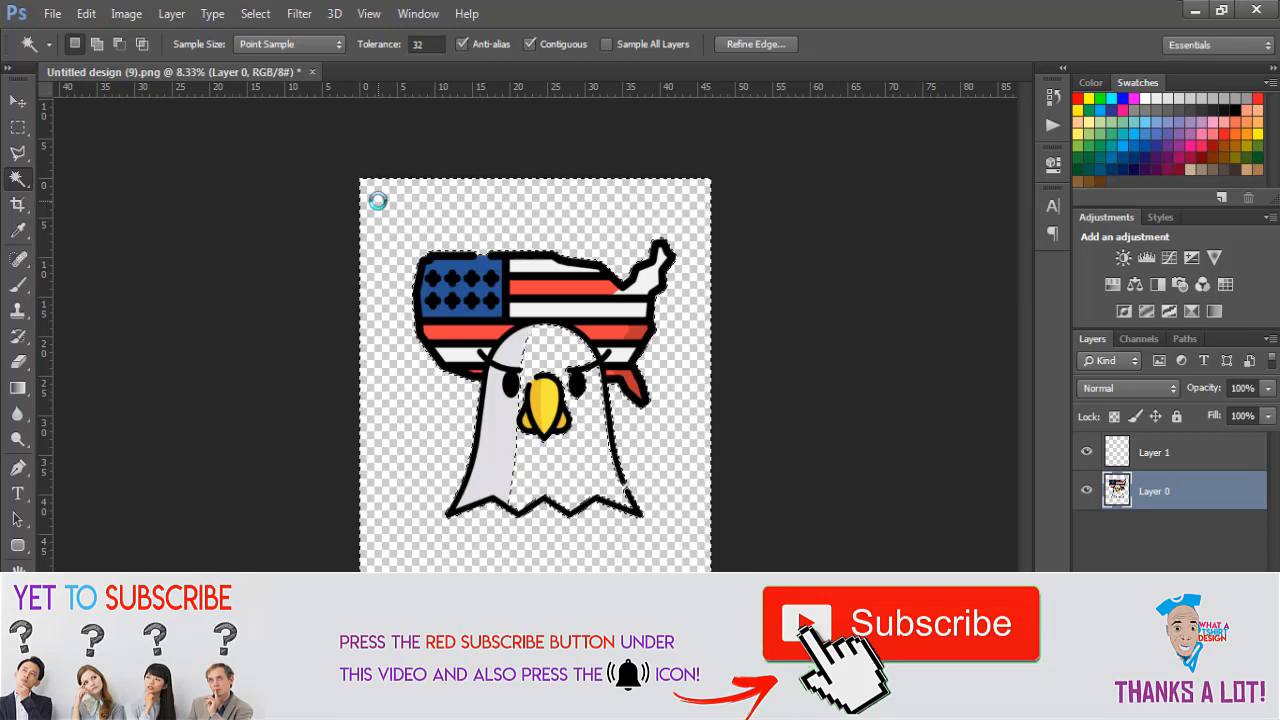
pyautogui.hotkey('ctrl', 'd')
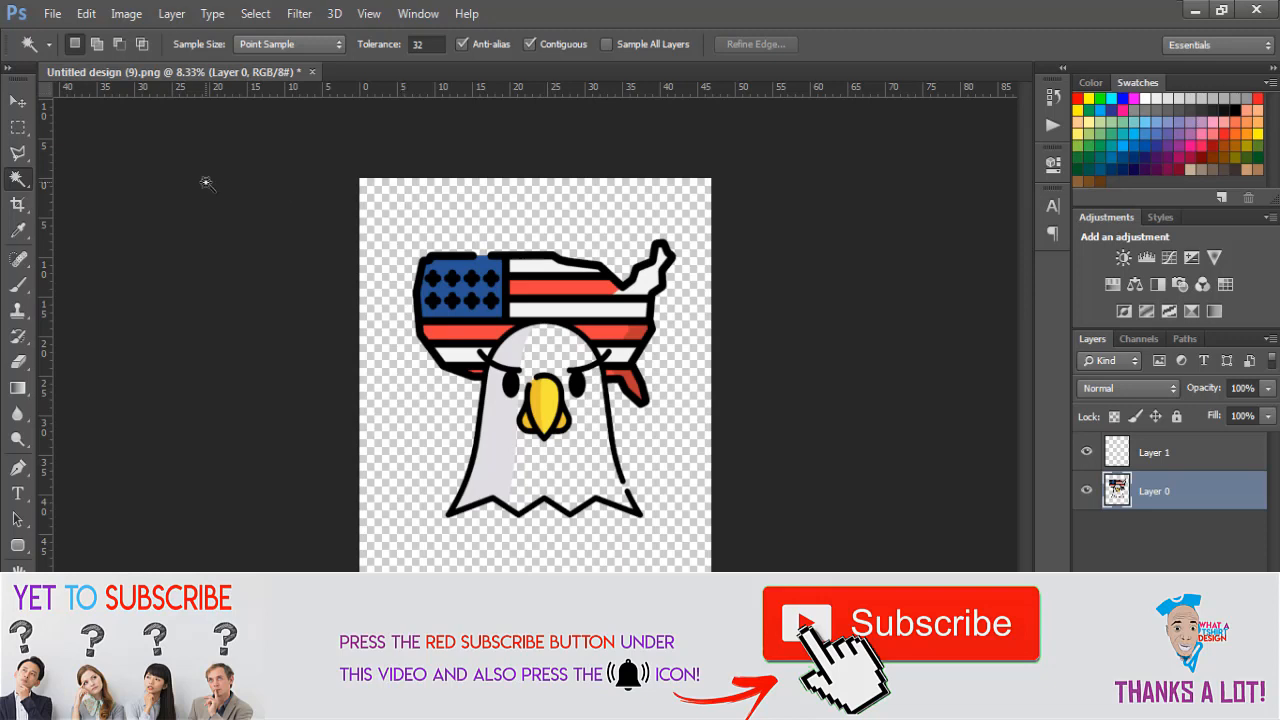
# Save the transparent design as a PNG named "usa eagle" in the Pictures library, with smallest compression and no interlacing
pyautogui.click(49, 16)
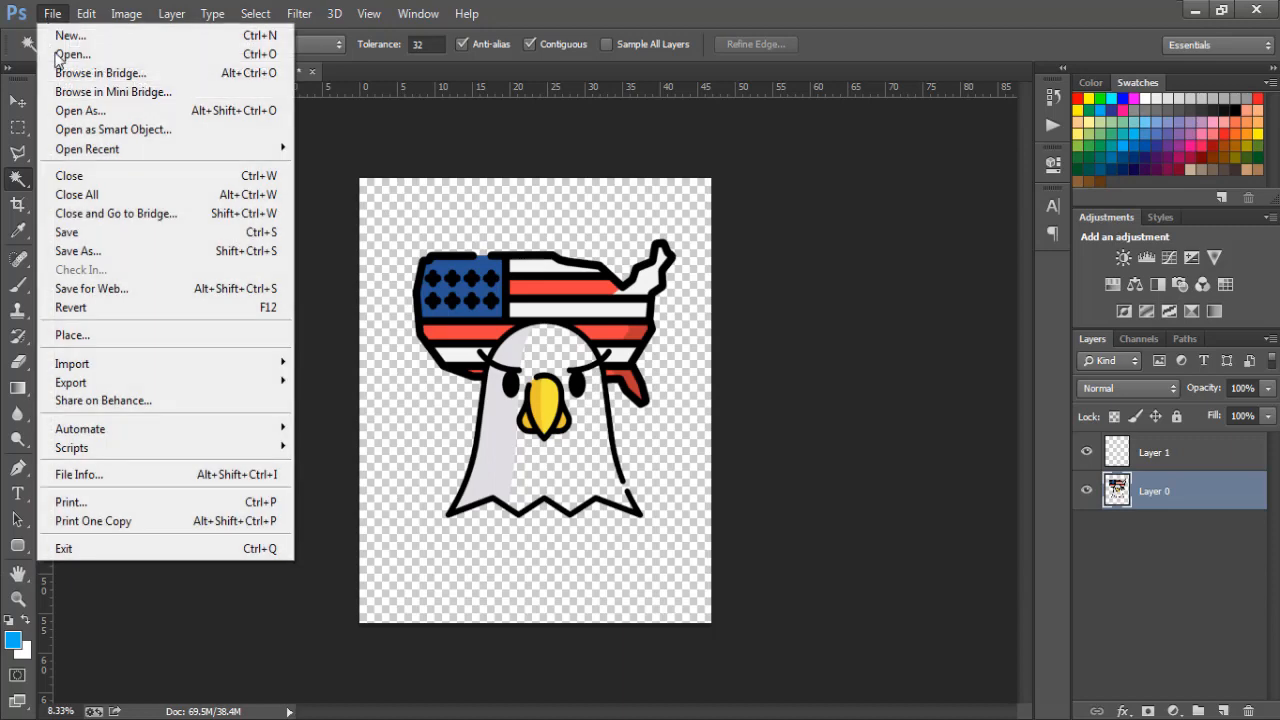
pyautogui.click(89, 256)
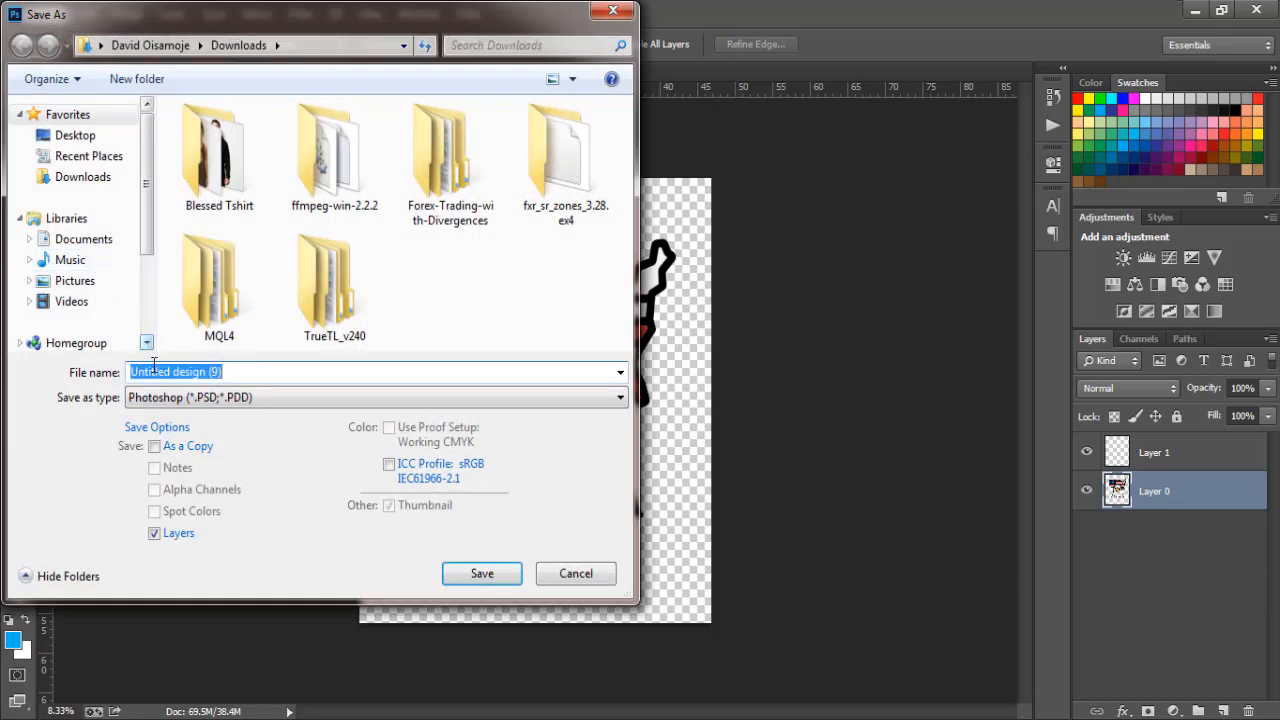
pyautogui.click(72, 280)
pyautogui.click(168, 371)
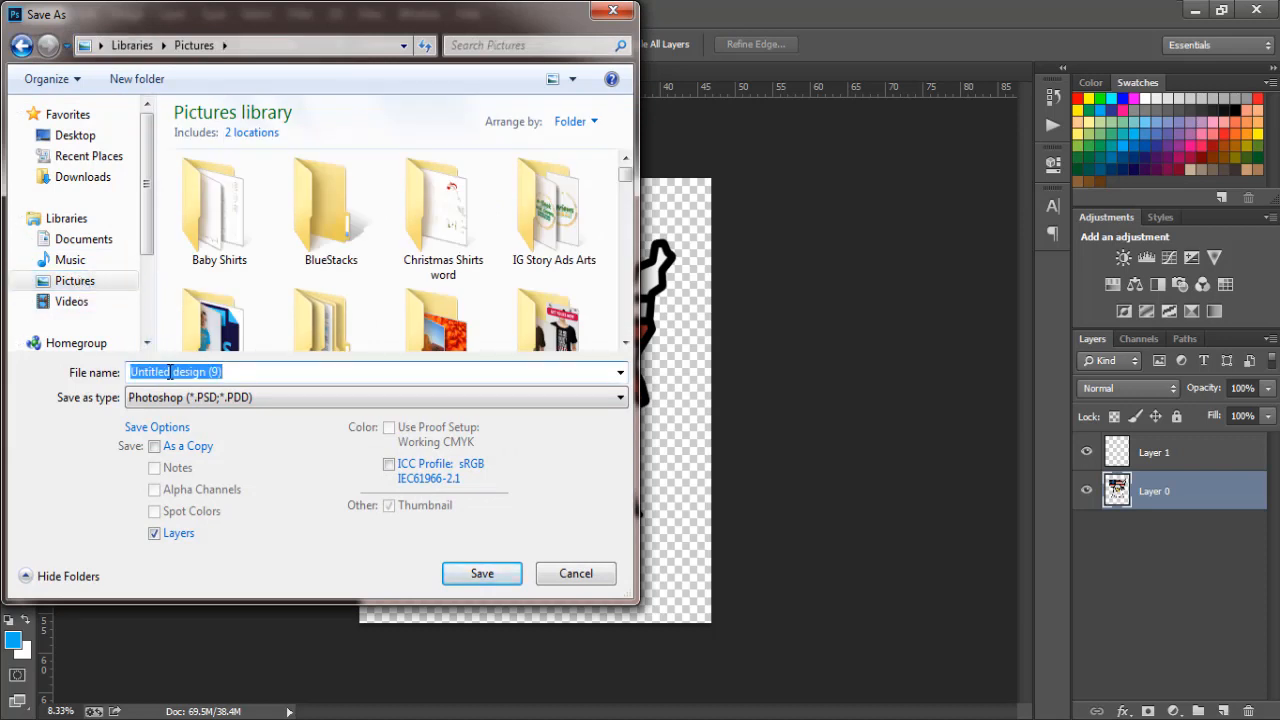
pyautogui.write('uas')
pyautogui.press('BackSpace')
pyautogui.write('sa eagle')
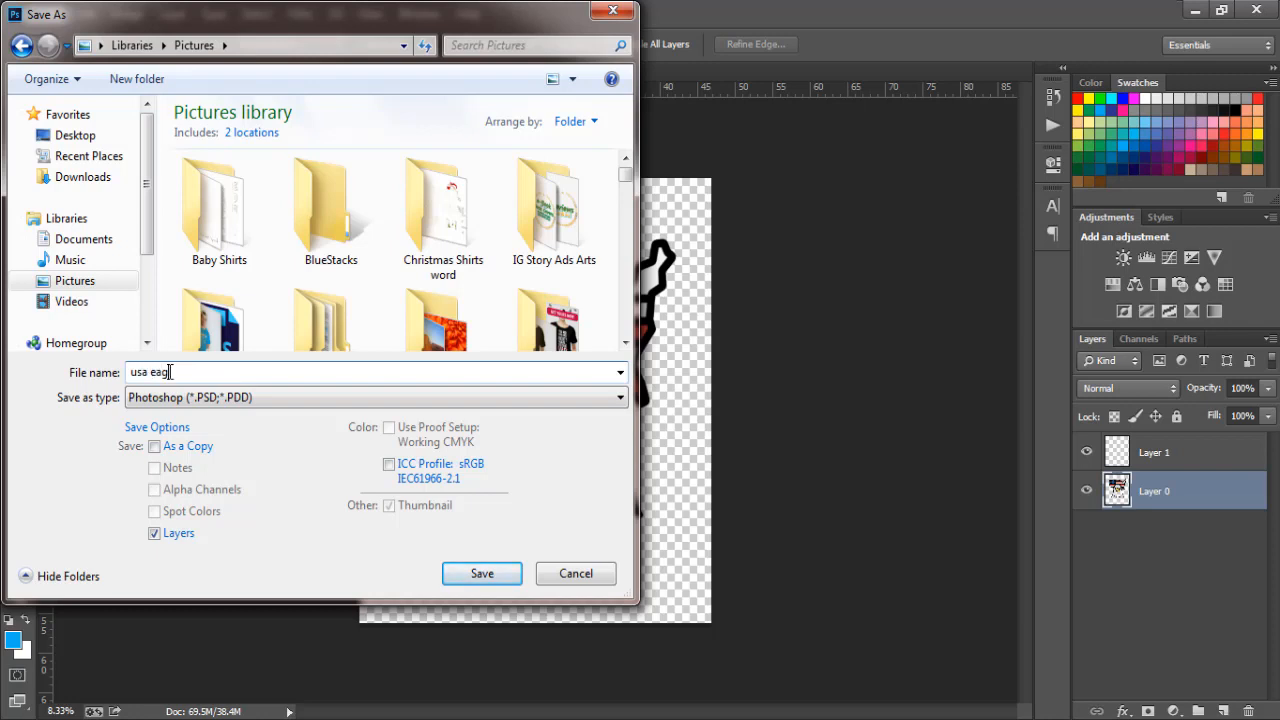
pyautogui.click(170, 399)
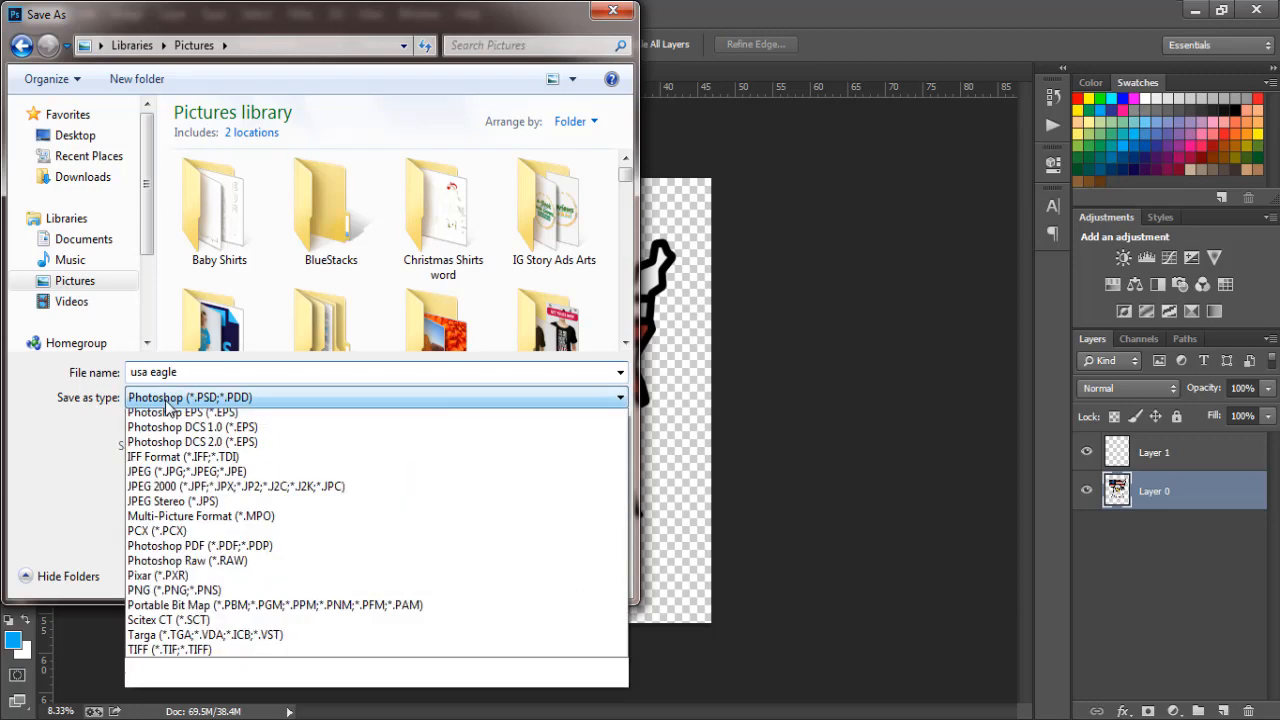
pyautogui.click(175, 669)
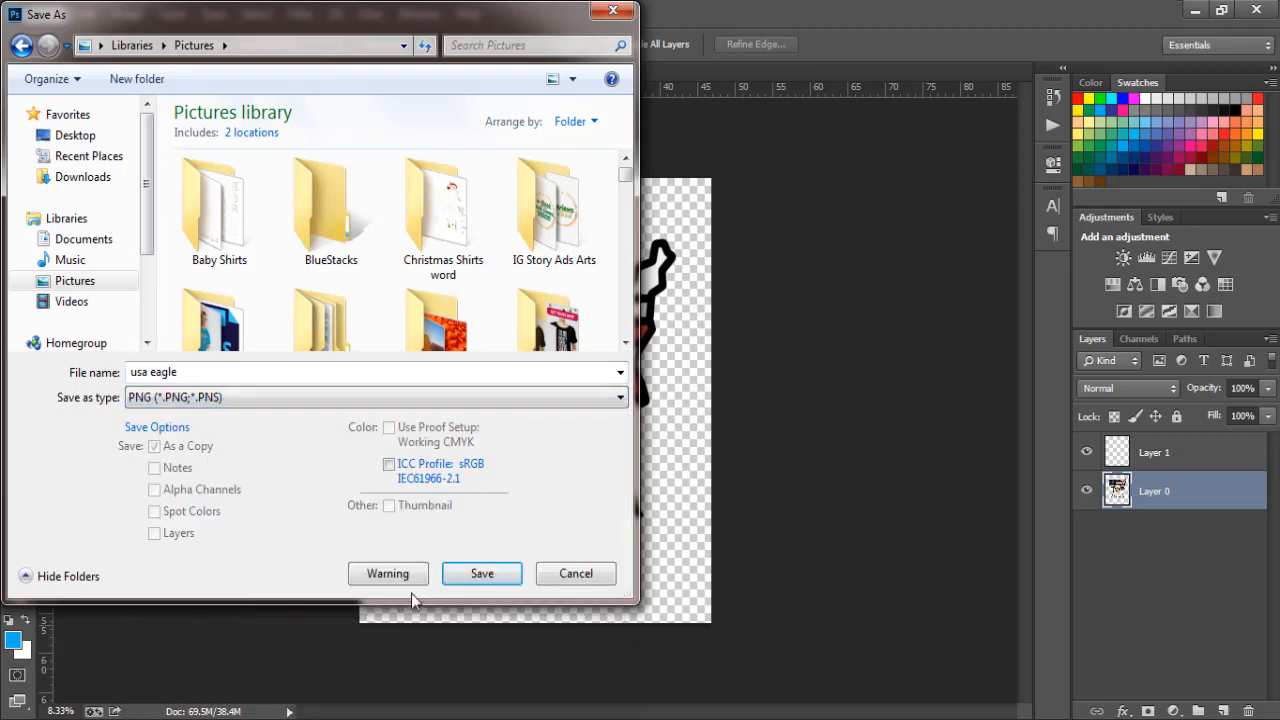
pyautogui.click(478, 578)
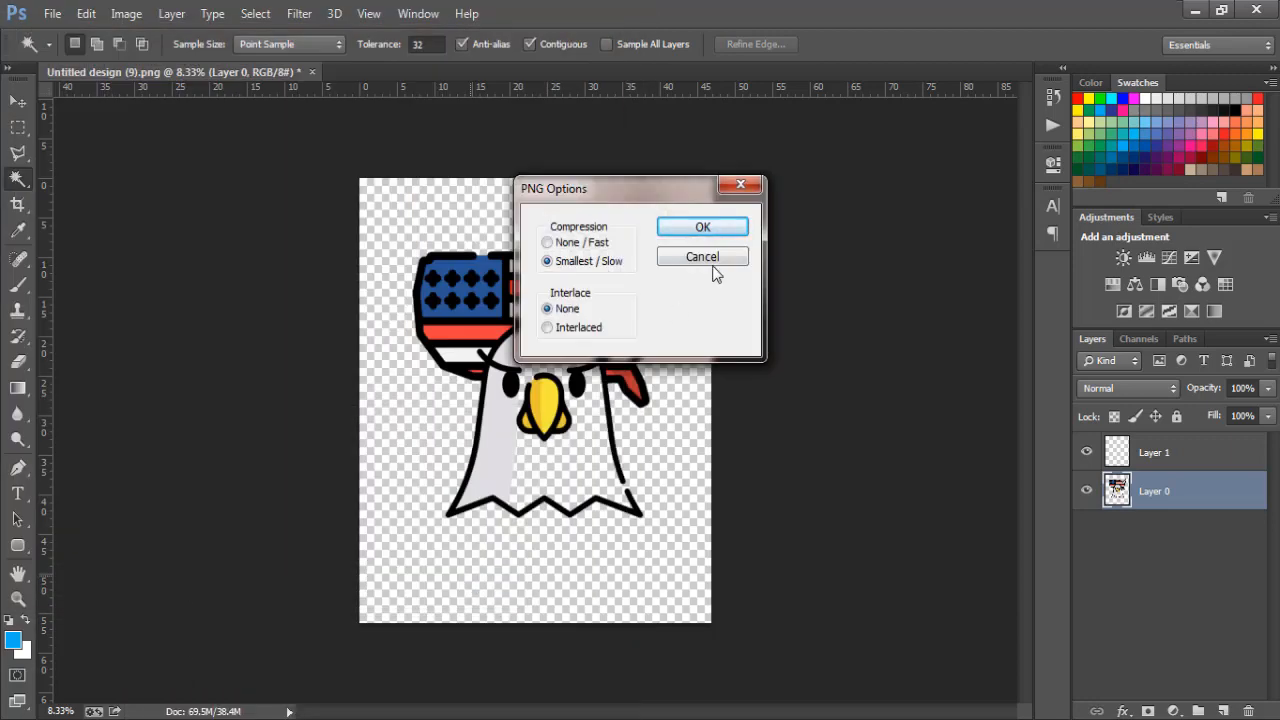
pyautogui.click(702, 230)
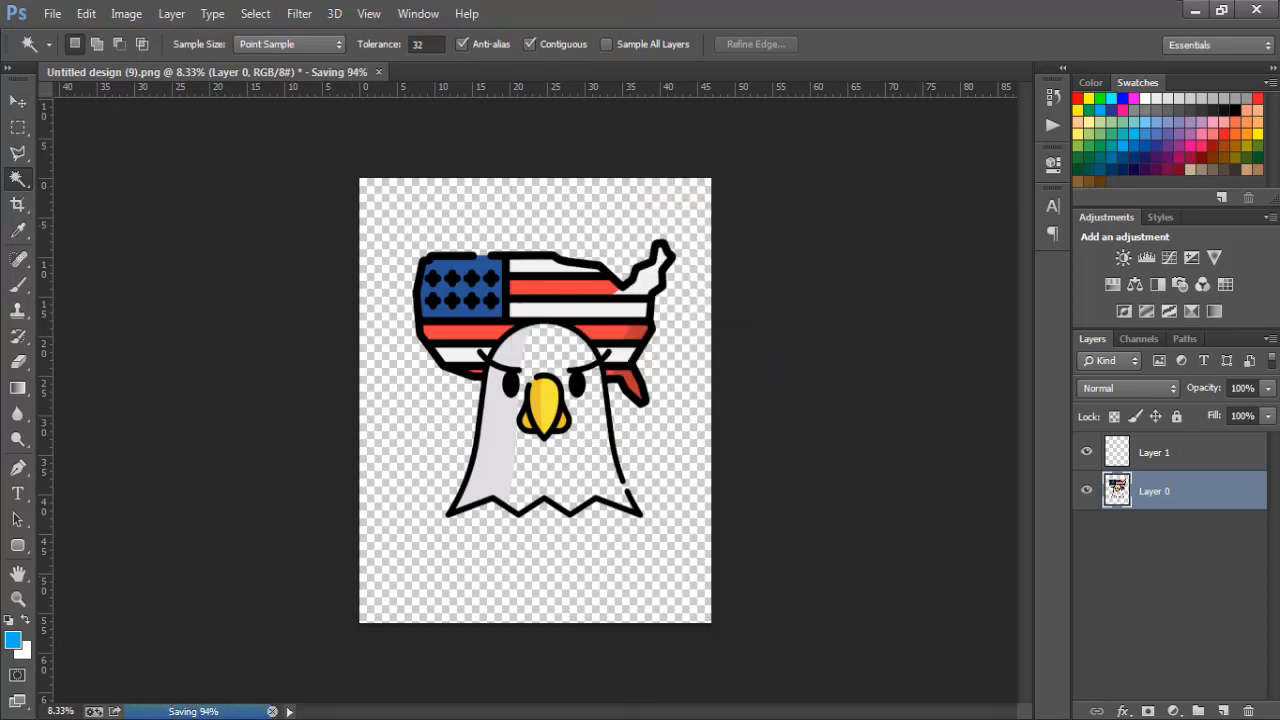
# Switch to Windows Explorer and open the "New tshirt mockup on hunger" PSD from the MOckUps folder in Pictures
pyautogui.click(643, 718)
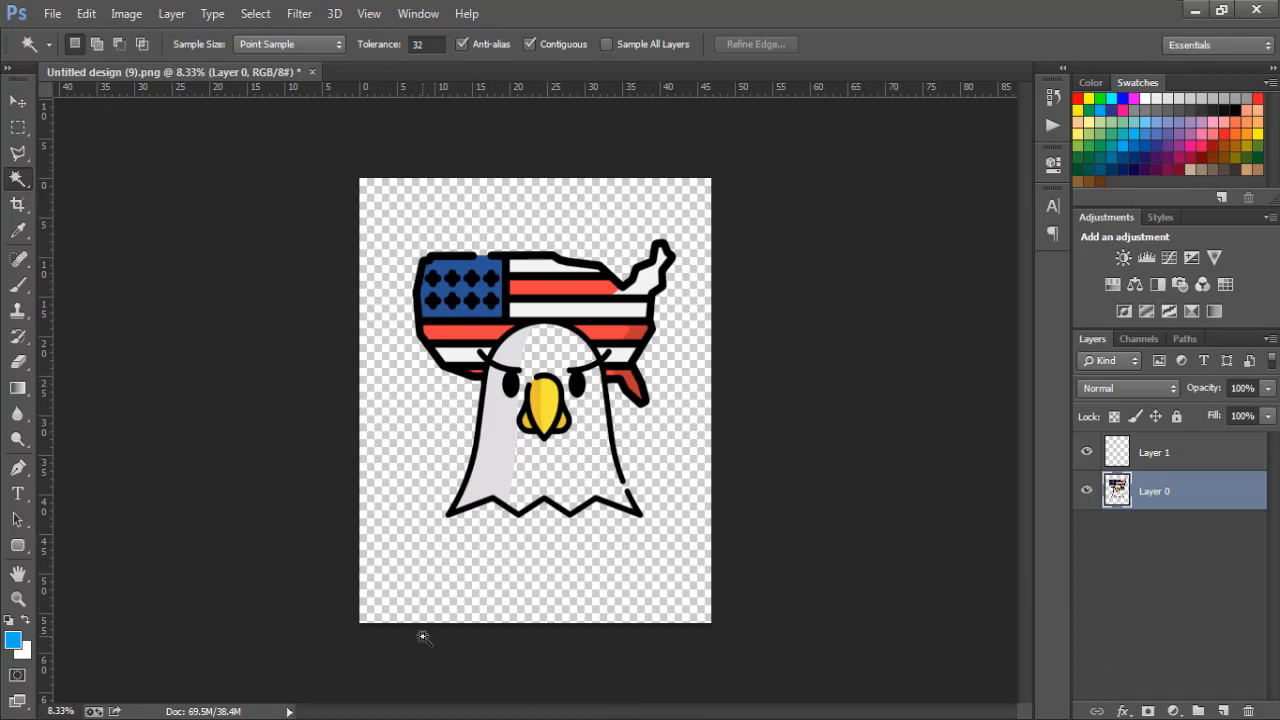
pyautogui.hotkey('alt', 'Tab')
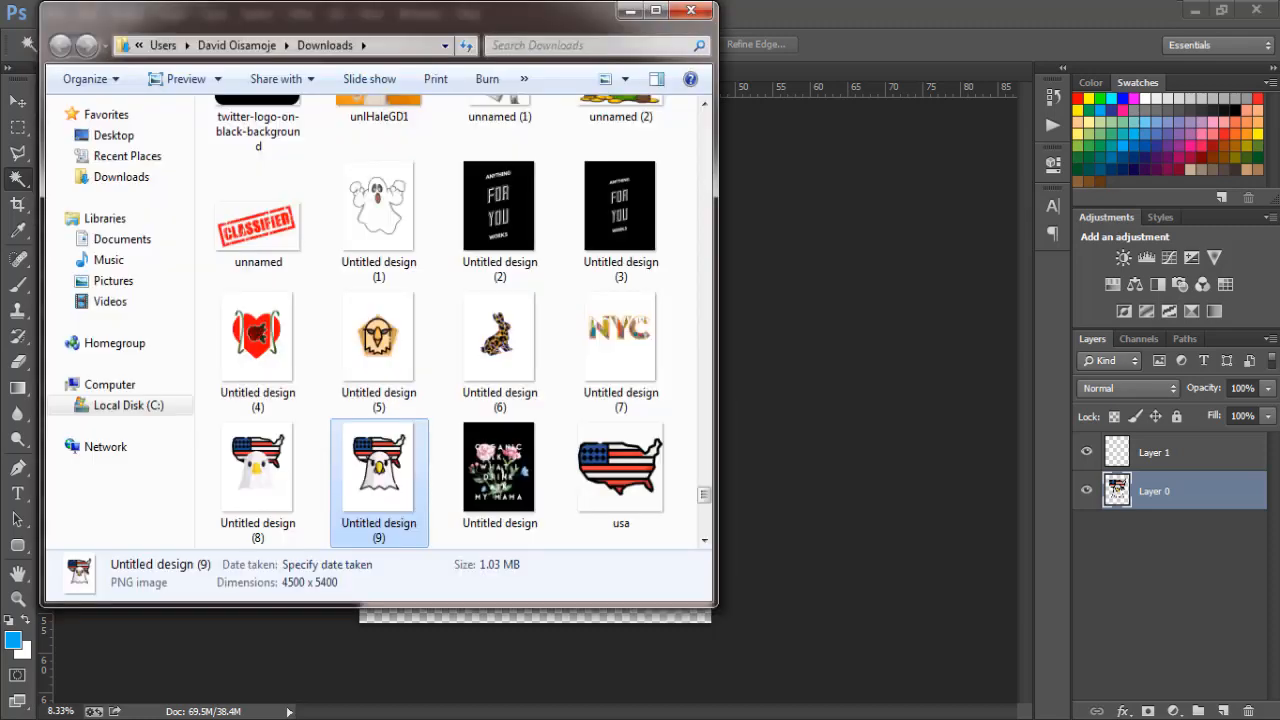
pyautogui.click(114, 281)
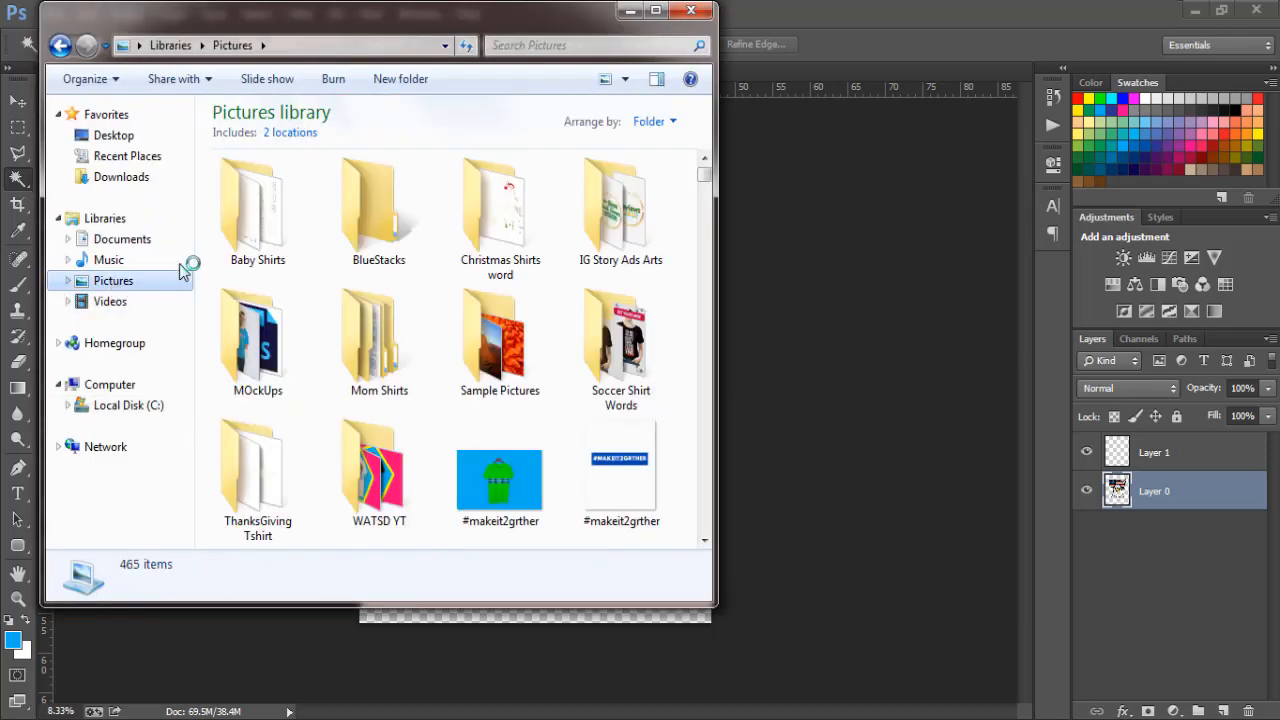
pyautogui.doubleClick(252, 356)
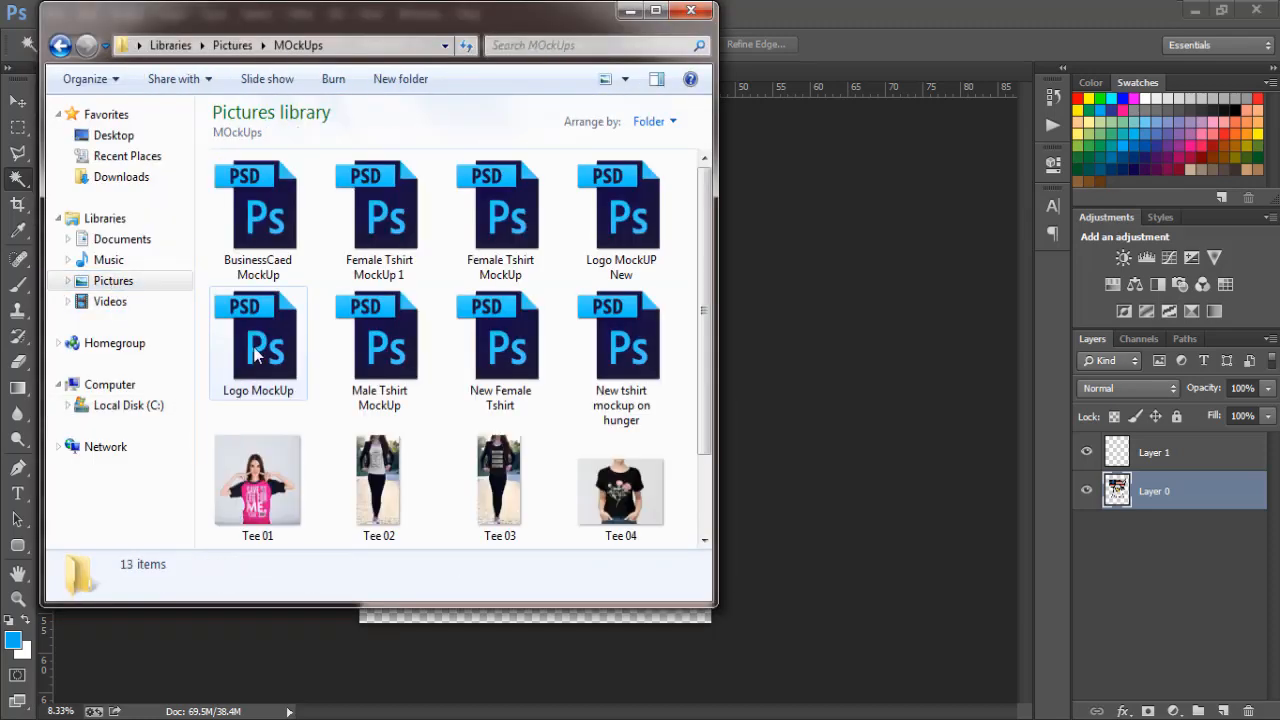
pyautogui.doubleClick(608, 350)
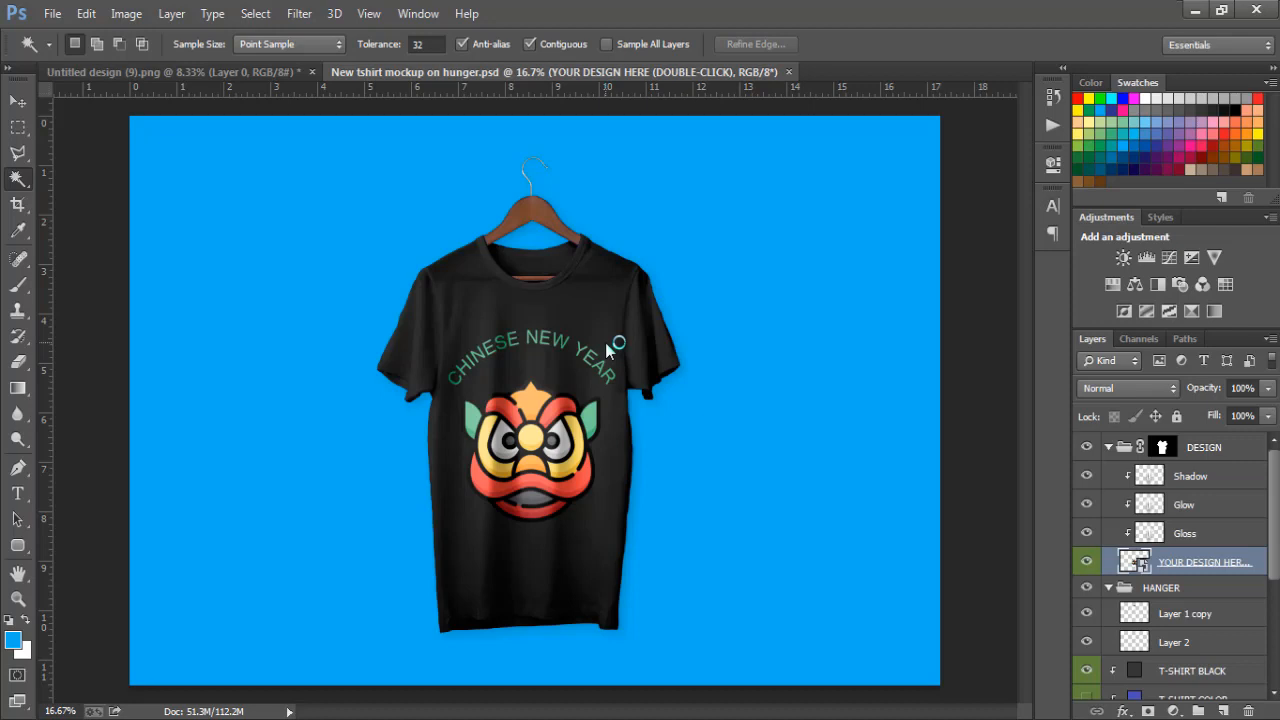
# Open the contents of the YOUR DESIGN HERE smart object and delete the Chi layer with the Chinese New Year artwork
pyautogui.doubleClick(1133, 562)
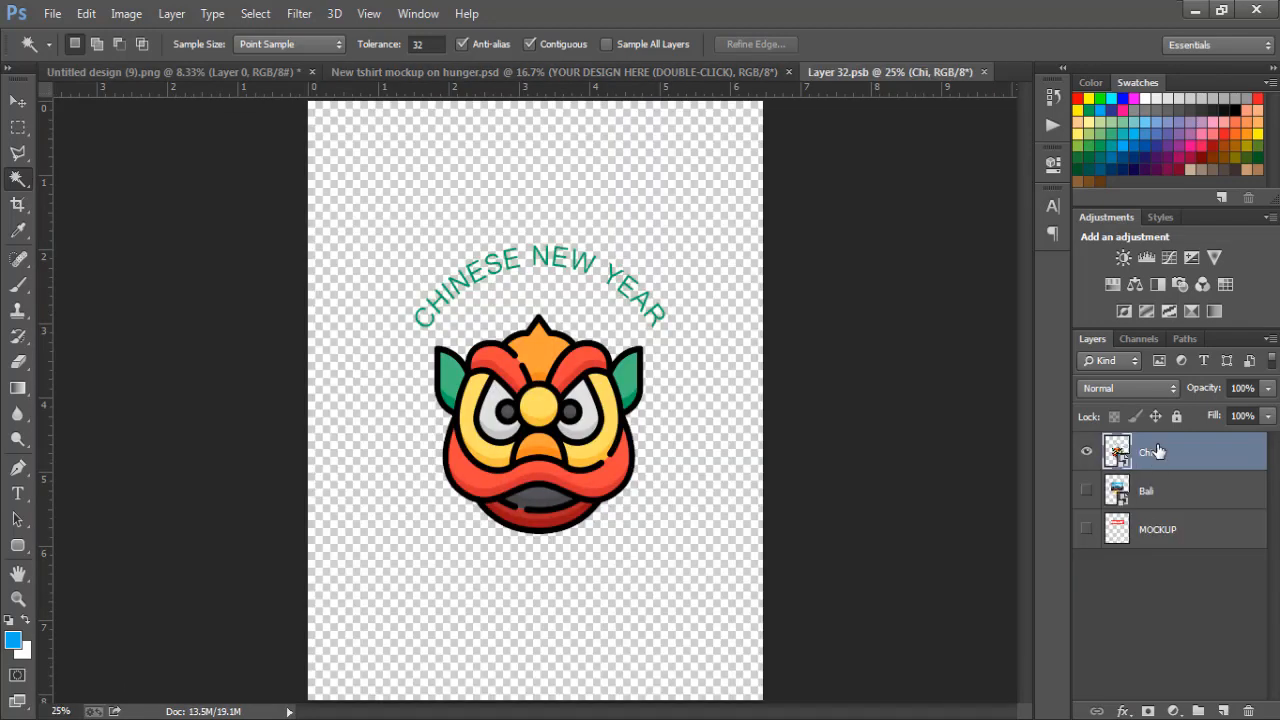
pyautogui.press('Delete')
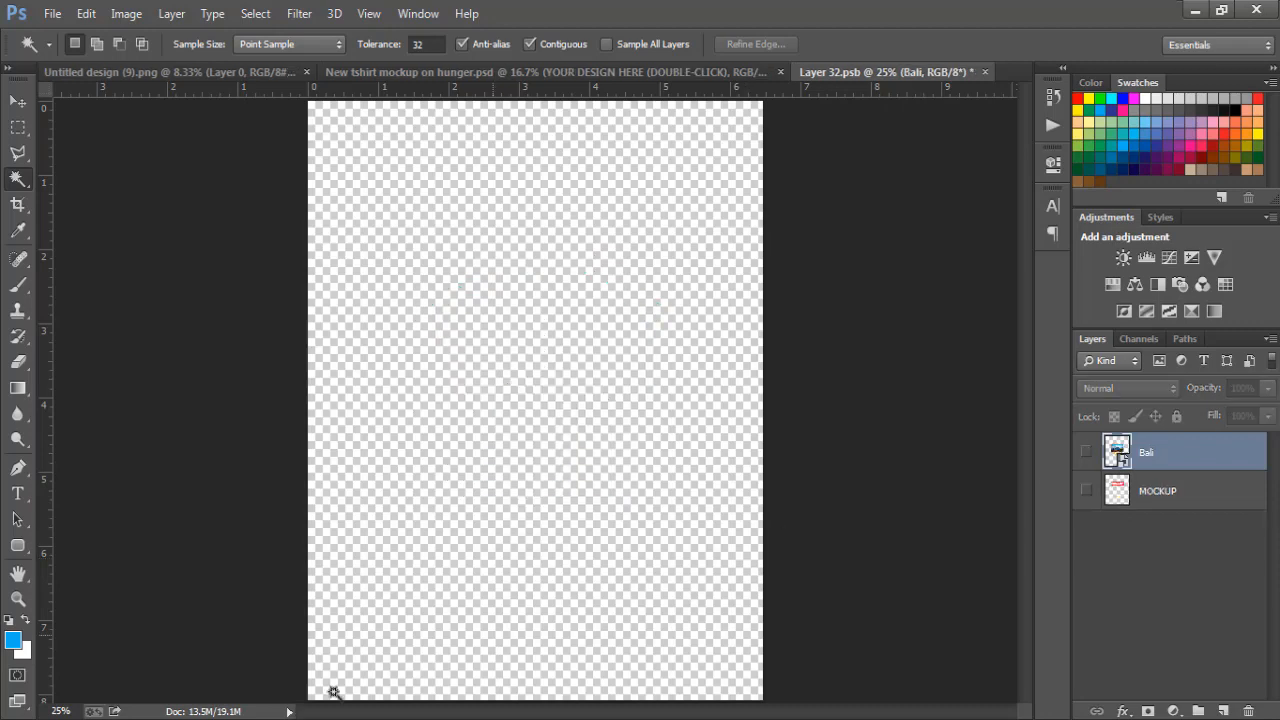
# Place the "usa eagle" PNG from the Pictures library into the emptied smart object document
pyautogui.hotkey('alt', 'Tab')
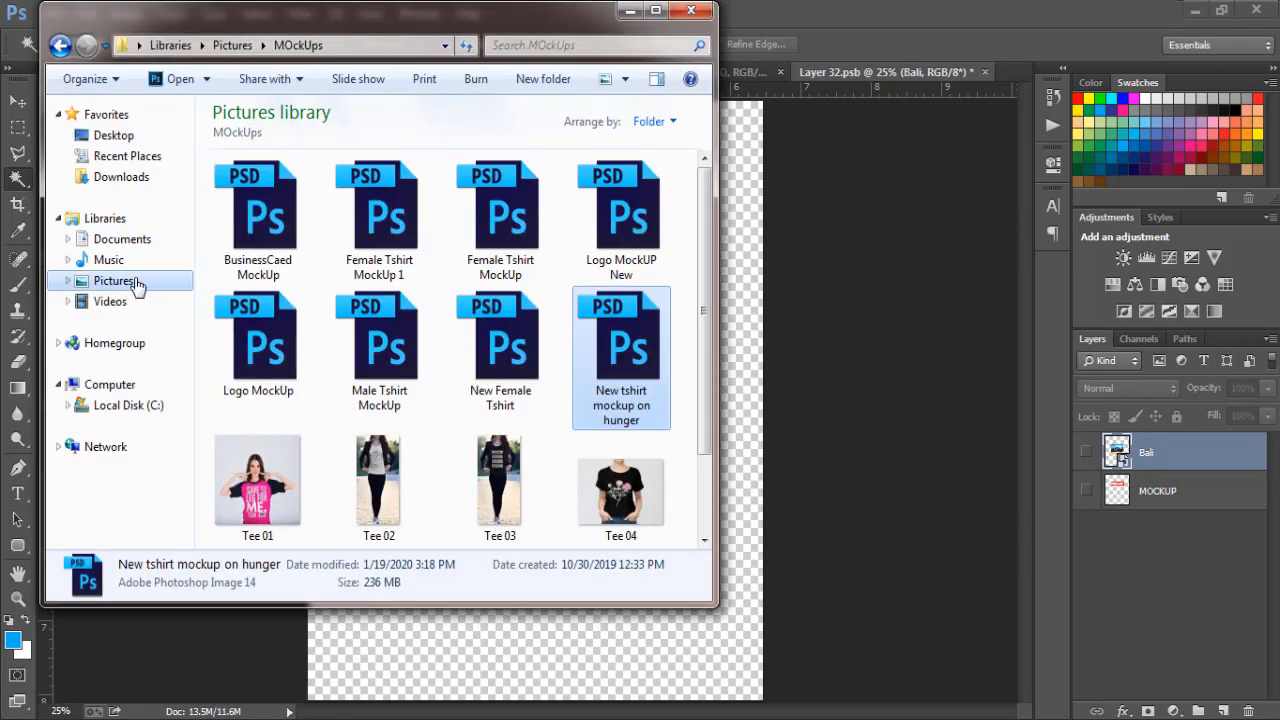
pyautogui.click(178, 286)
pyautogui.click(297, 313)
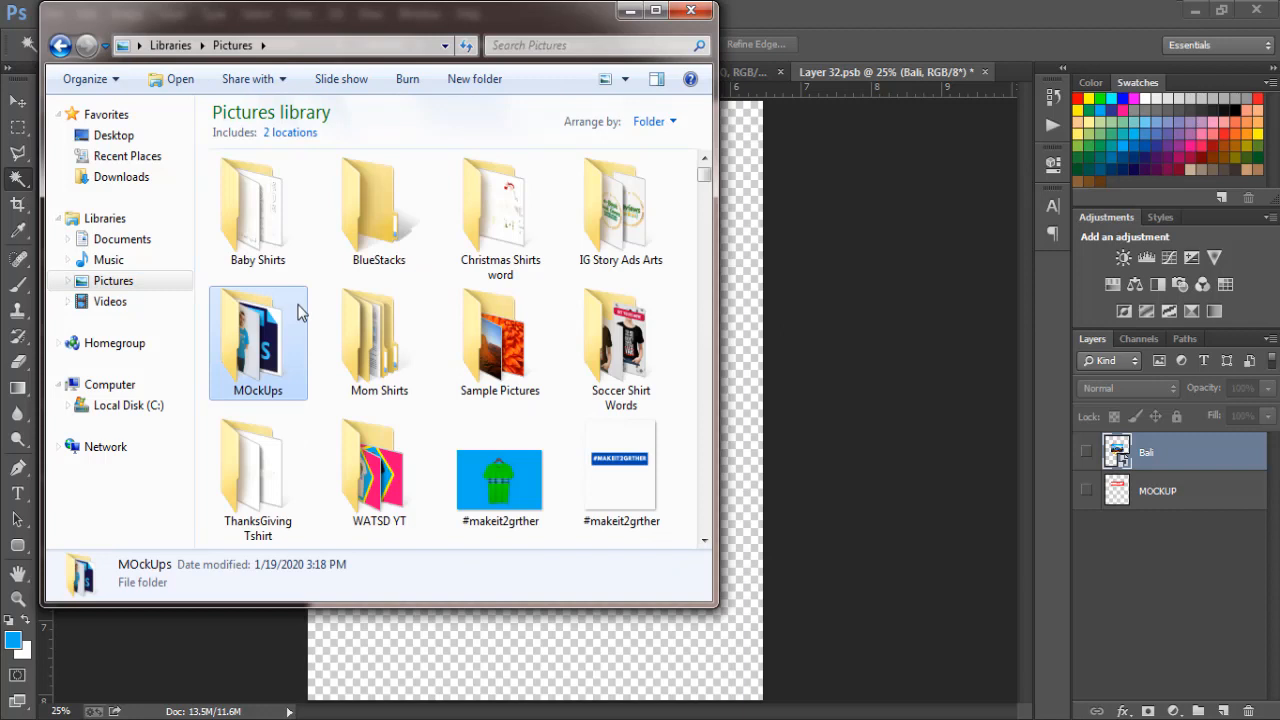
pyautogui.press('u')
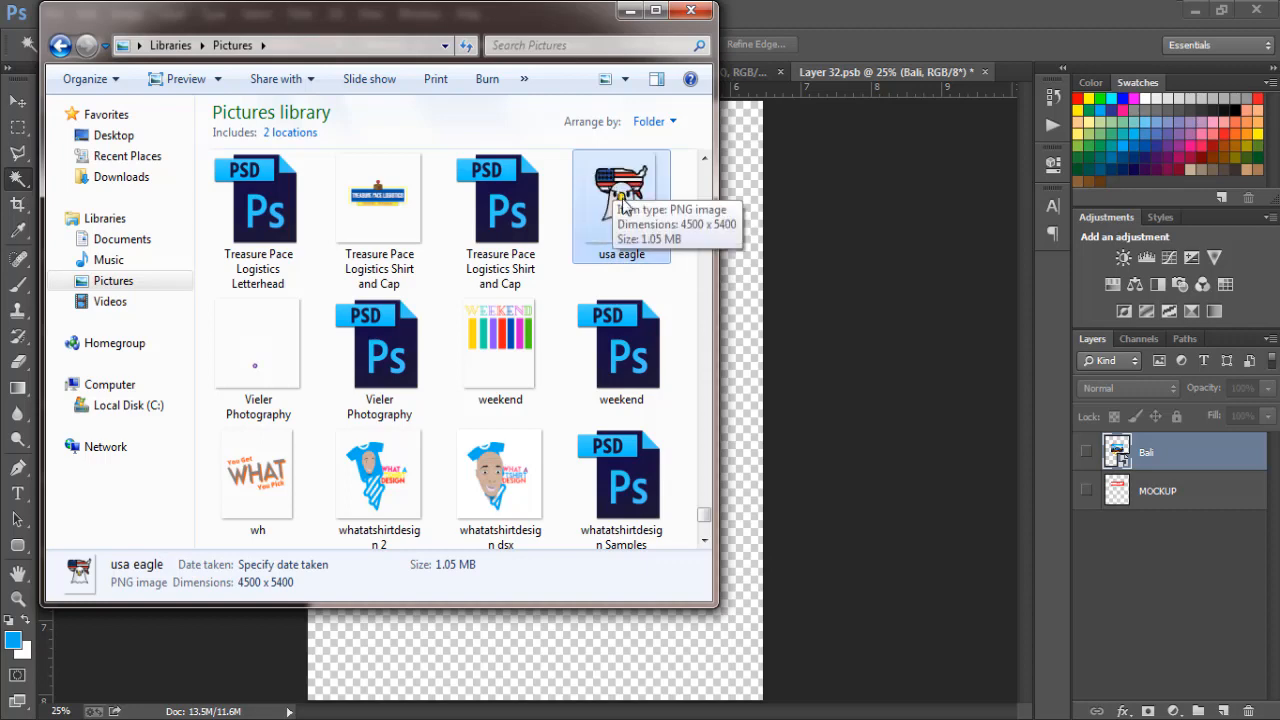
pyautogui.moveTo(716, 217); pyautogui.dragTo(736, 221)
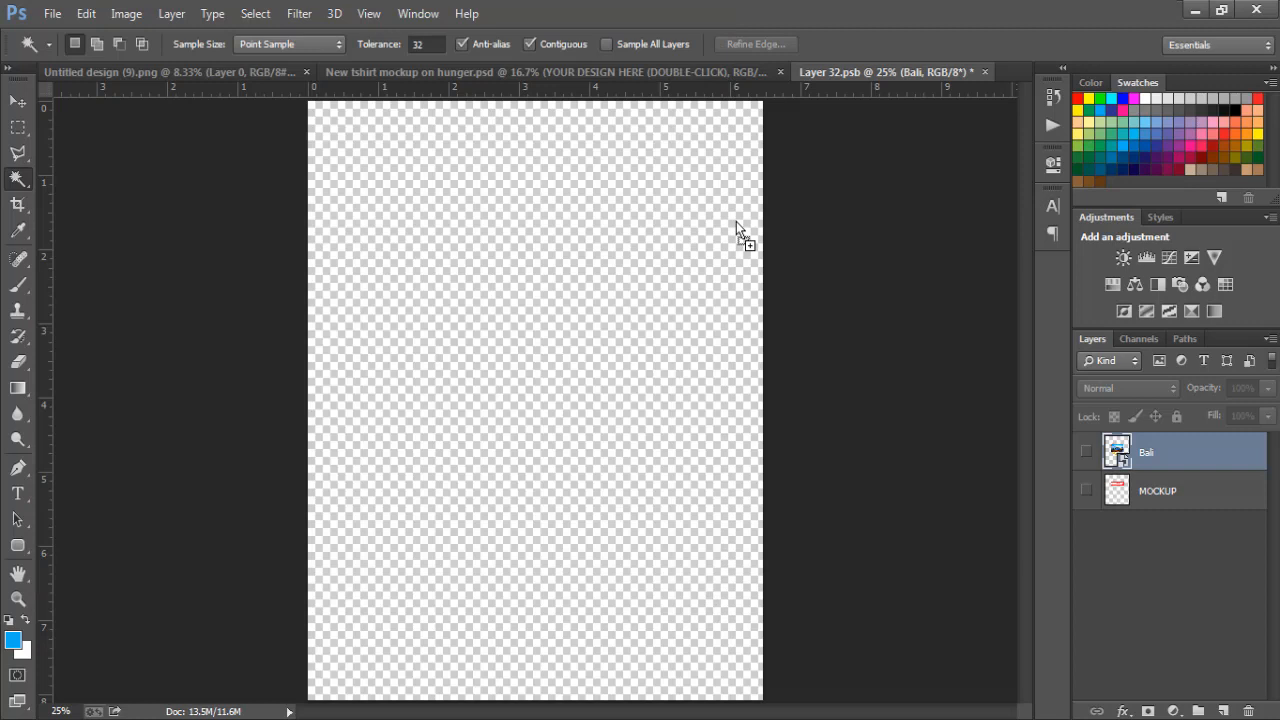
pyautogui.moveTo(736, 221); pyautogui.dragTo(736, 221)
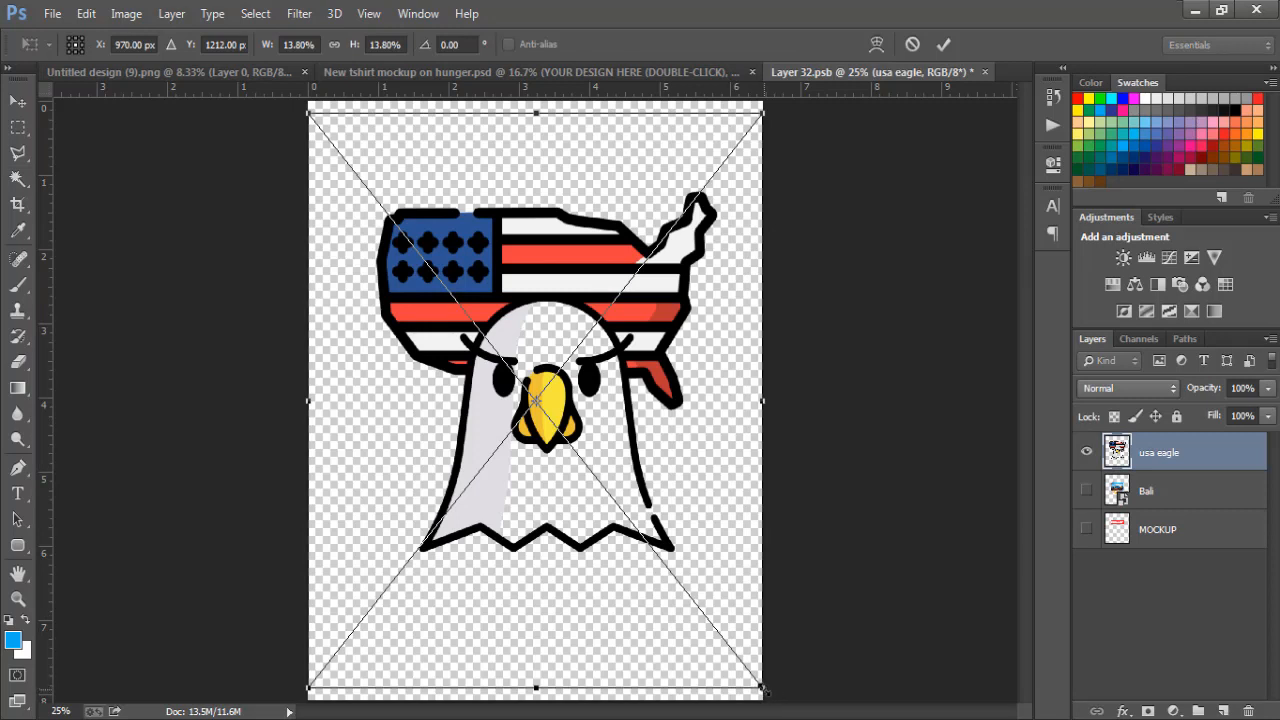
# Scale the placed usa eagle artwork proportionally around its centre to 9.58% and commit the placement
pyautogui.moveTo(762, 688); pyautogui.dragTo(700, 597)
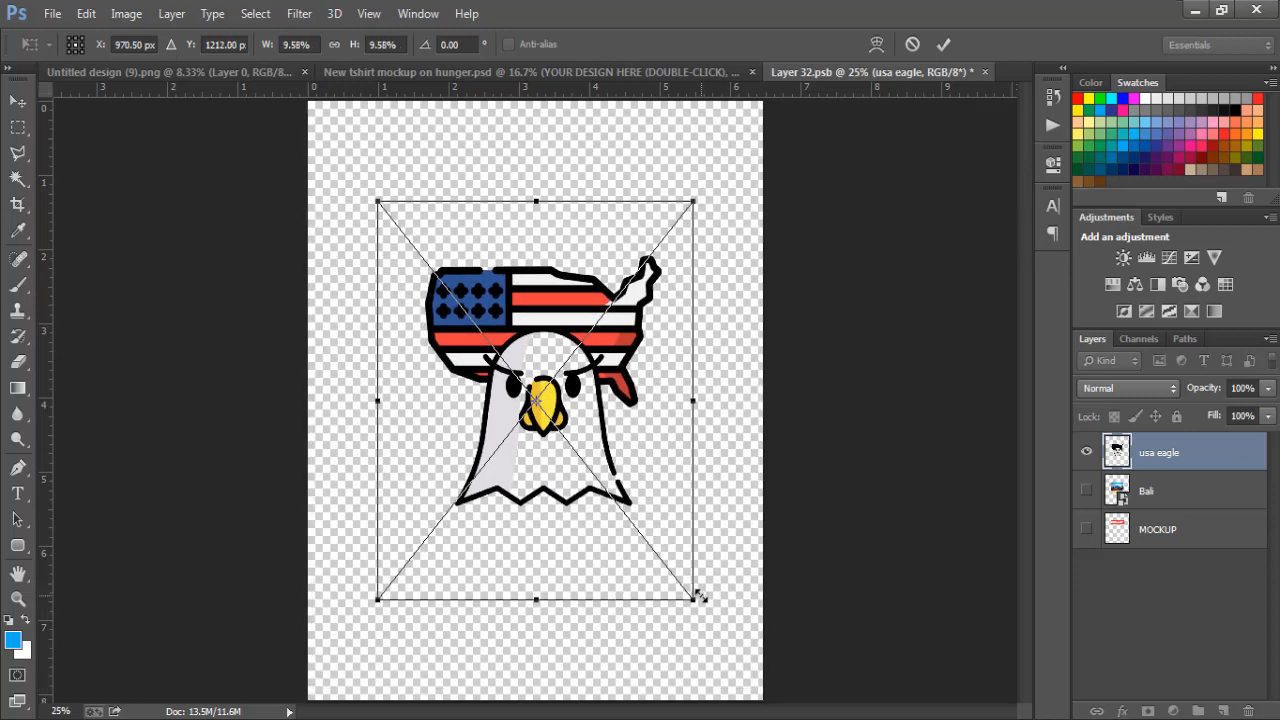
pyautogui.press('w')
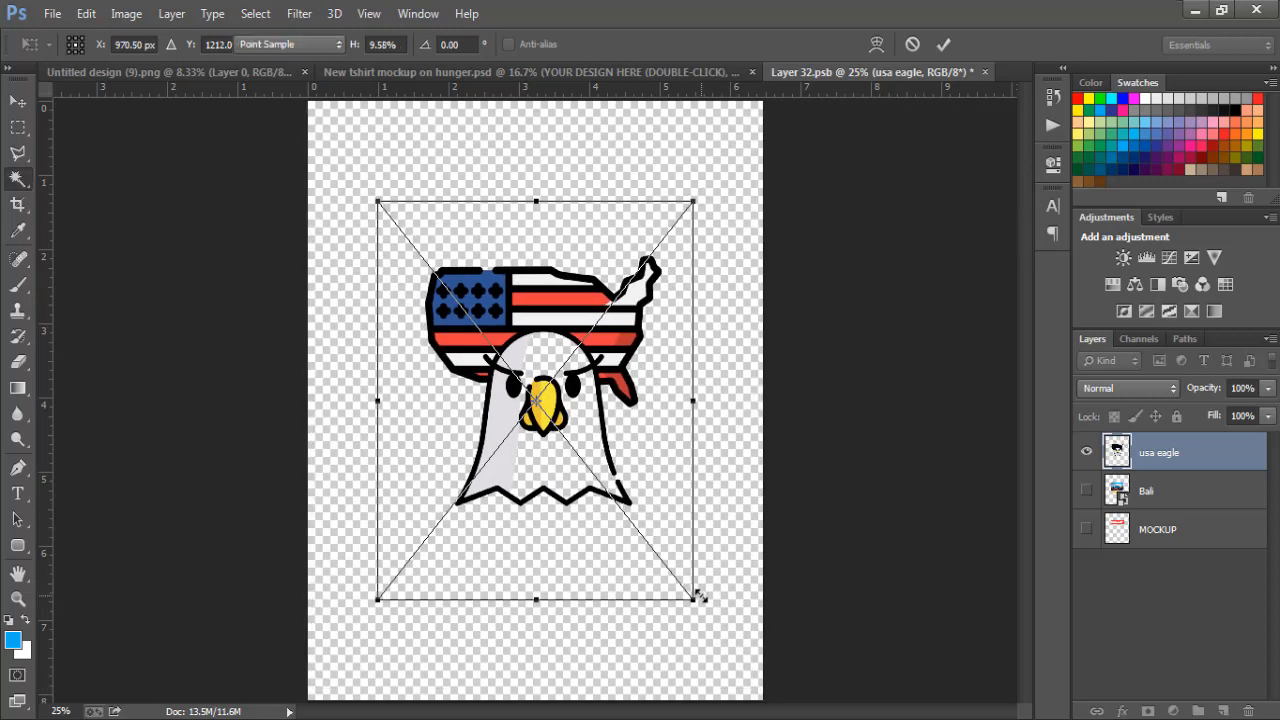
pyautogui.press('Return')
# Save the edited smart object contents to update the T-shirt mockup, and hide the mockup's T-SHIRT BLACK layer
pyautogui.click(50, 14)
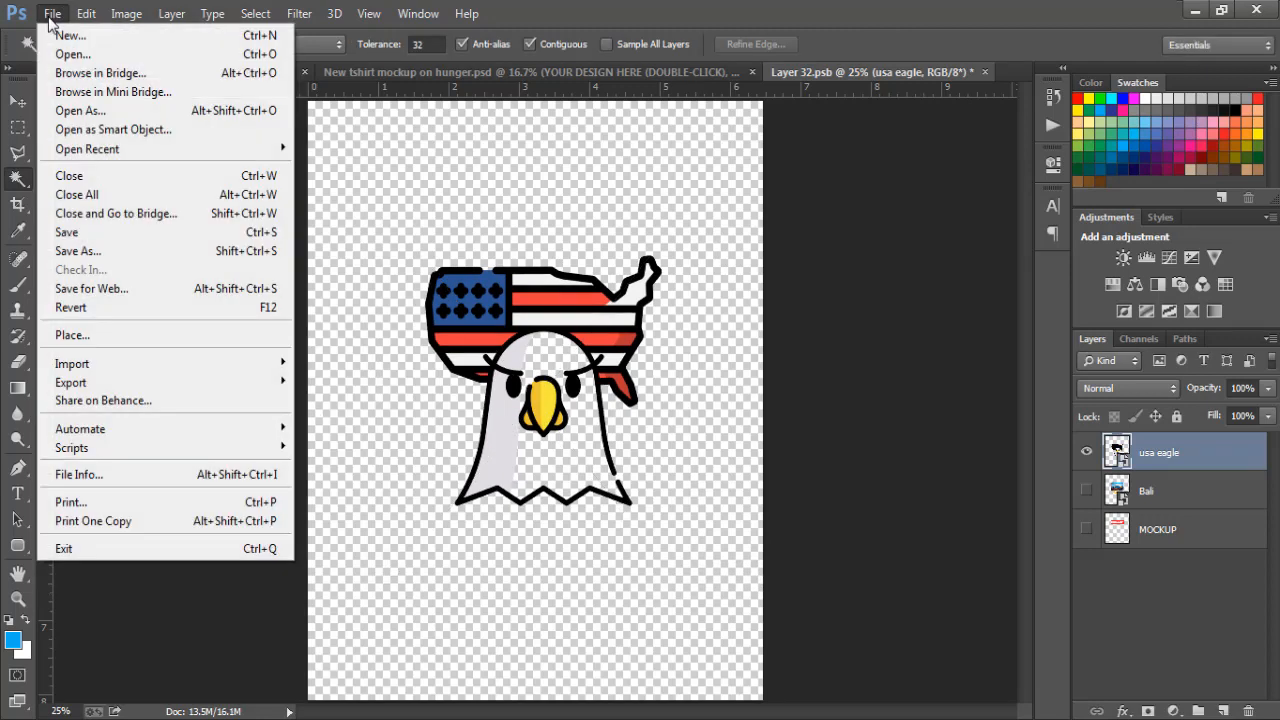
pyautogui.click(84, 234)
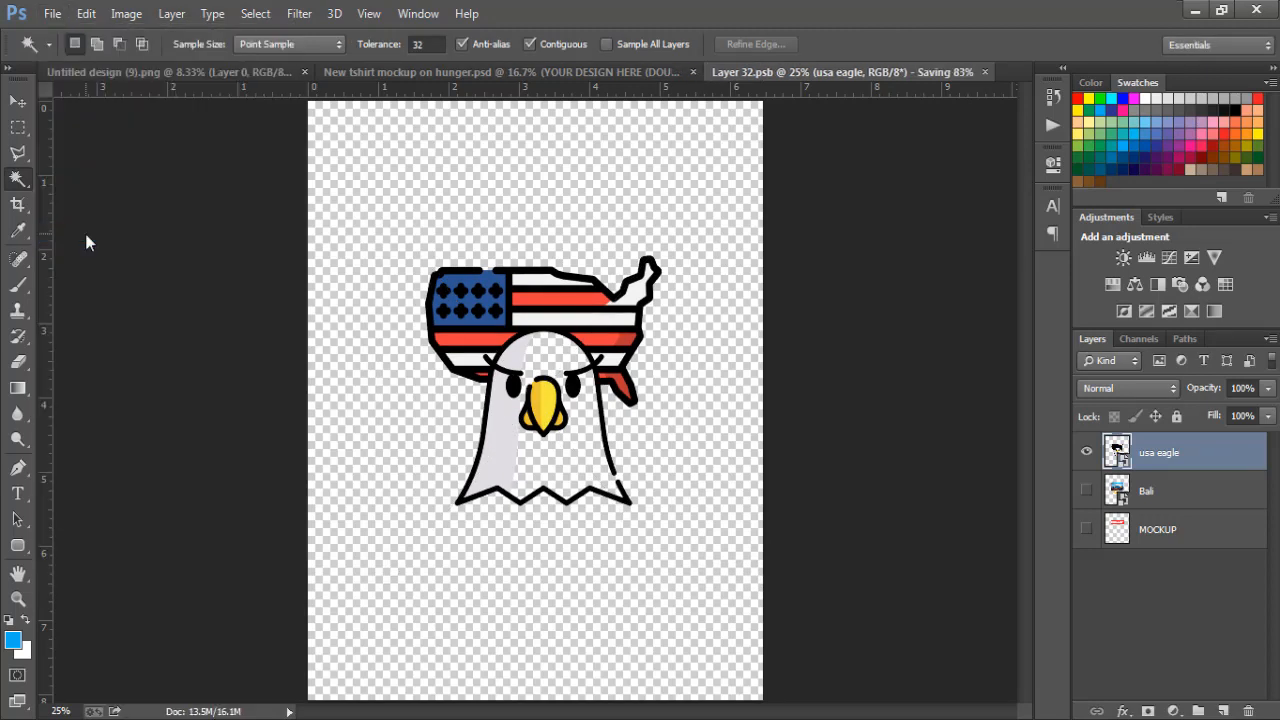
pyautogui.click(456, 72)
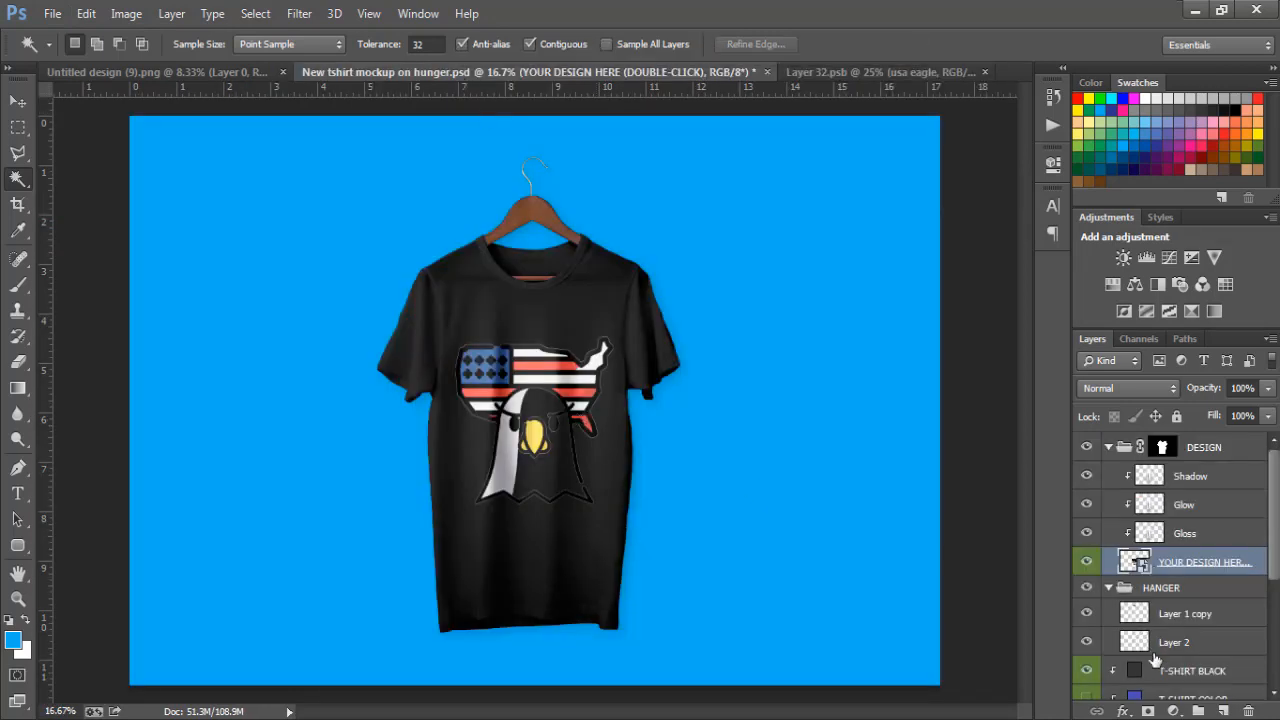
pyautogui.click(1088, 672)
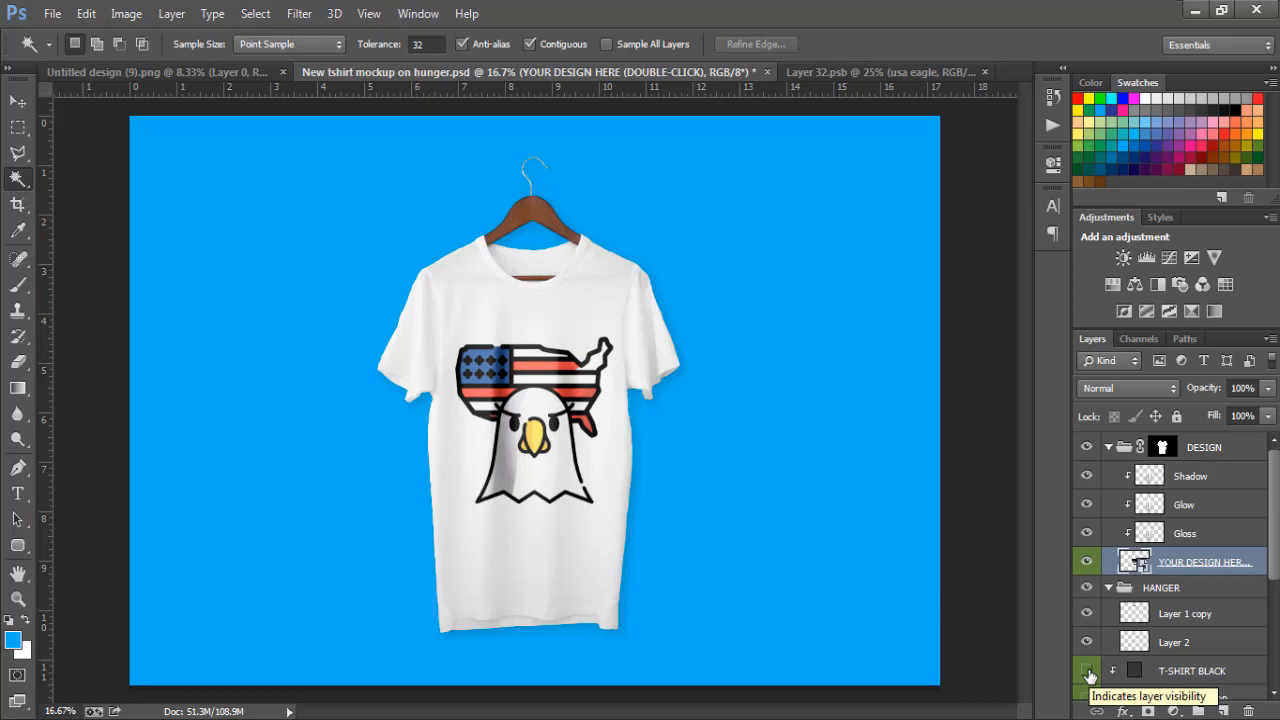
# Show the T-SHIRT BLACK layer, try red fill colors such as #d12626 and #c94d4a on the shirt, and hide the layer again
pyautogui.click(1088, 672)
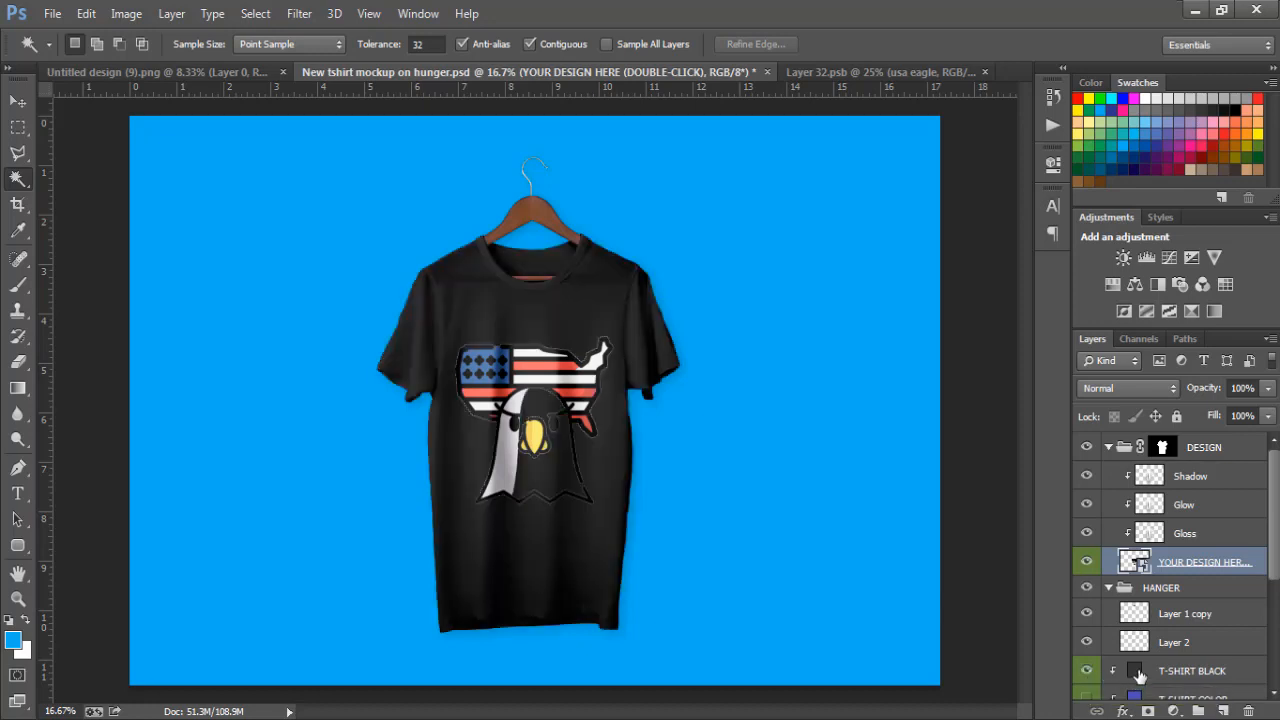
pyautogui.doubleClick(1137, 671)
pyautogui.click(1030, 349)
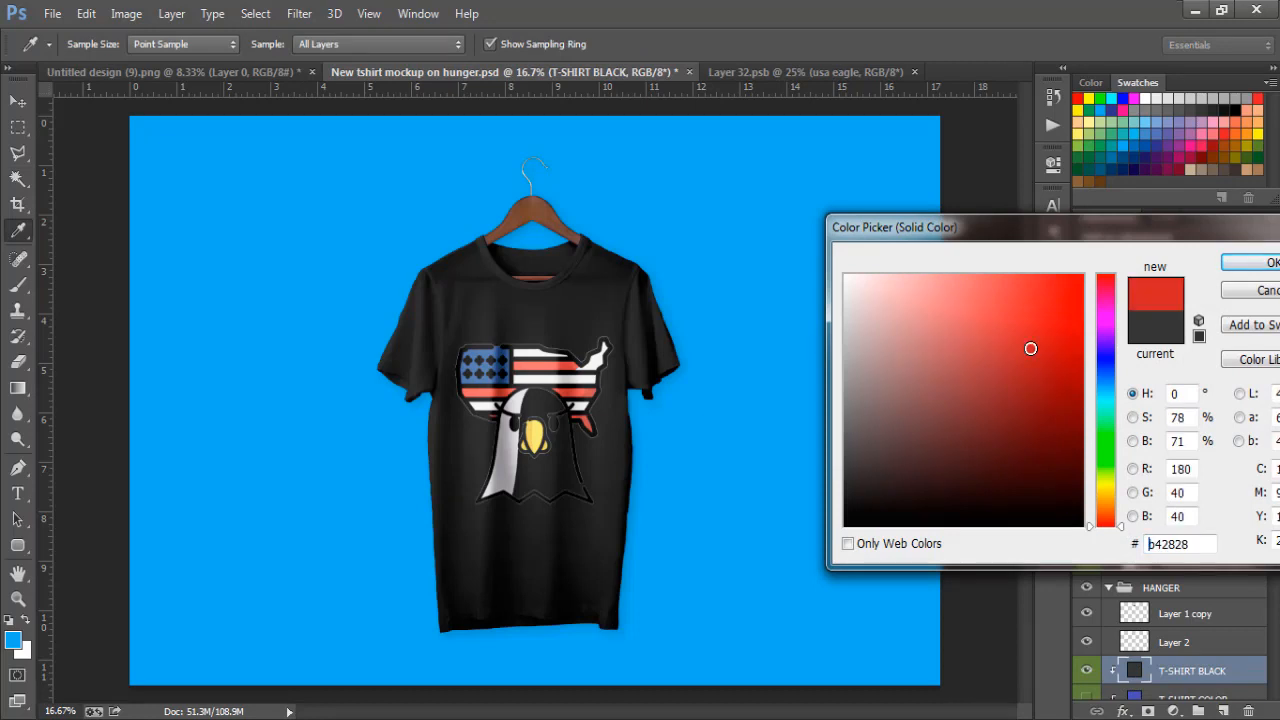
pyautogui.click(1040, 320)
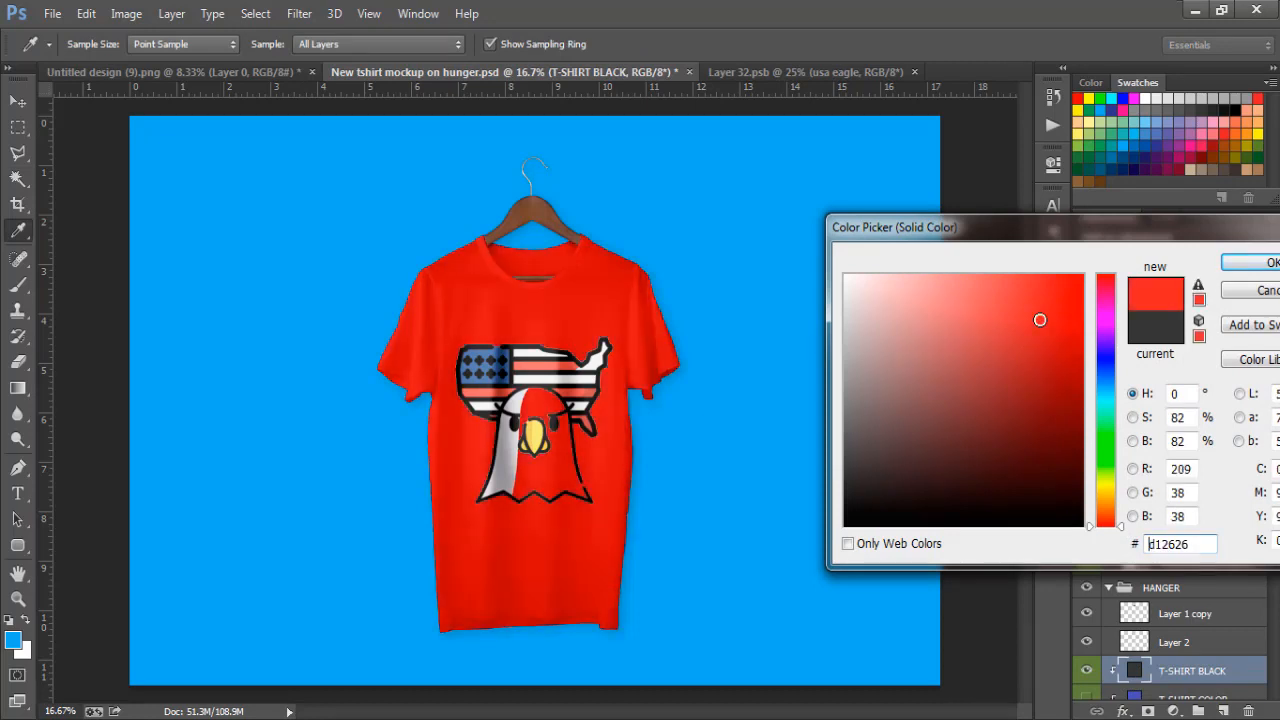
pyautogui.click(1000, 327)
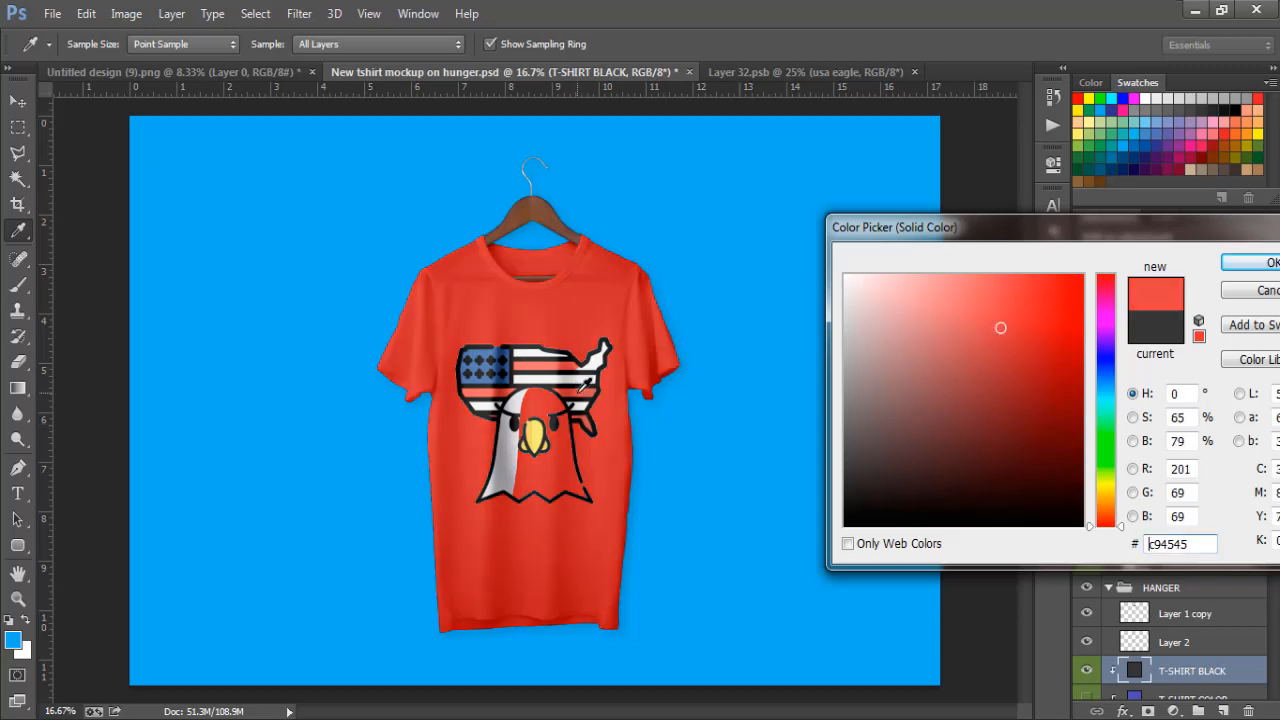
pyautogui.click(579, 389)
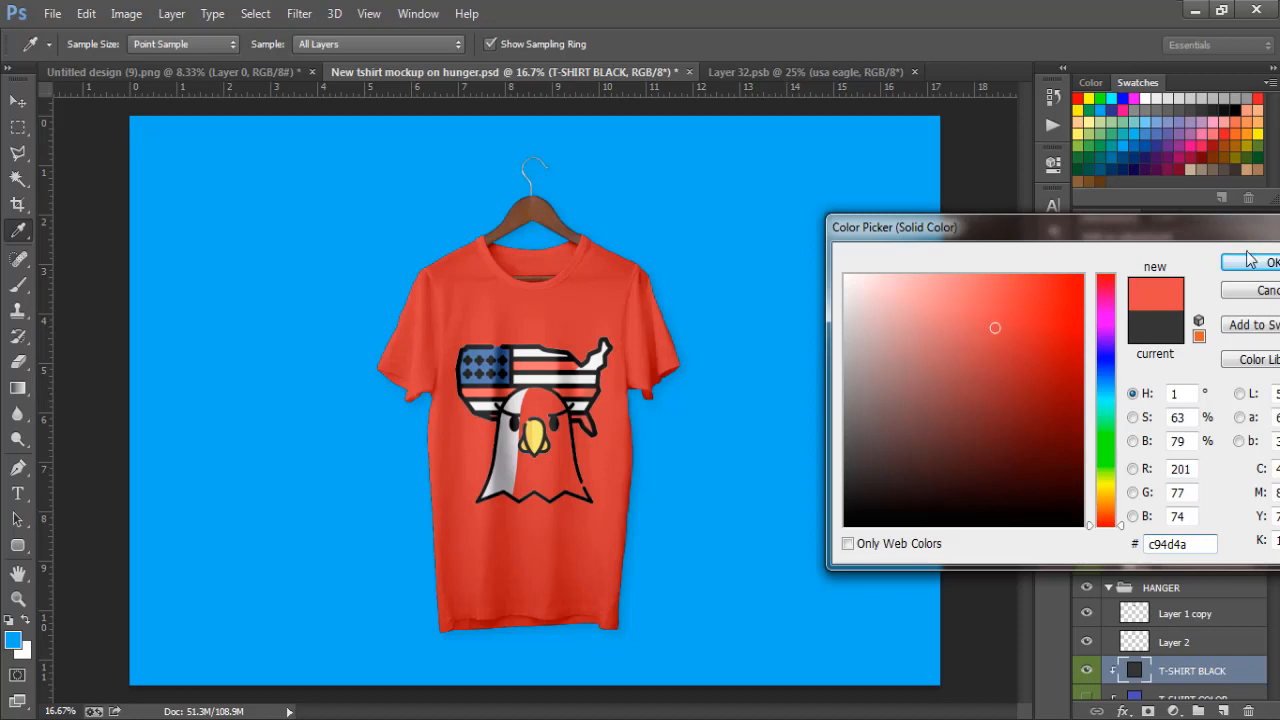
pyautogui.click(1258, 292)
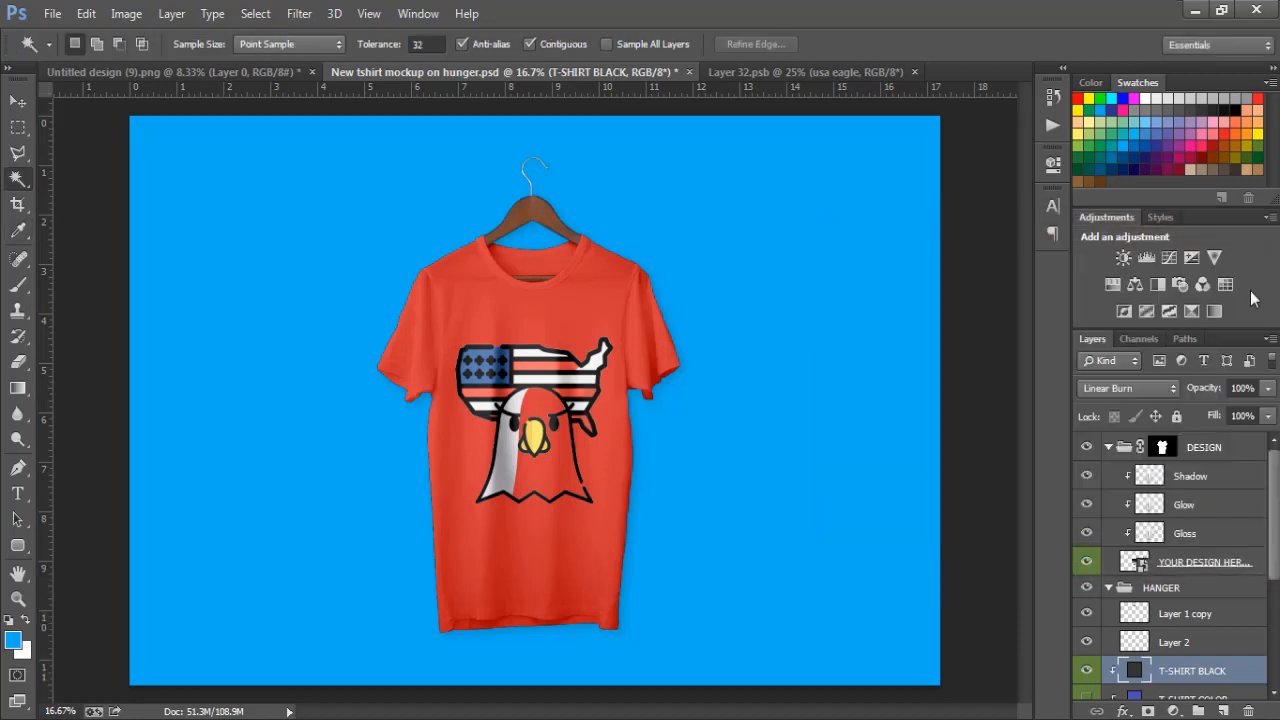
pyautogui.click(1087, 671)
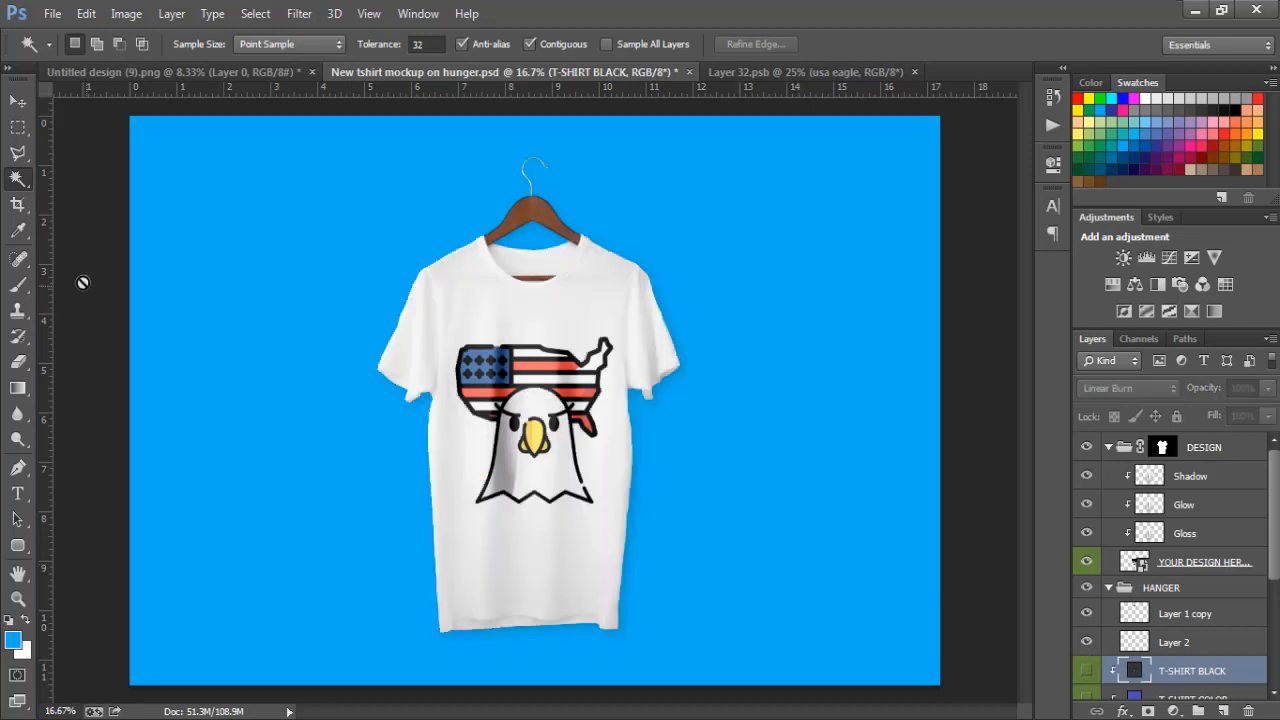
# Start saving the T-shirt mockup under a new name, with the Pictures library as location and "usa eagle full" as file name
pyautogui.click(52, 14)
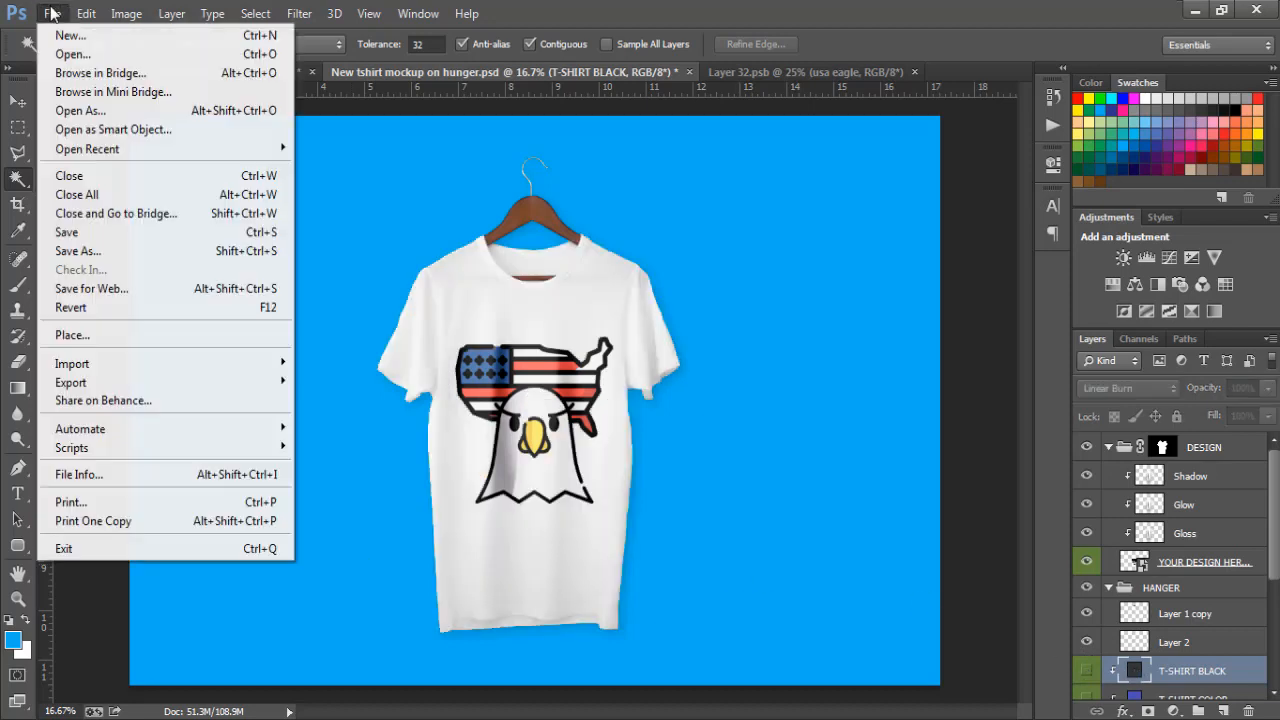
pyautogui.click(85, 251)
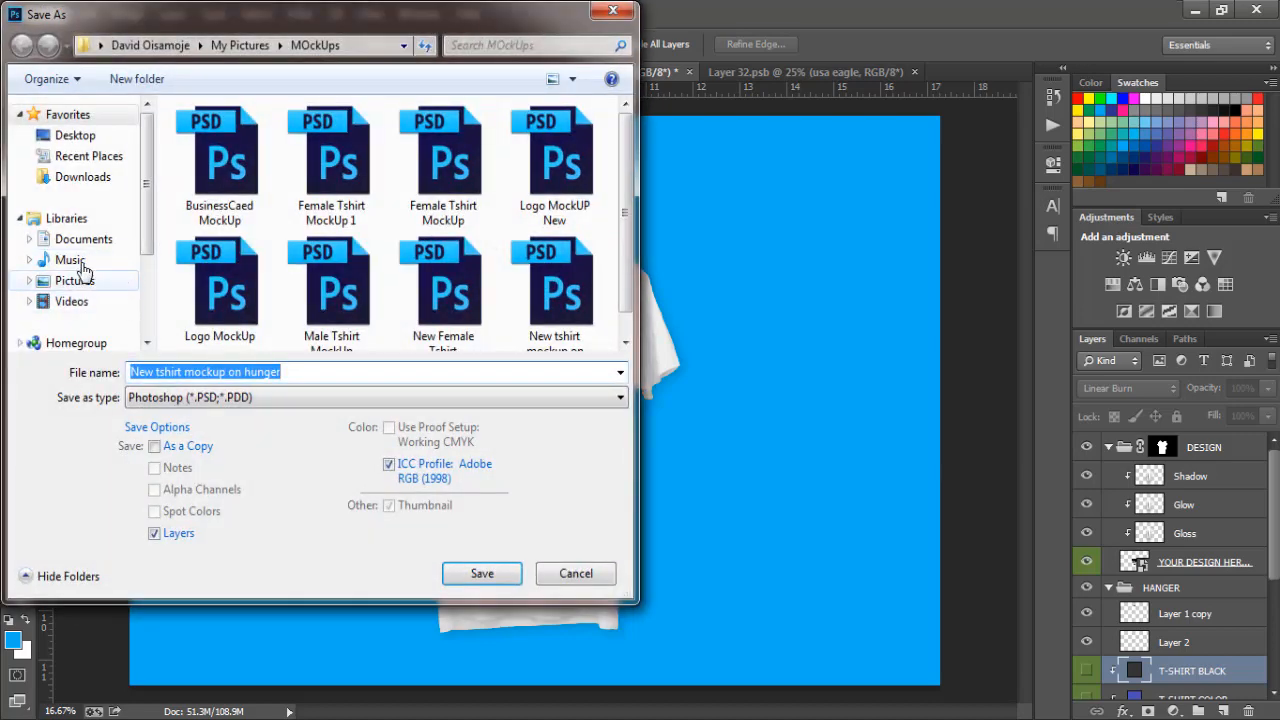
pyautogui.click(80, 281)
pyautogui.click(155, 372)
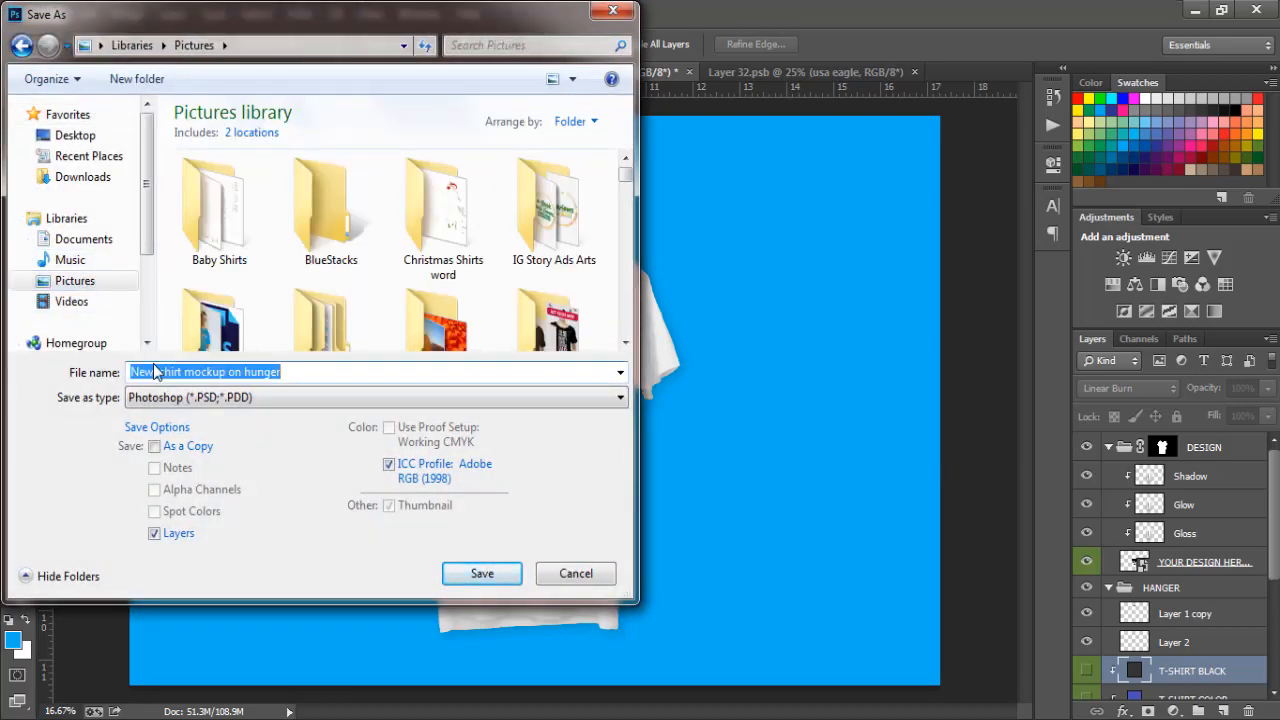
pyautogui.write('u')
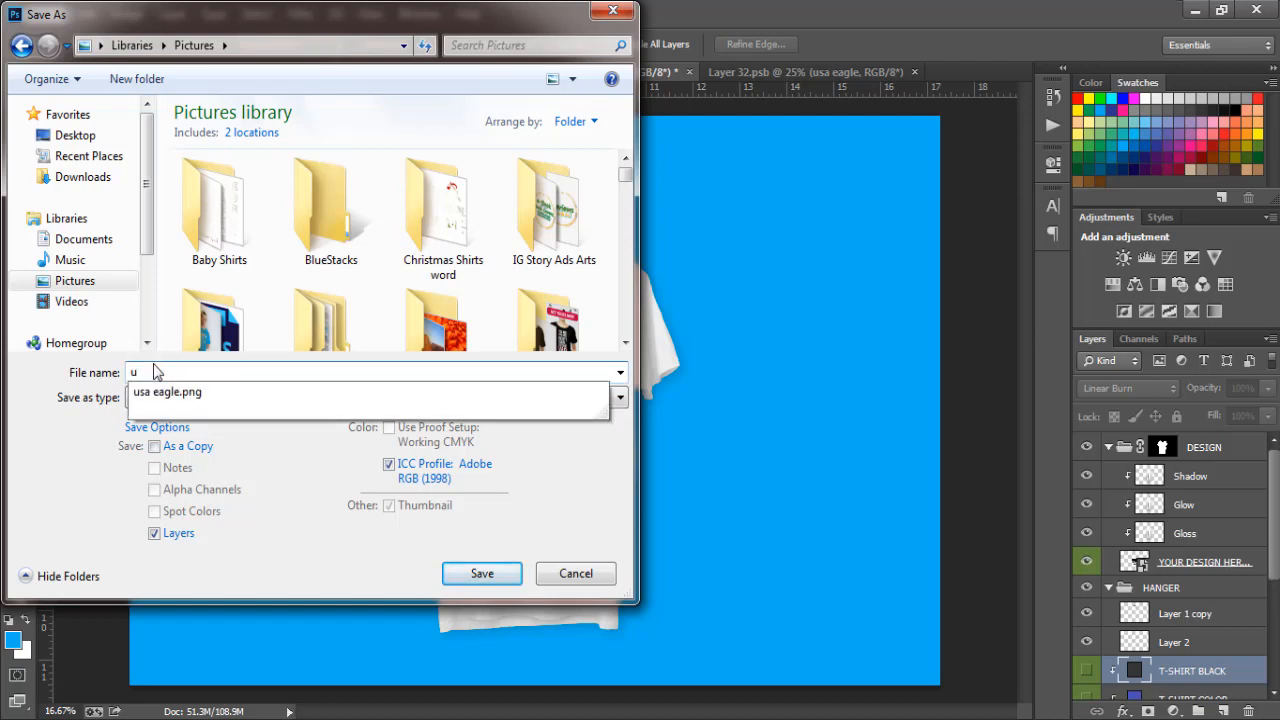
pyautogui.press('Down')
pyautogui.press('BackSpace')
pyautogui.press('BackSpace')
pyautogui.press('BackSpace')
pyautogui.press('BackSpace')
pyautogui.write('f')
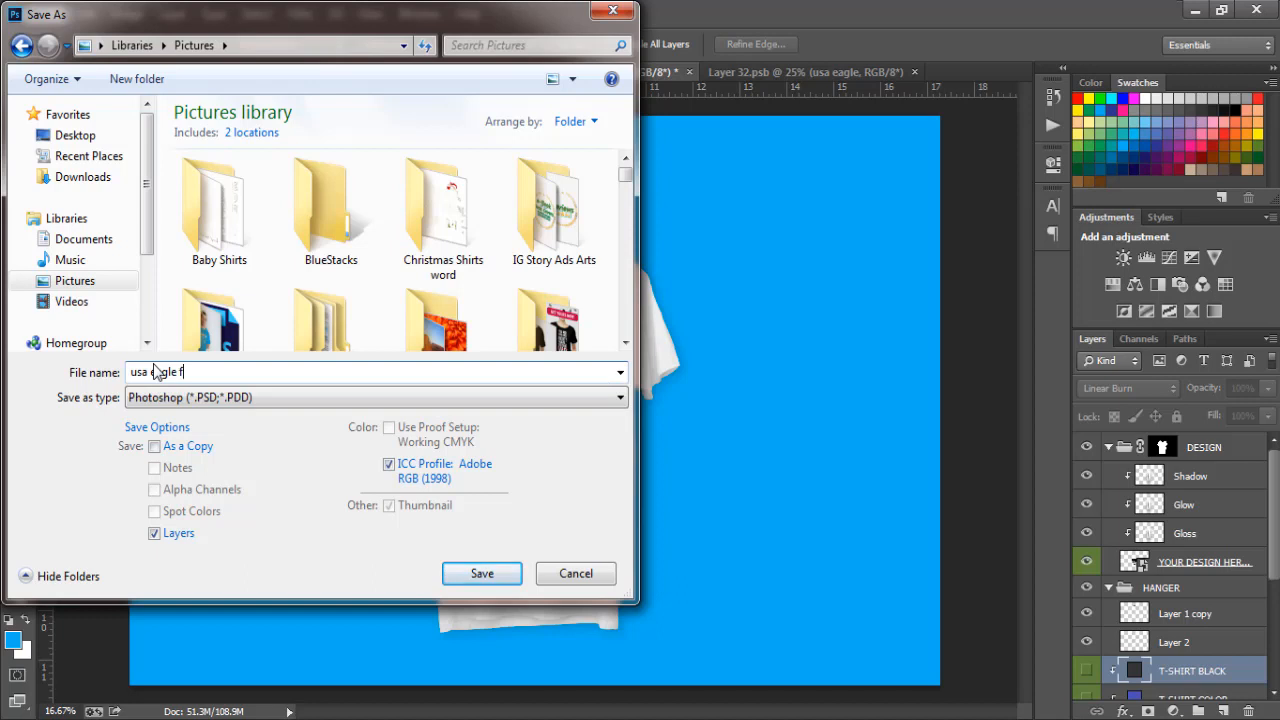
pyautogui.write('ull')
# Set the file format to JPEG and save the mockup with Maximum quality 12 and Progressive format with 3 scans
pyautogui.click(166, 400)
pyautogui.click(178, 550)
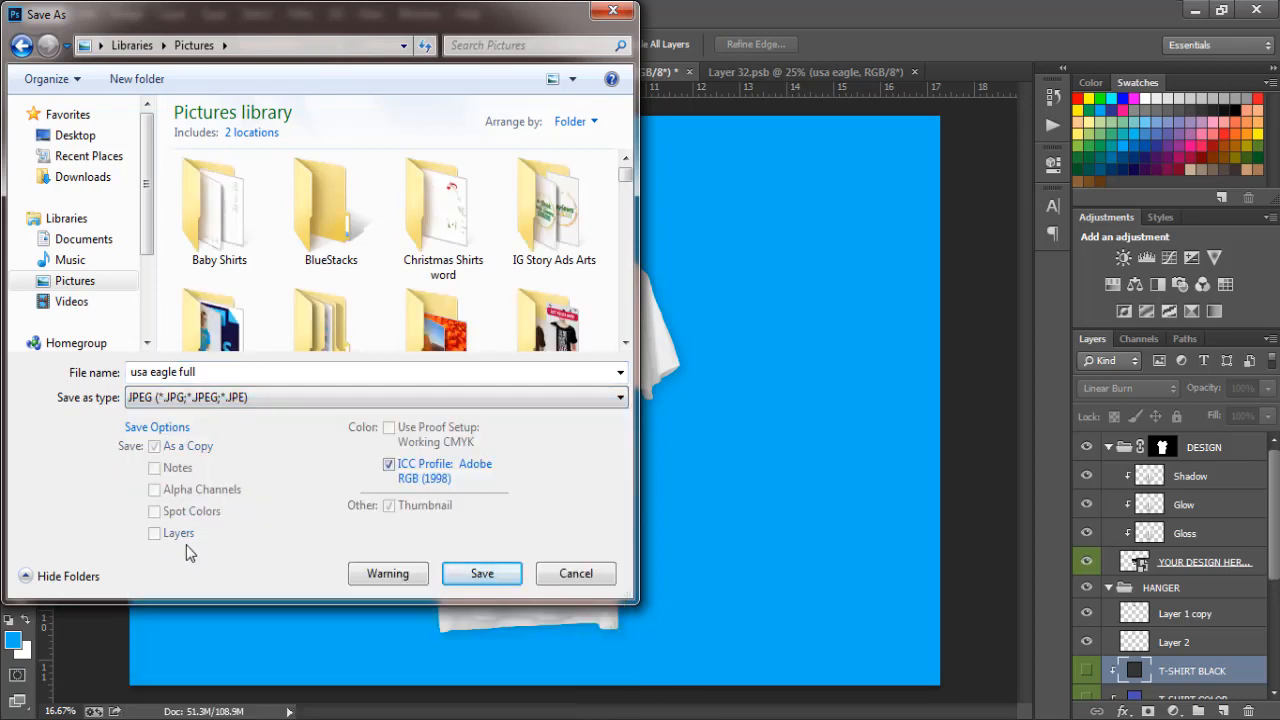
pyautogui.click(480, 574)
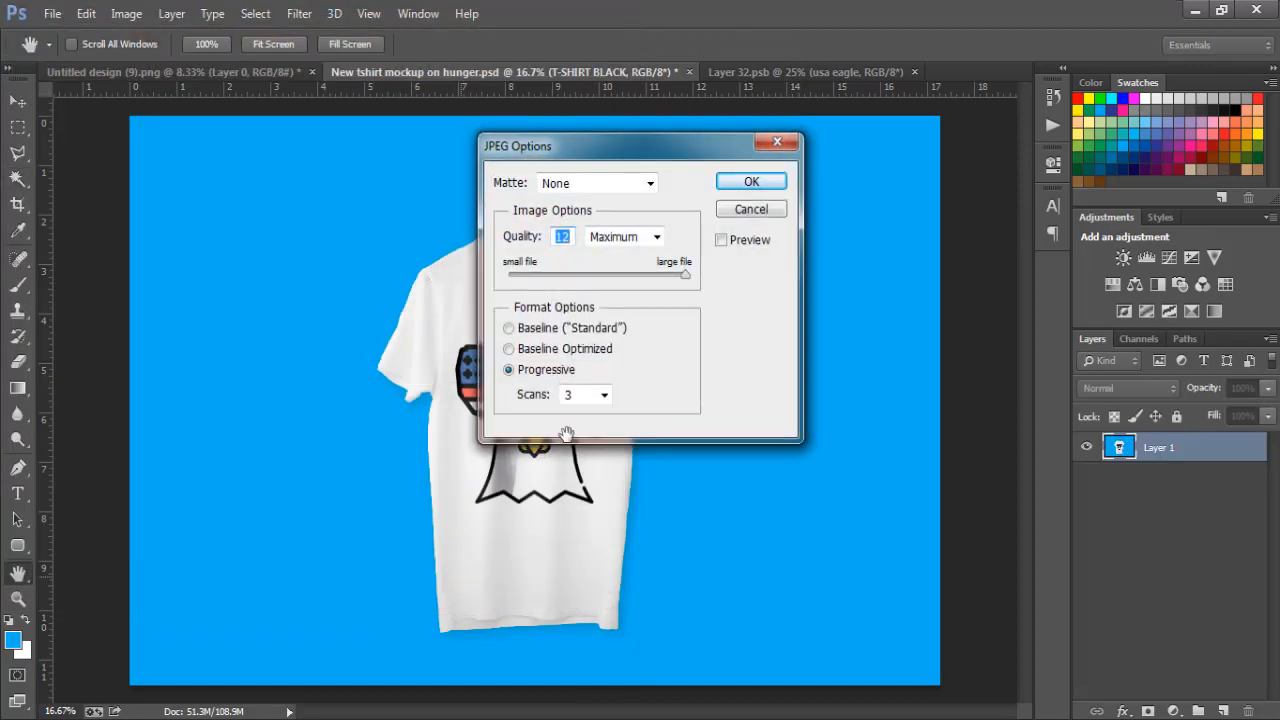
pyautogui.click(743, 189)
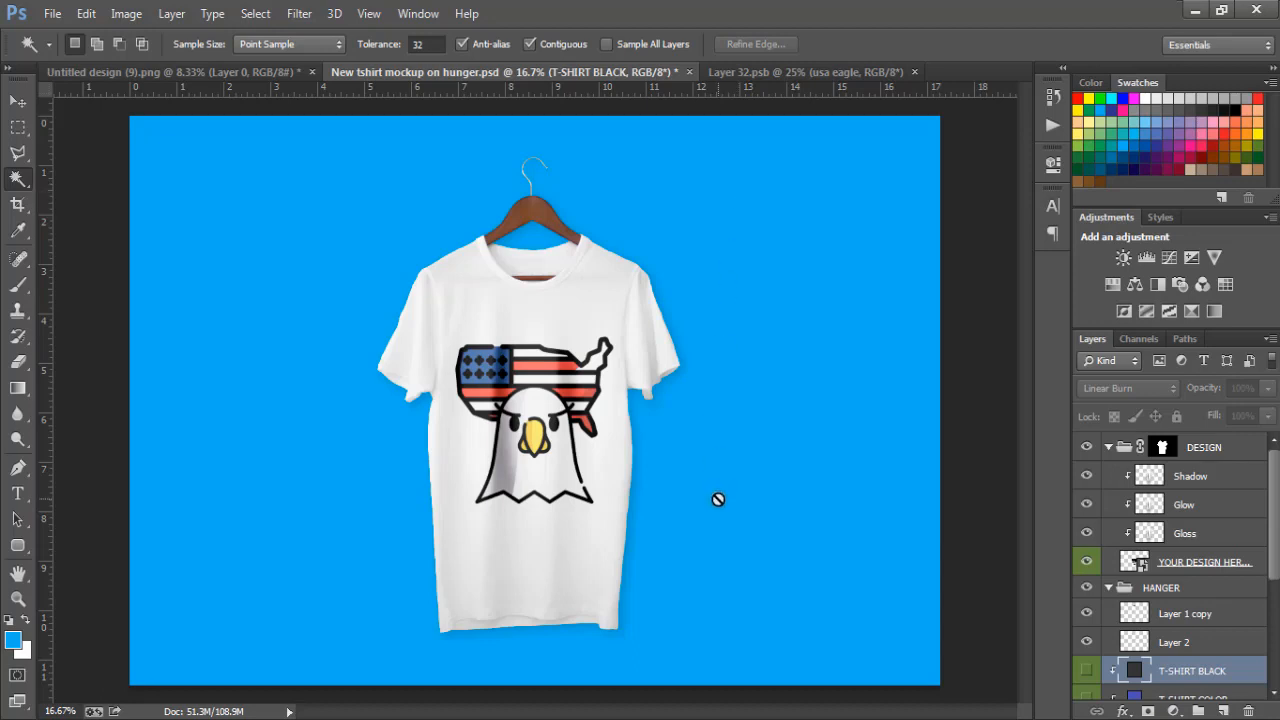
pyautogui.click(1012, 718)
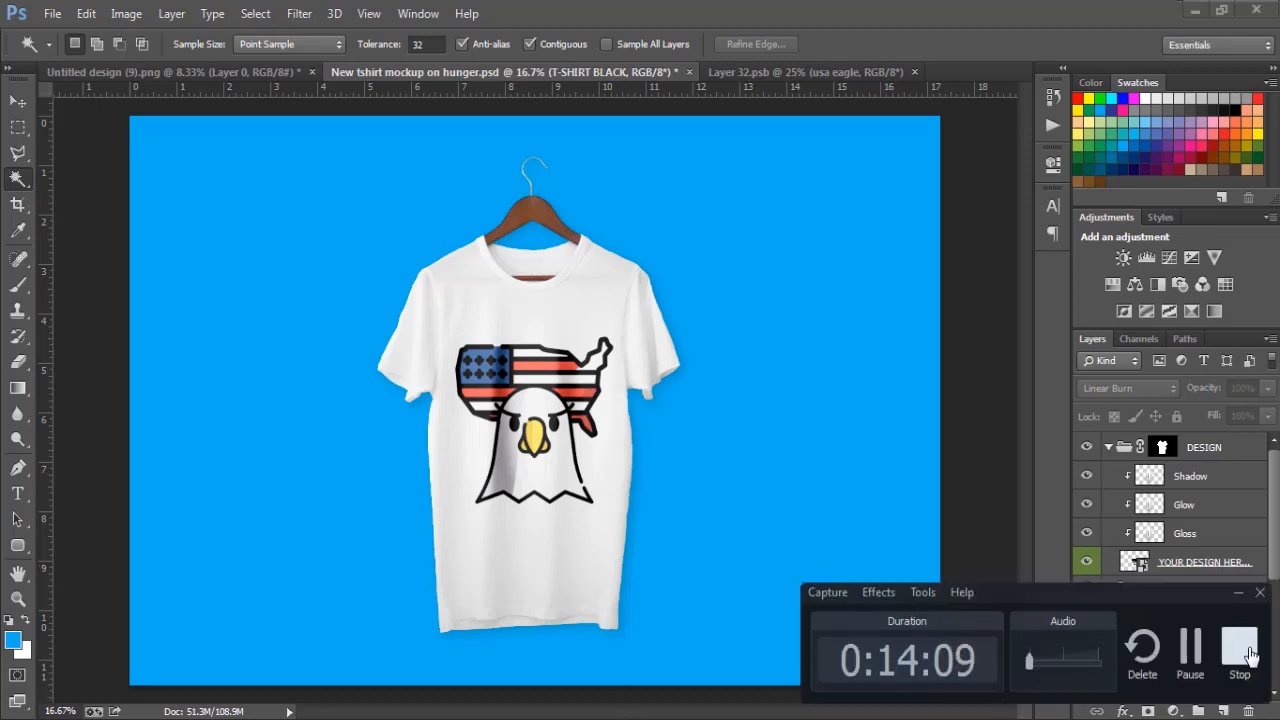
pyautogui.click(1250, 655)
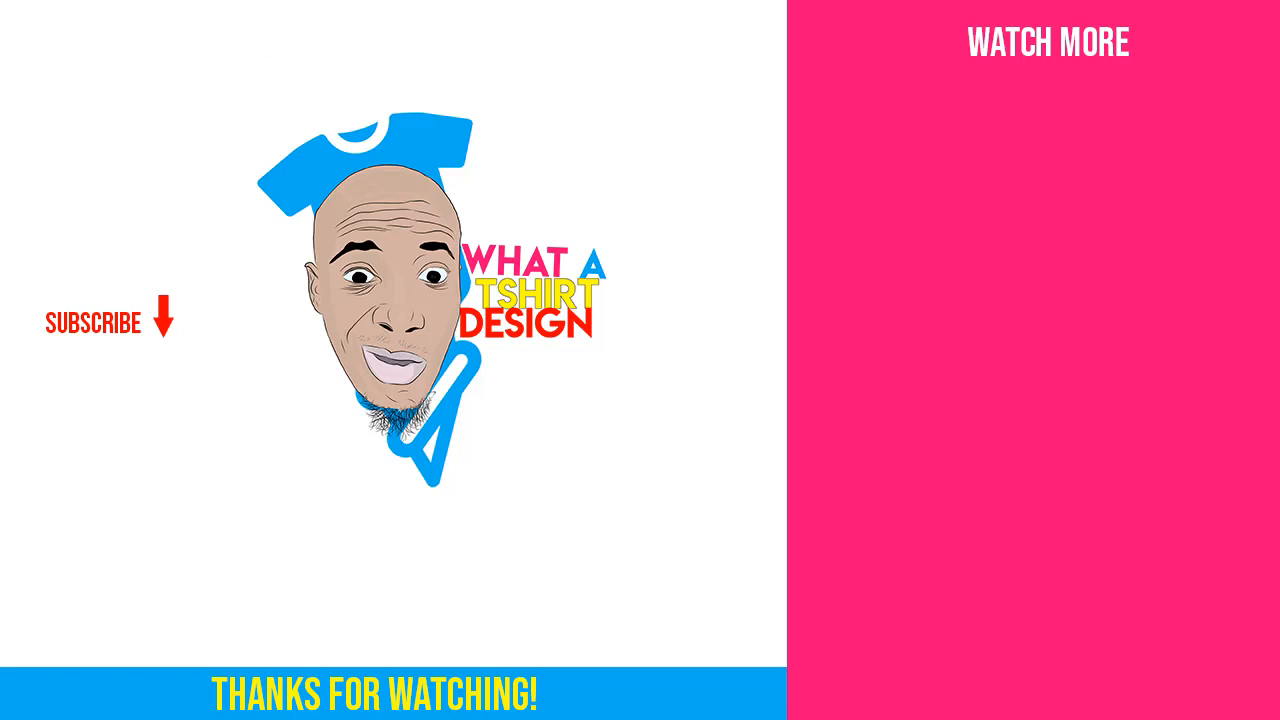